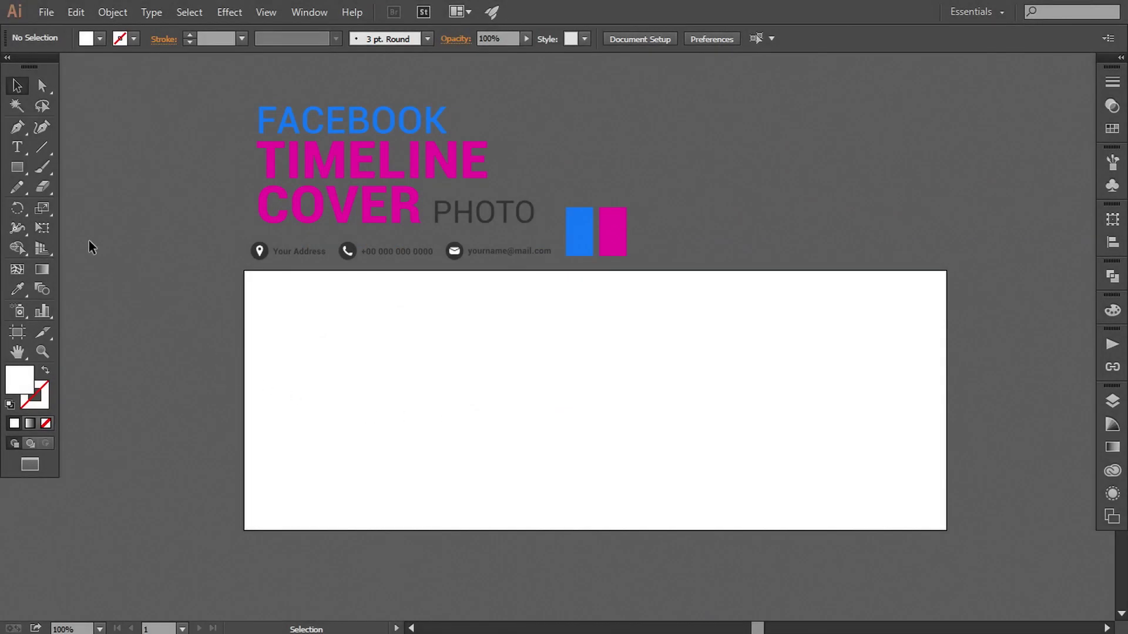
Draw an 851 × 309 px white rectangle covering the artboard and lock it in Layer 1
click(17, 167)
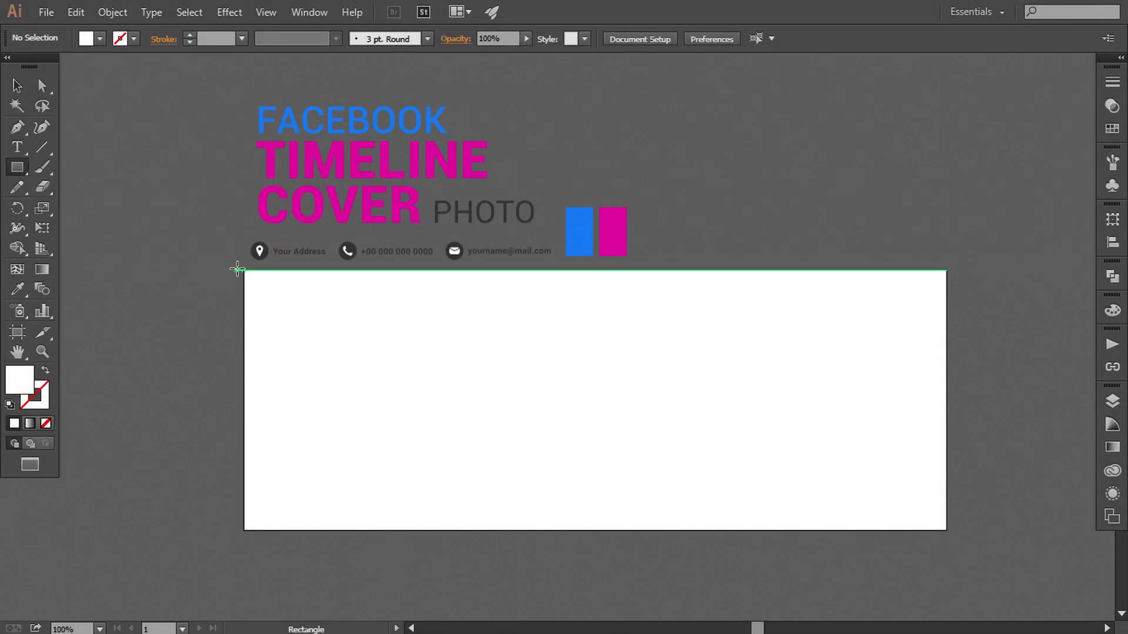
mouse_move(245, 271)
mouse_down()
mouse_move(627, 435)
mouse_move(947, 513)
mouse_move(946, 530)
mouse_up()
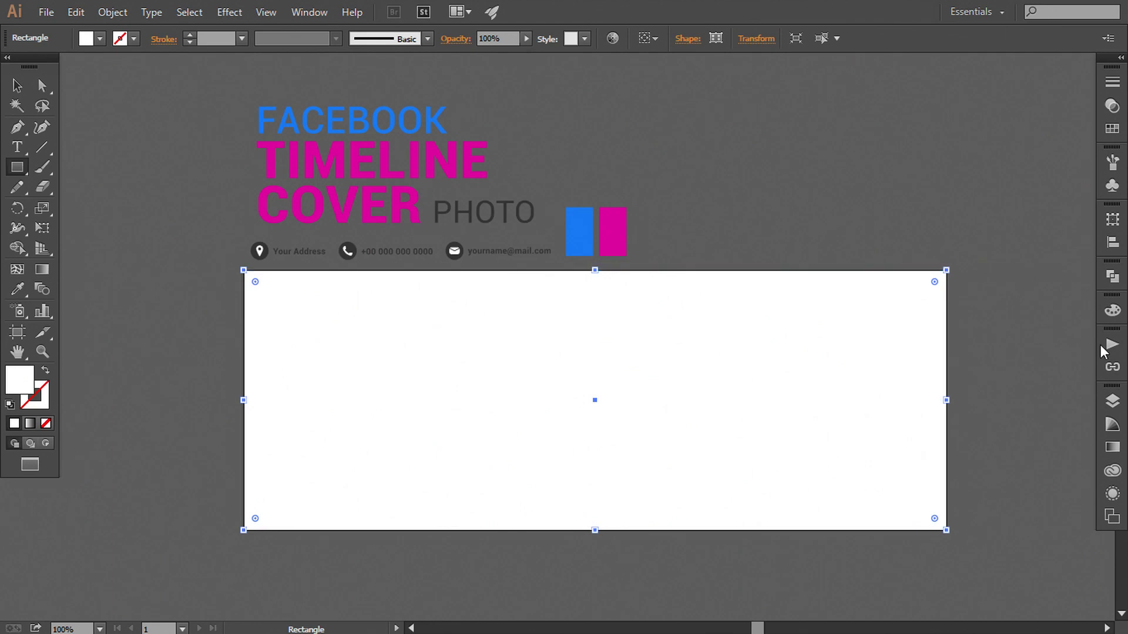
click(1110, 401)
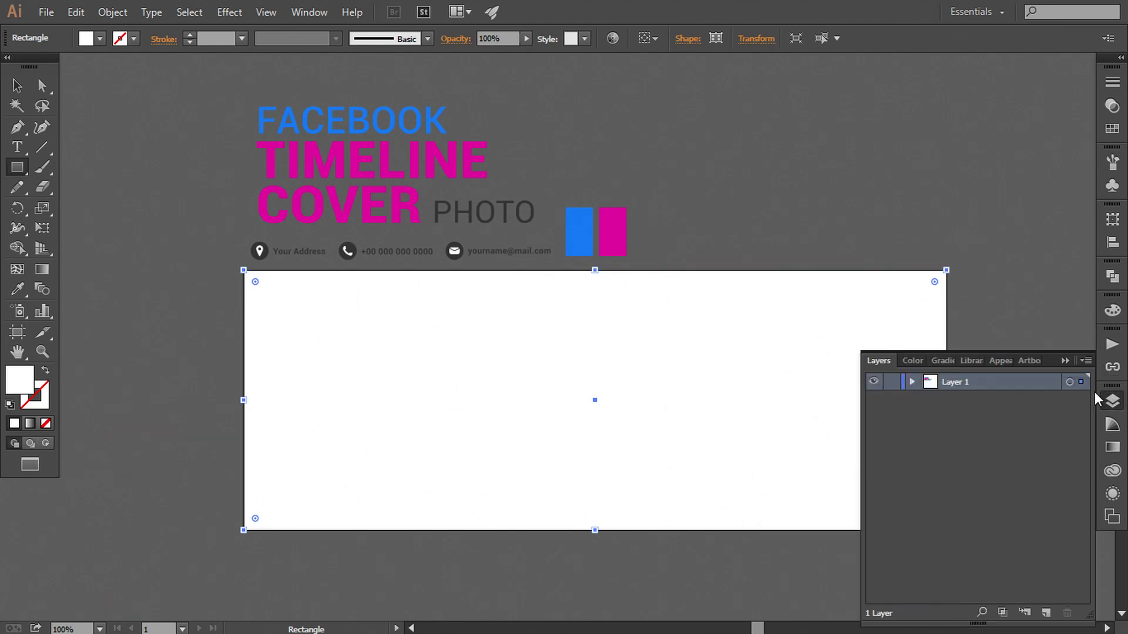
click(912, 381)
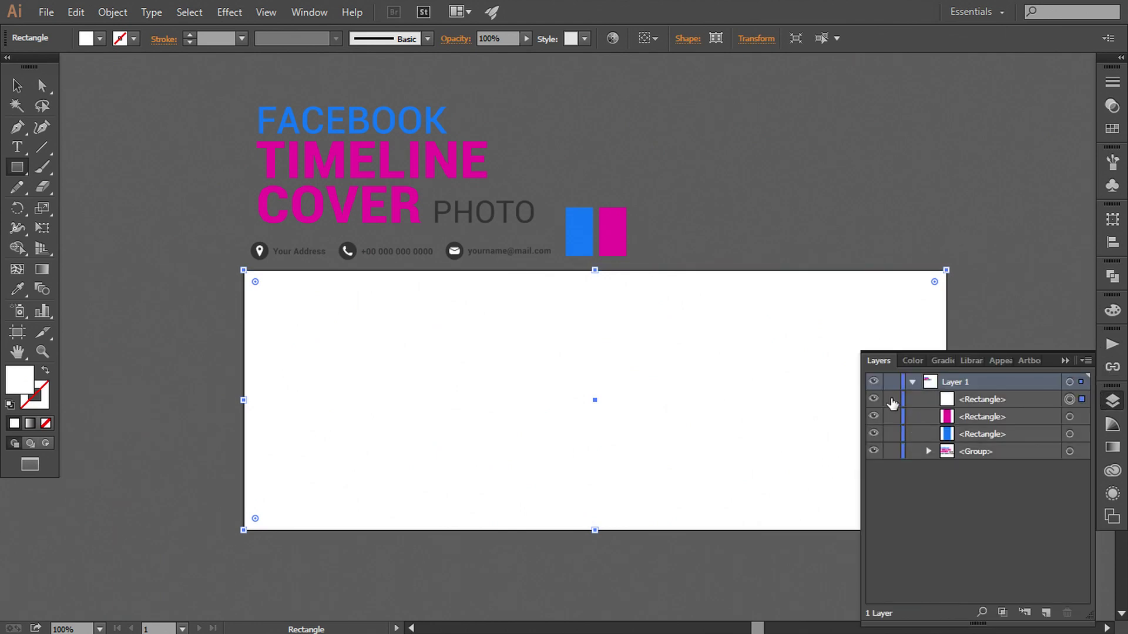
click(891, 401)
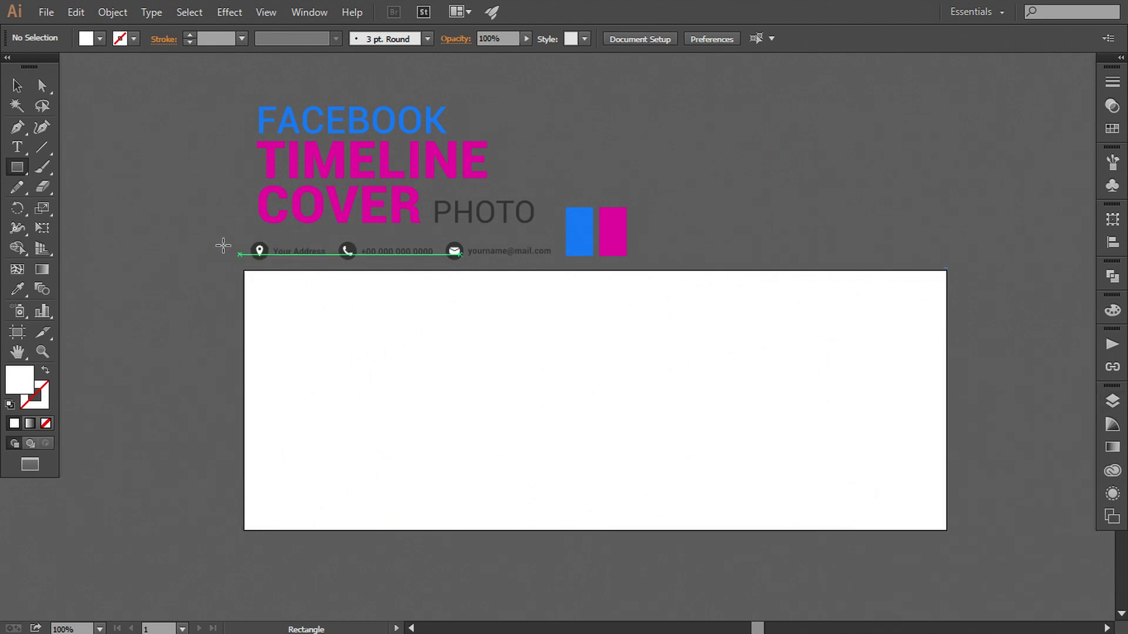
Draw a 16 px white circle on the empty canvas beside the artboard
drag(19, 172, 59, 206)
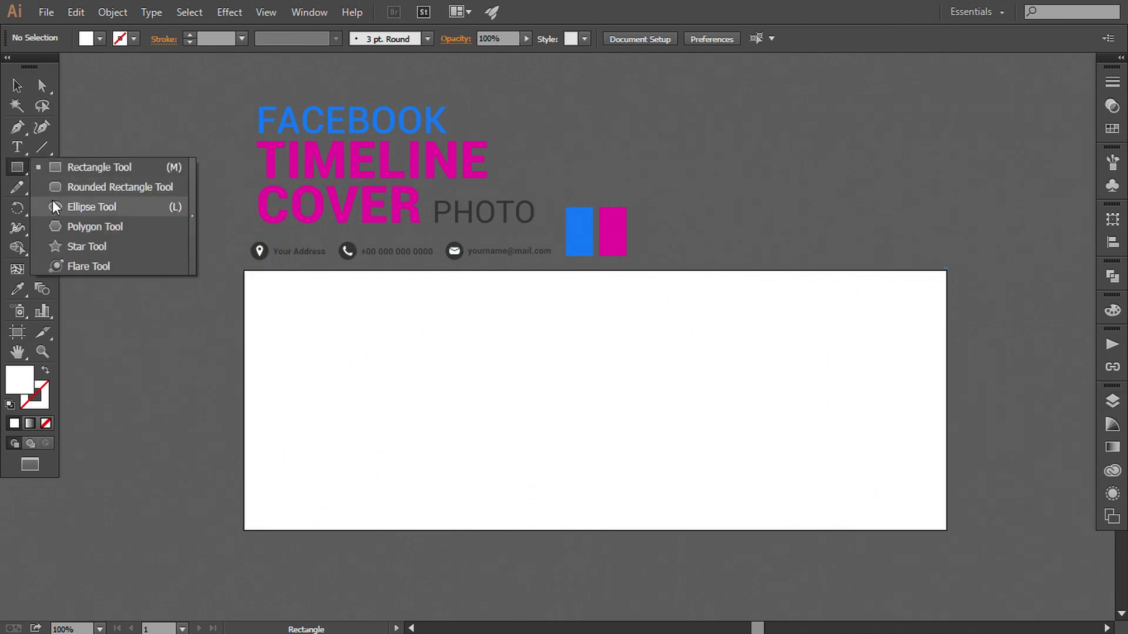
drag(140, 312, 154, 324)
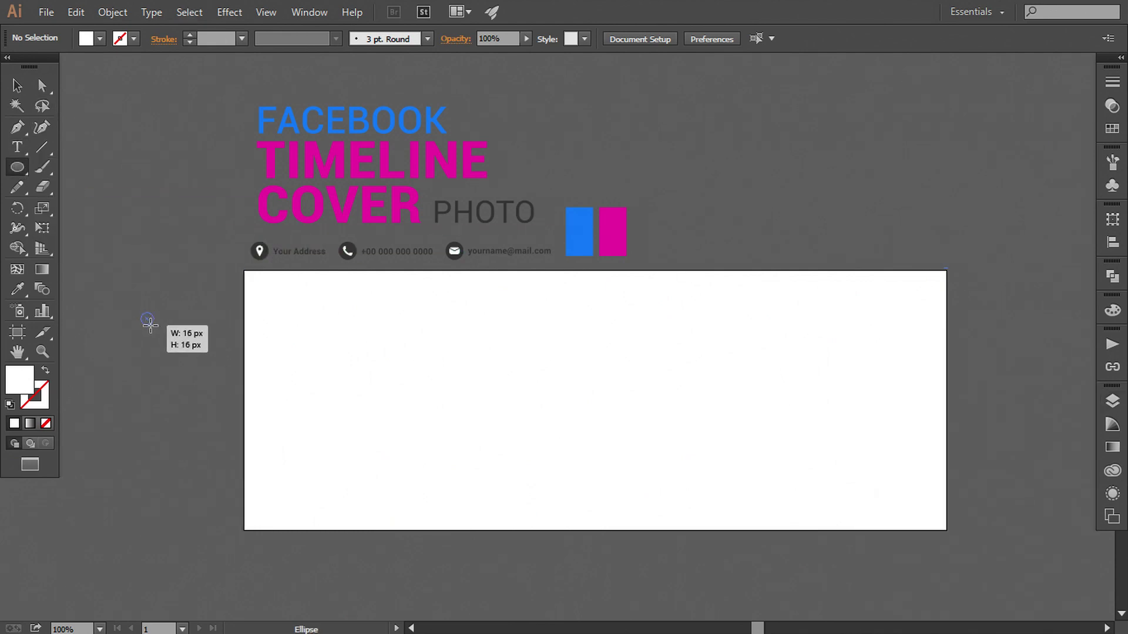
click(17, 85)
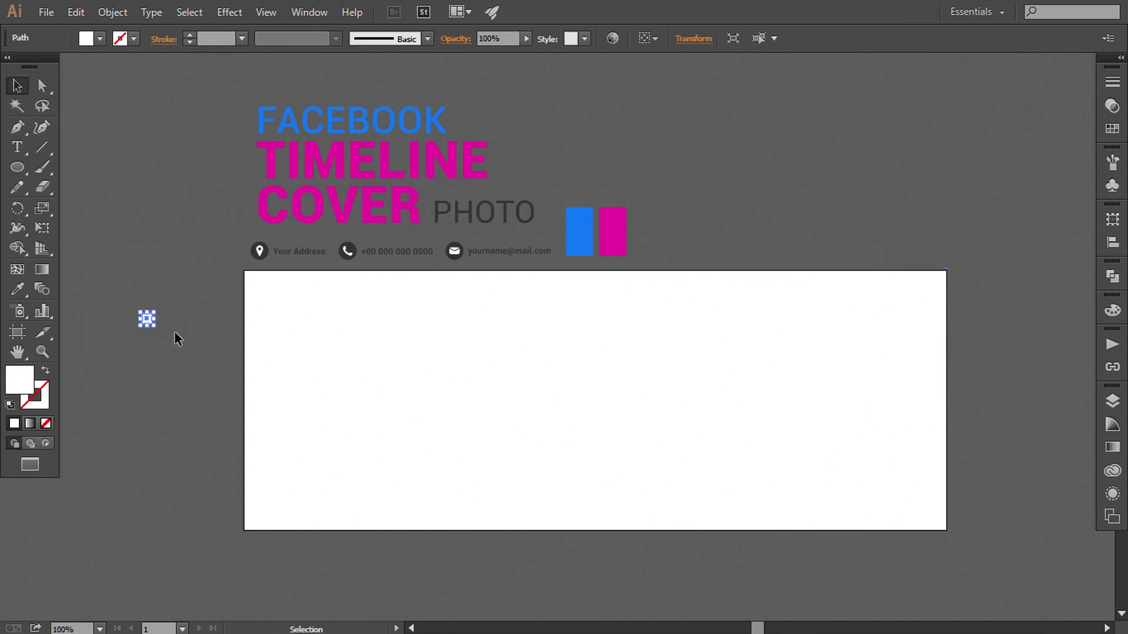
click(177, 335)
Shrink the circle into a tiny dot and move it 75 px to the left
key(ctrl+plus)
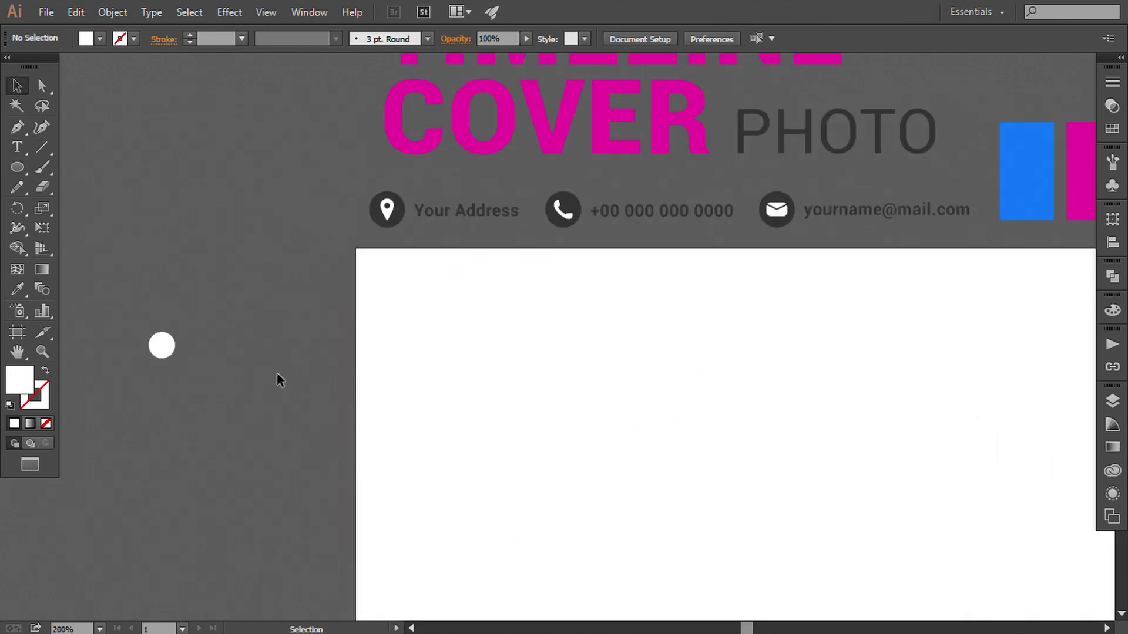
click(161, 347)
drag(179, 360, 171, 354)
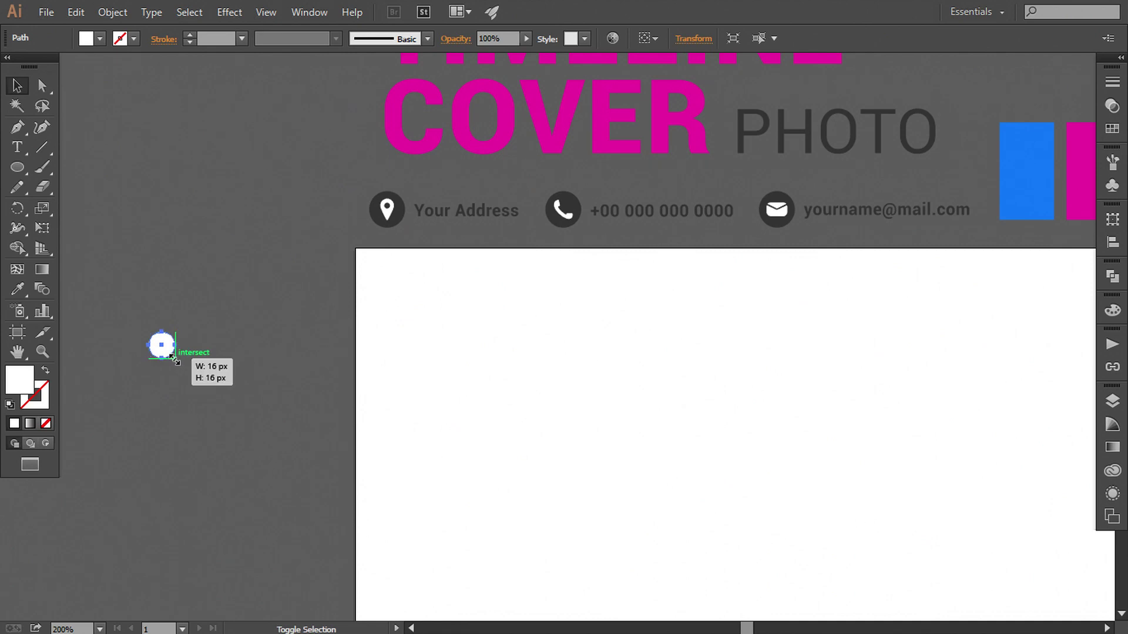
click(187, 385)
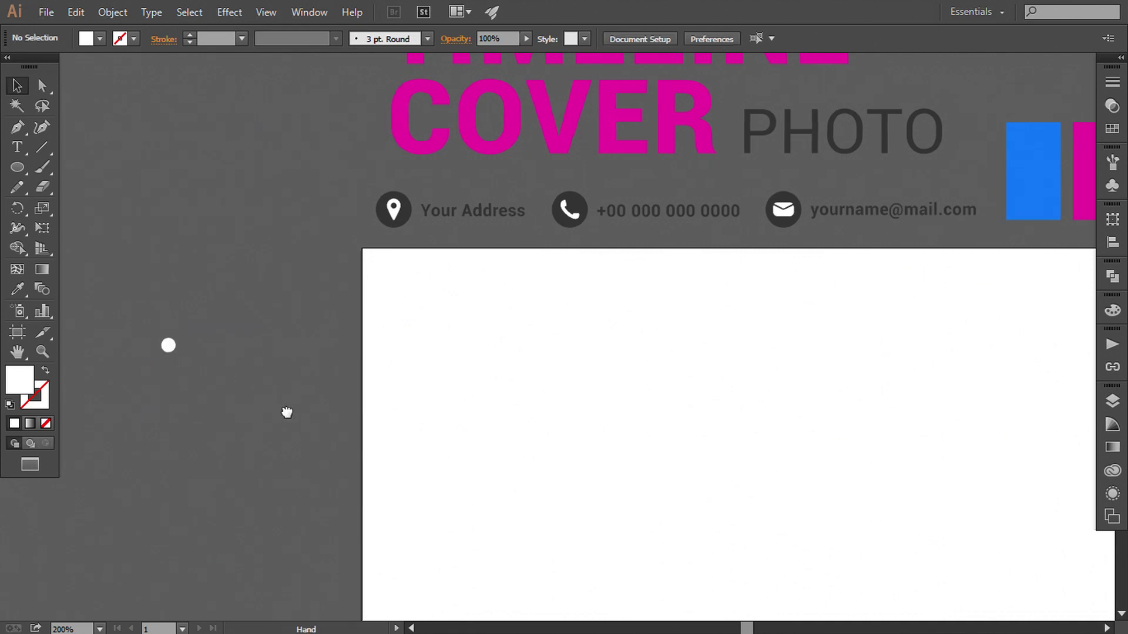
scroll(449, 405, left, 5)
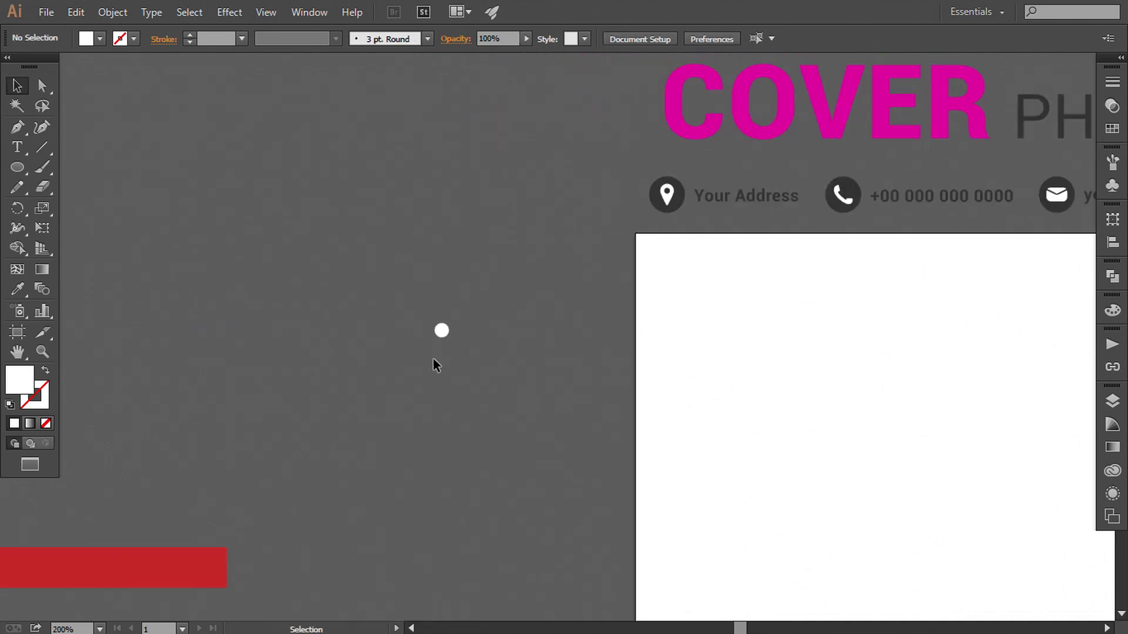
drag(499, 333, 112, 321)
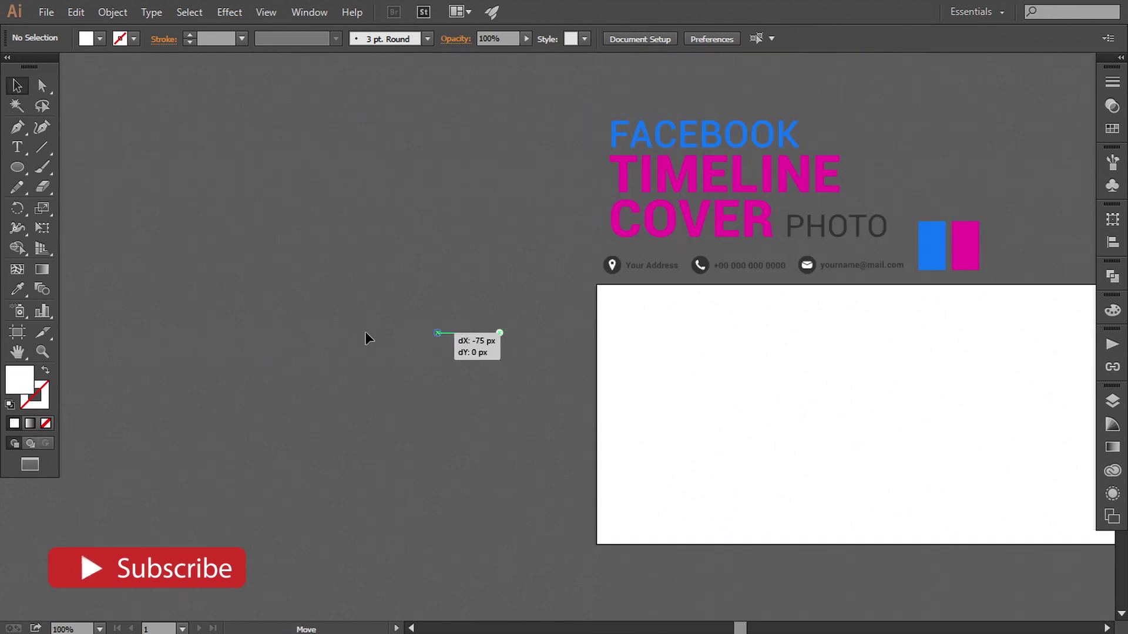
scroll(124, 339, left, 5)
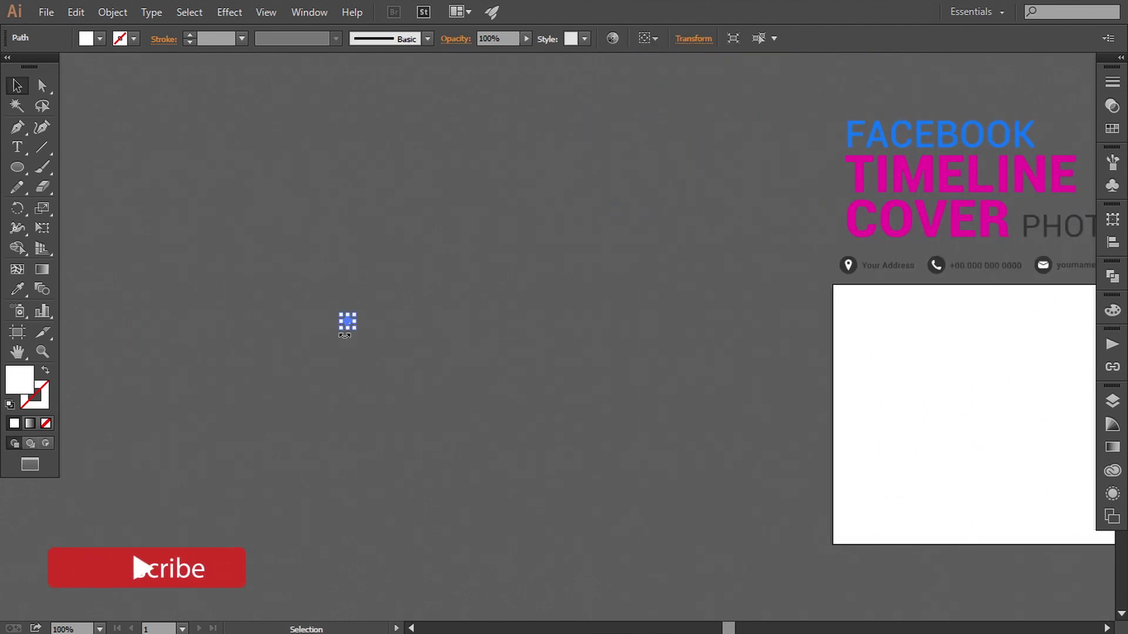
Duplicate the dot sideways and repeat with Ctrl+D into a long evenly spaced row
mouse_move(347, 323)
mouse_down()
mouse_move(232, 321)
mouse_move(245, 327)
mouse_up()
click(241, 355)
key(ctrl+d)
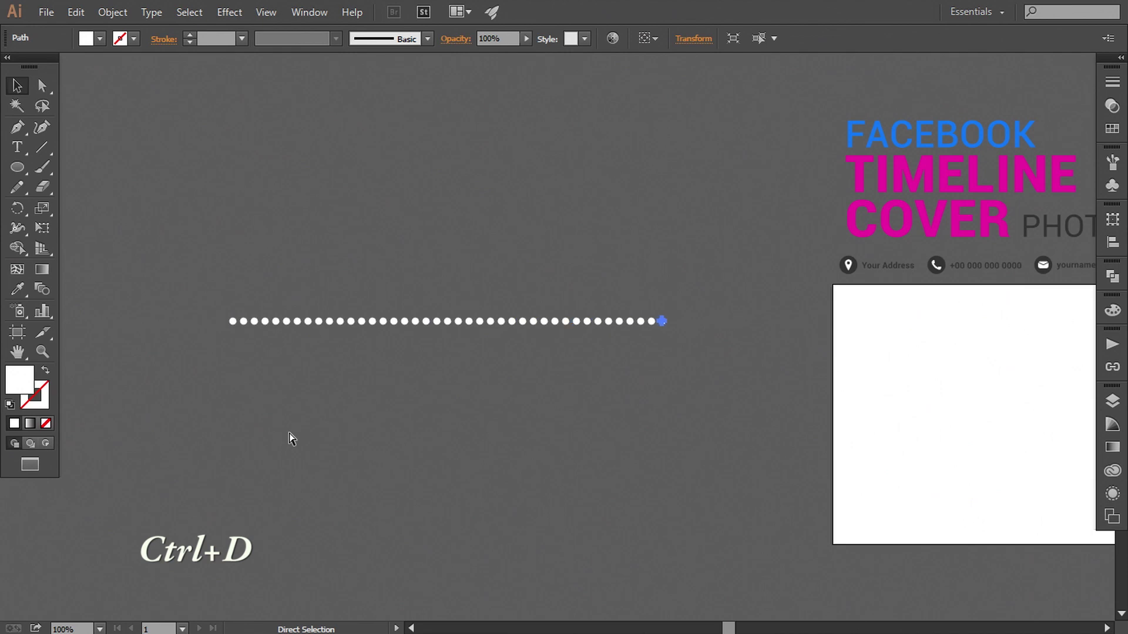
drag(374, 435, 345, 443)
click(365, 440)
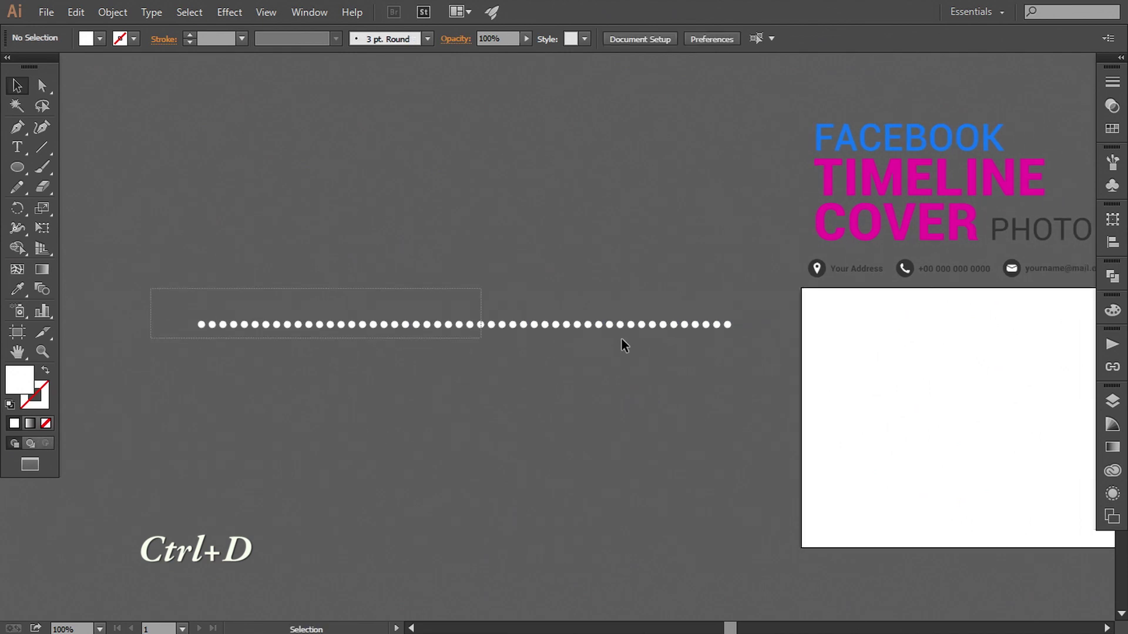
Copy the row about 15 px below and repeat to stack rows into a large grid
click(729, 324)
drag(552, 325, 546, 343)
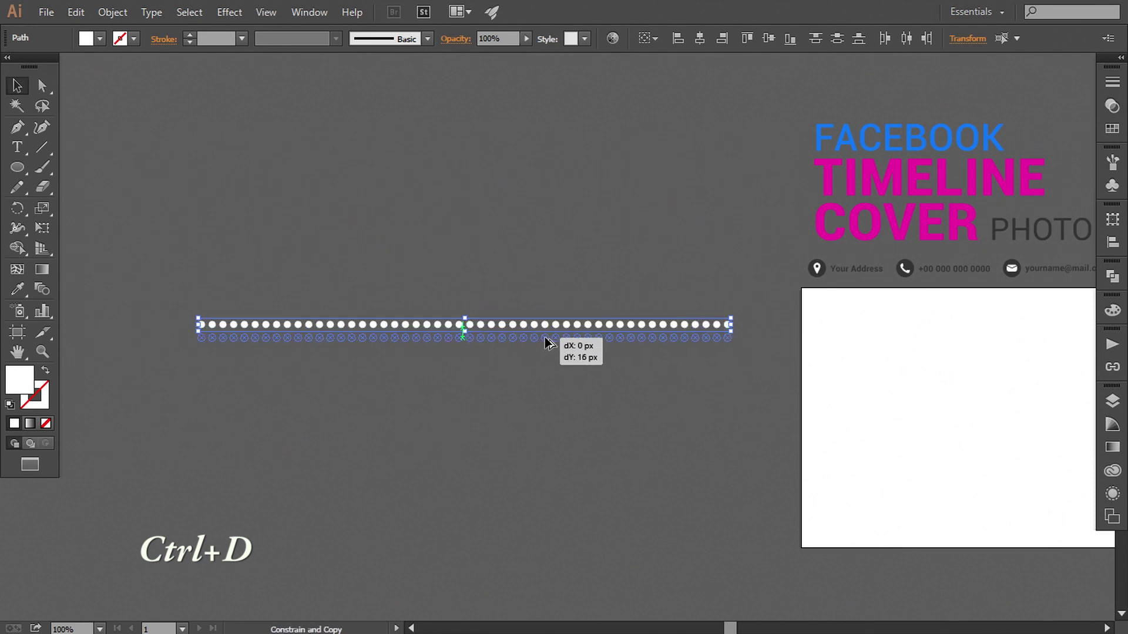
drag(546, 342, 545, 341)
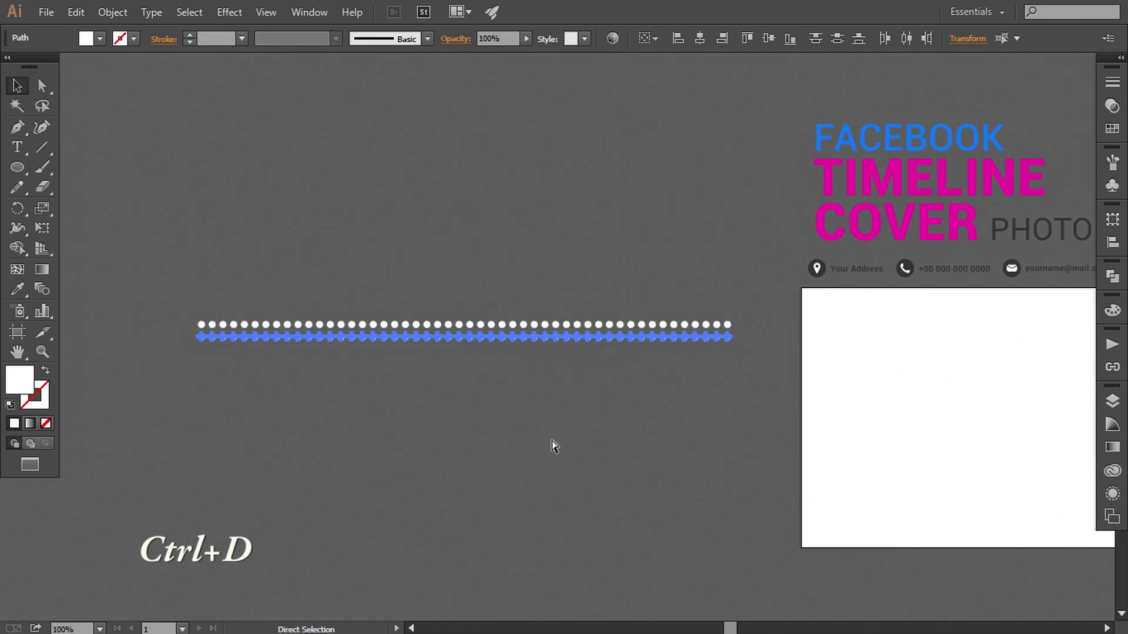
key(ctrl+d)
key(ctrl+d)
key(ctrl+d)
key(ctrl+d)
key(ctrl+d)
key(ctrl+d)
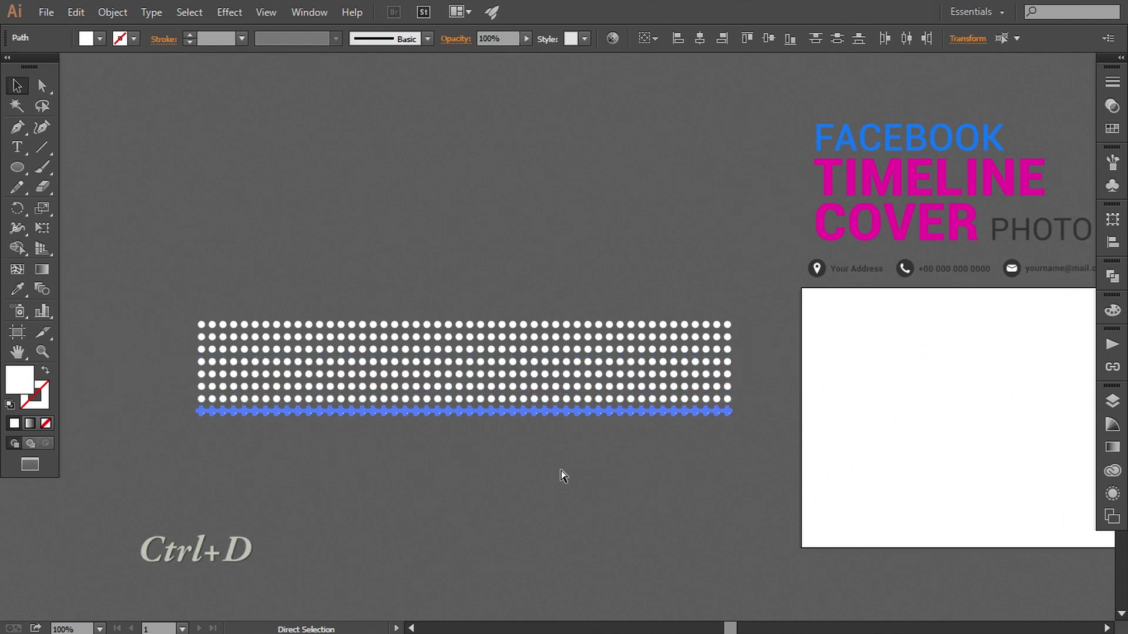
key(ctrl+d)
key(ctrl+d)
key(ctrl+d)
key(ctrl+d)
key(ctrl+d)
key(ctrl+d)
key(ctrl+d)
key(ctrl+d)
key(ctrl+d)
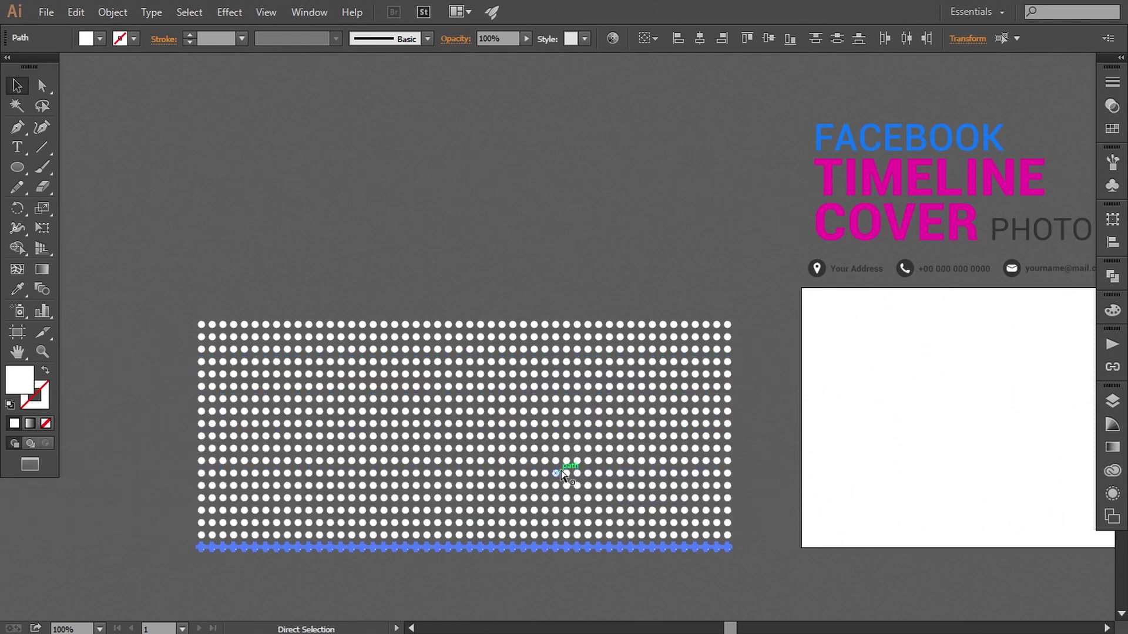
key(ctrl+d)
key(ctrl+d)
drag(557, 470, 530, 378)
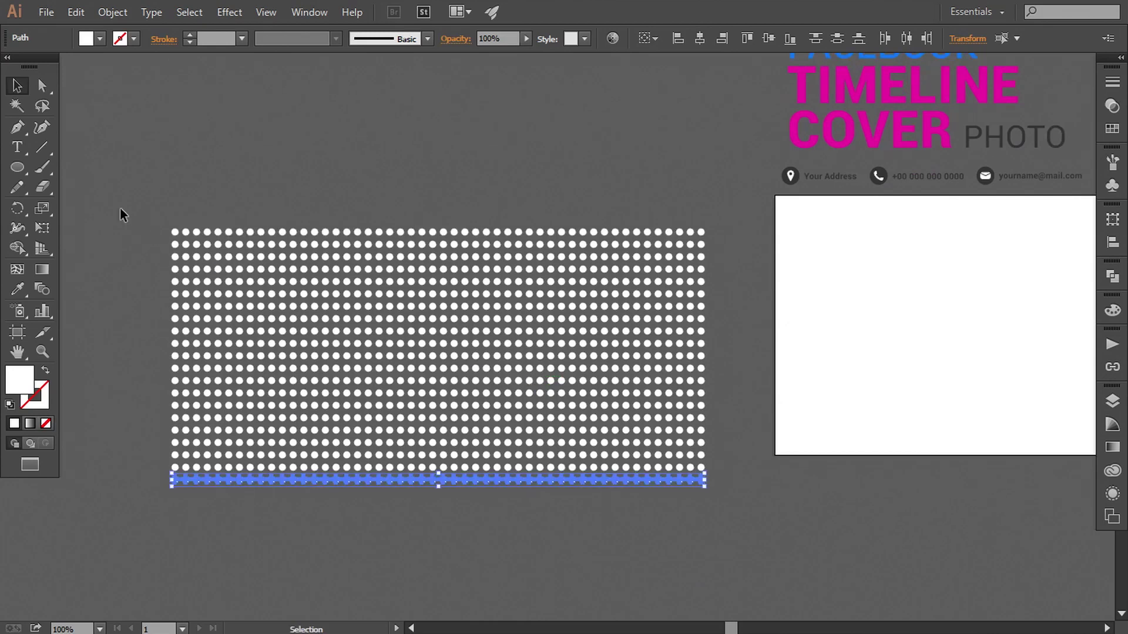
Group all the dots and move the grid onto the white cover
drag(117, 194, 731, 513)
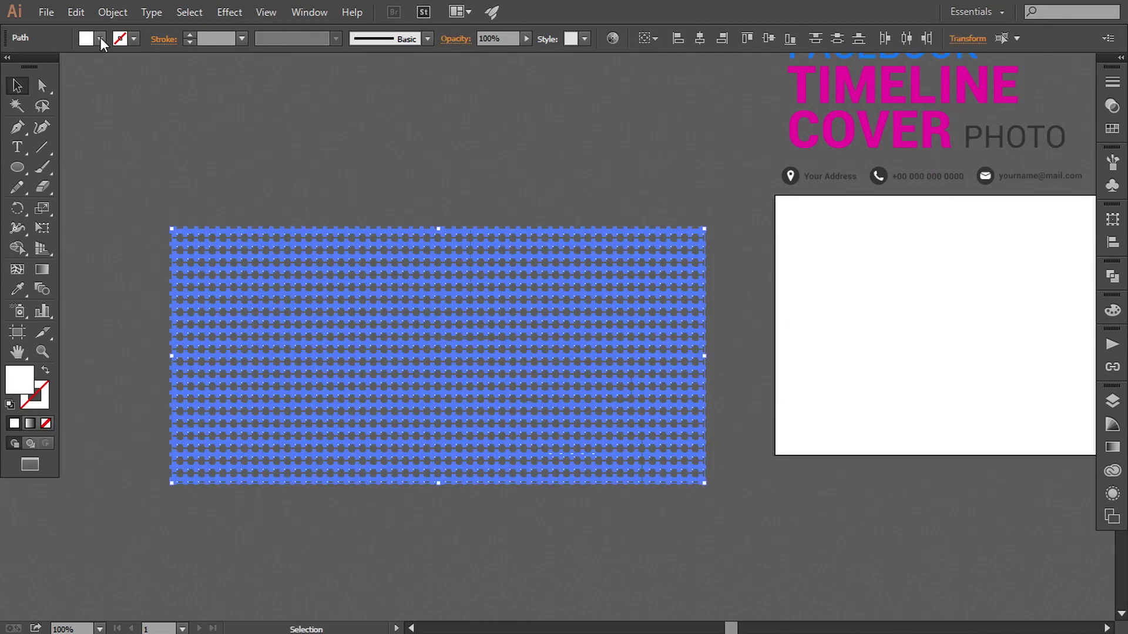
click(109, 17)
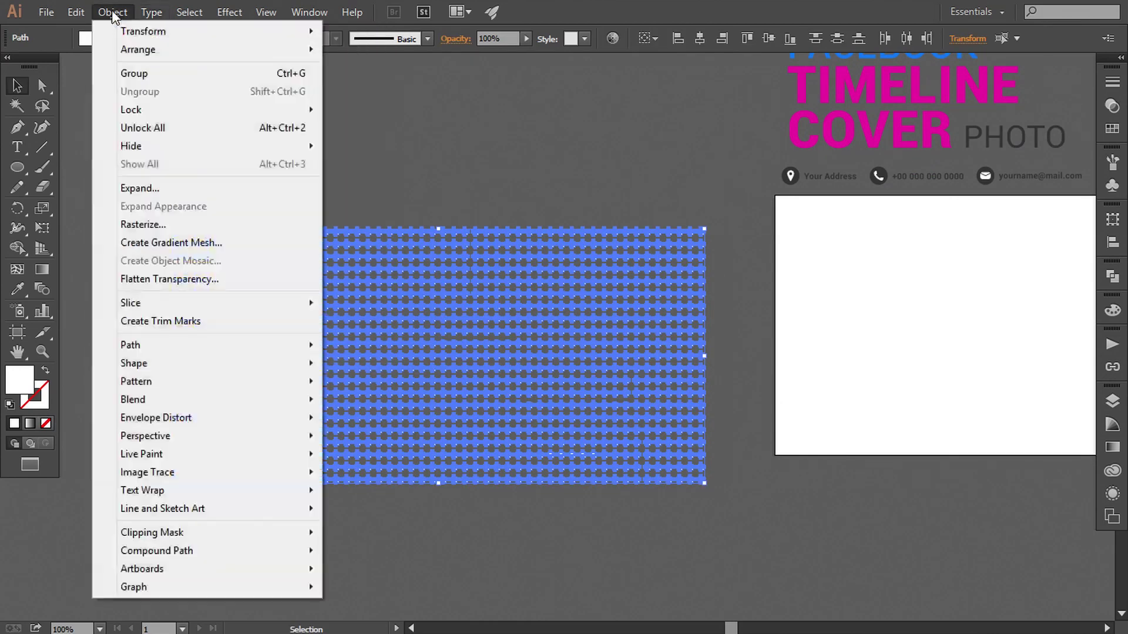
click(130, 74)
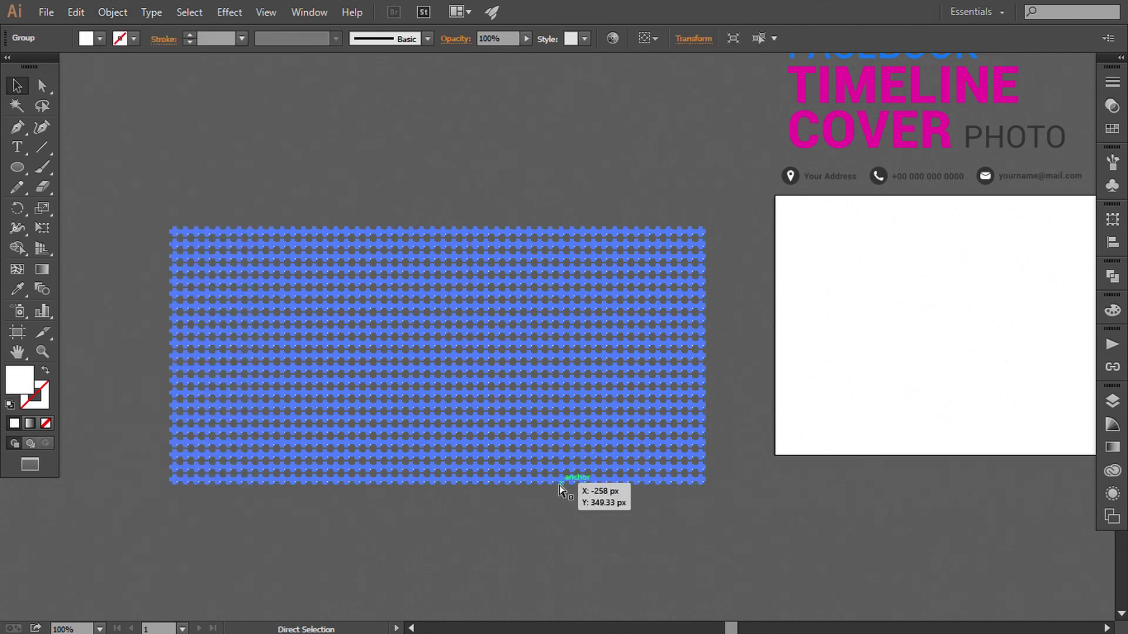
key(ctrl+minus)
drag(685, 478, 410, 473)
mouse_move(327, 382)
mouse_down()
mouse_move(792, 384)
mouse_move(605, 378)
mouse_up()
key(ctrl+plus)
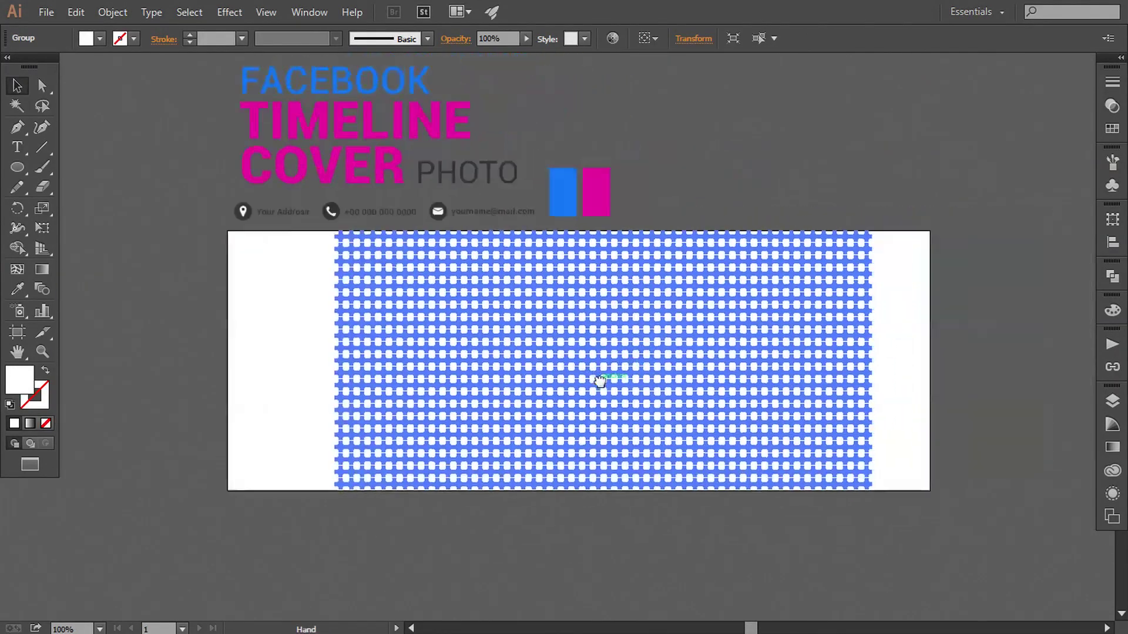
Fill the dots light gray and enlarge the grid to about 876 × 419 px past the artboard
click(1112, 128)
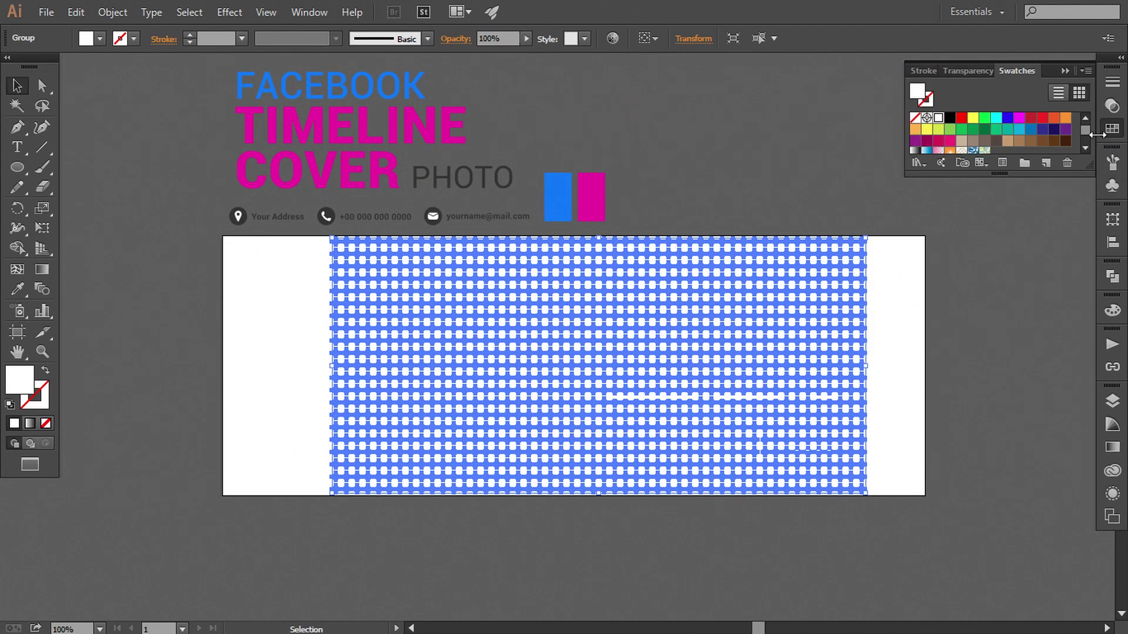
scroll(1043, 134, down, 3)
click(1030, 132)
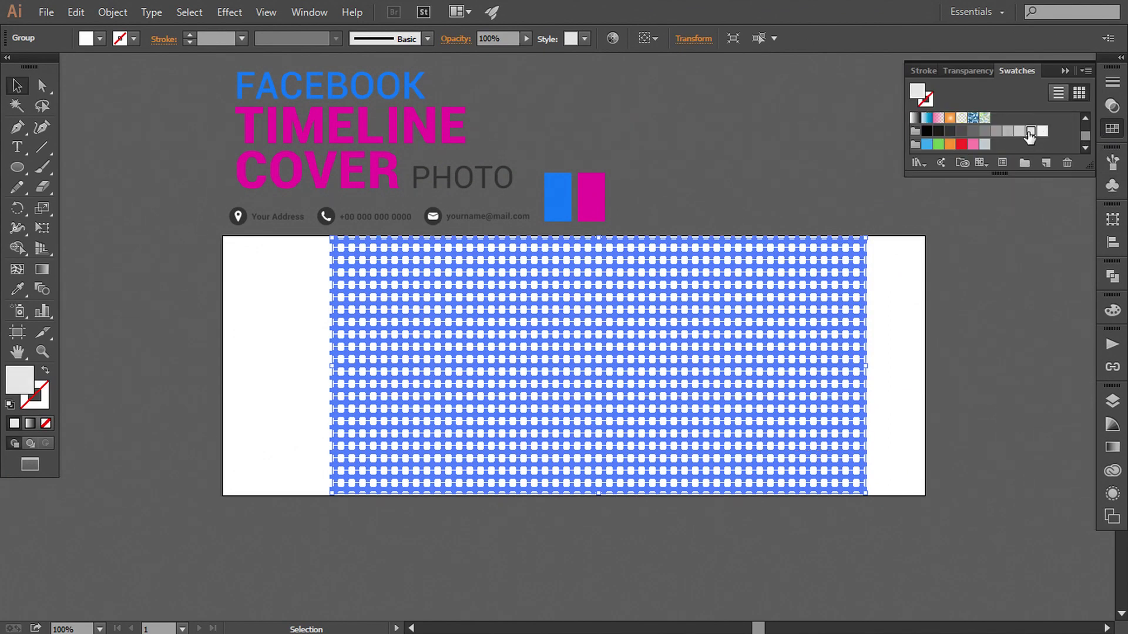
click(1064, 72)
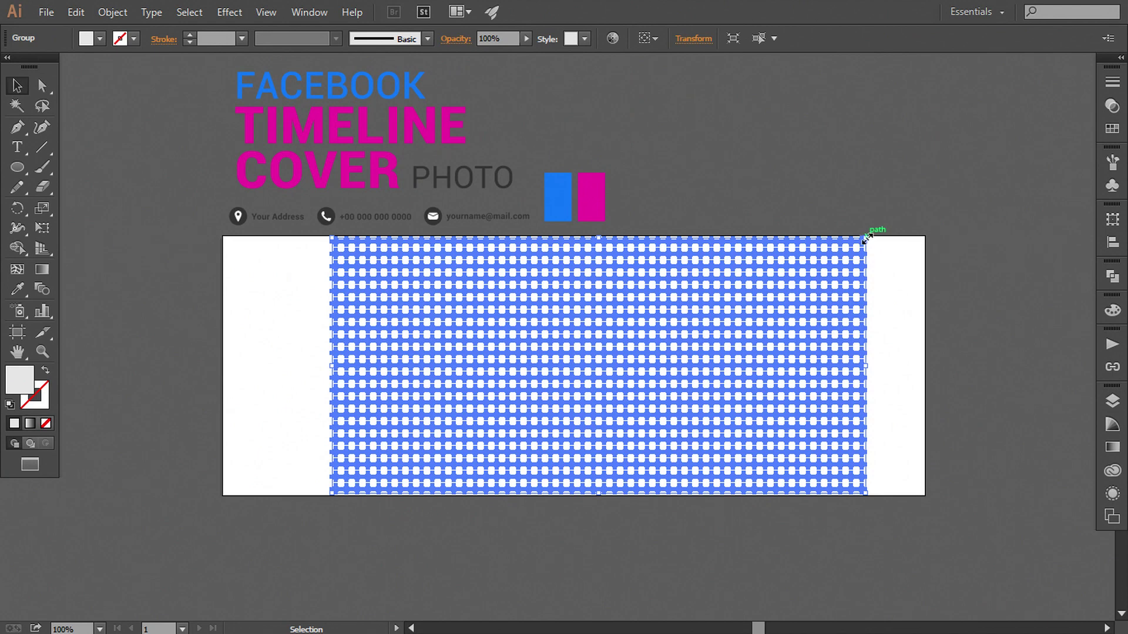
drag(867, 237, 989, 192)
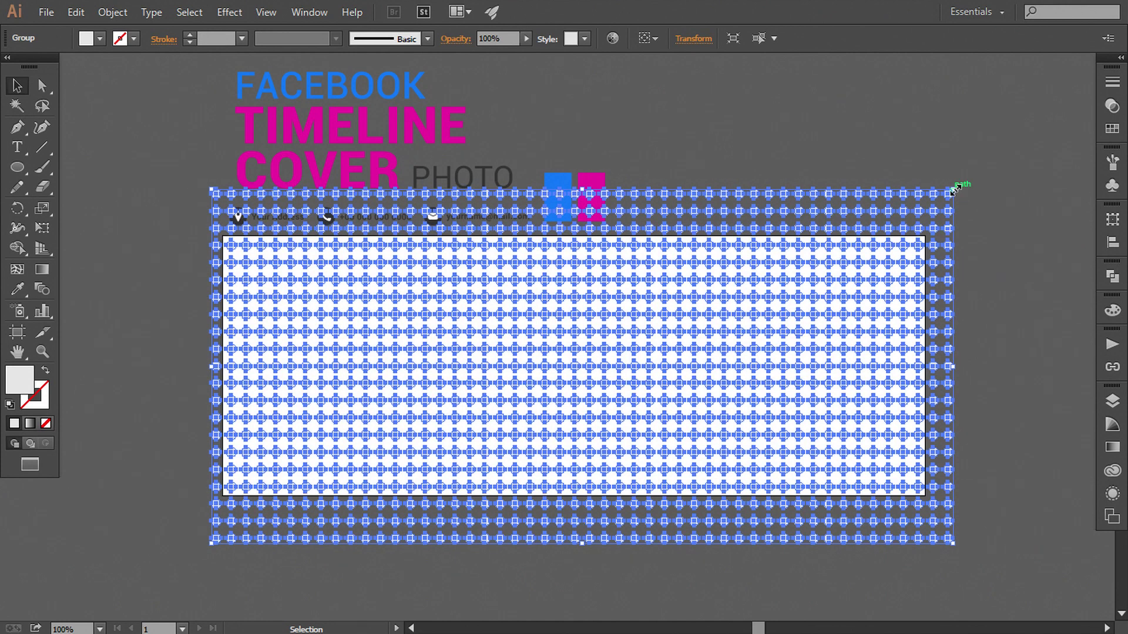
Stretch the dot grid further to about 922 × 441 px
drag(953, 190, 959, 185)
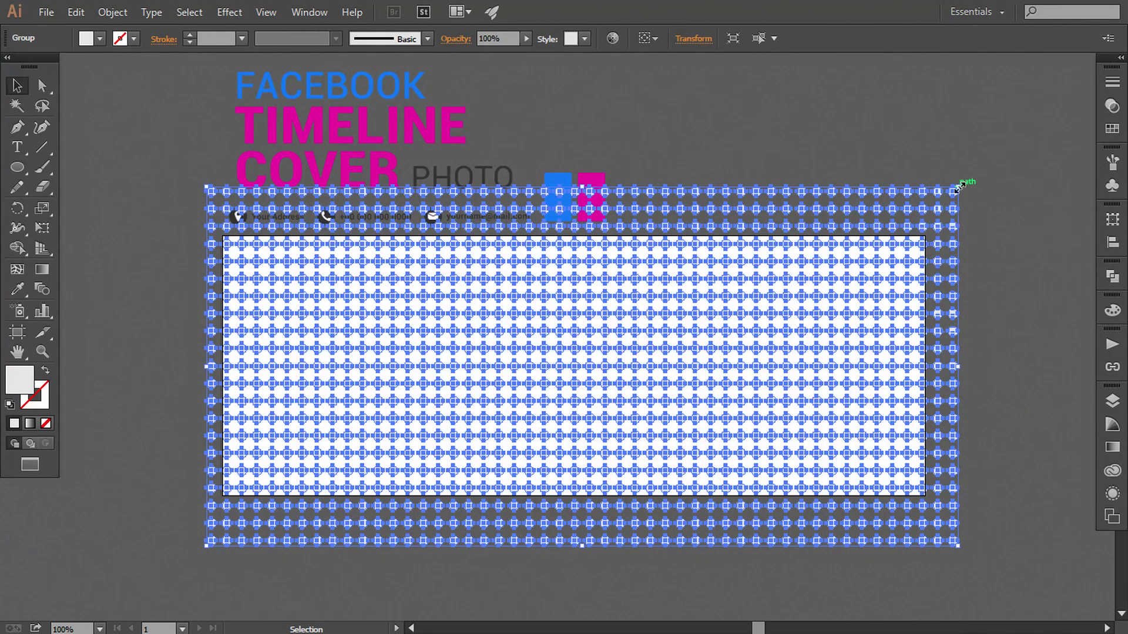
drag(958, 186, 964, 184)
click(997, 382)
drag(997, 382, 981, 382)
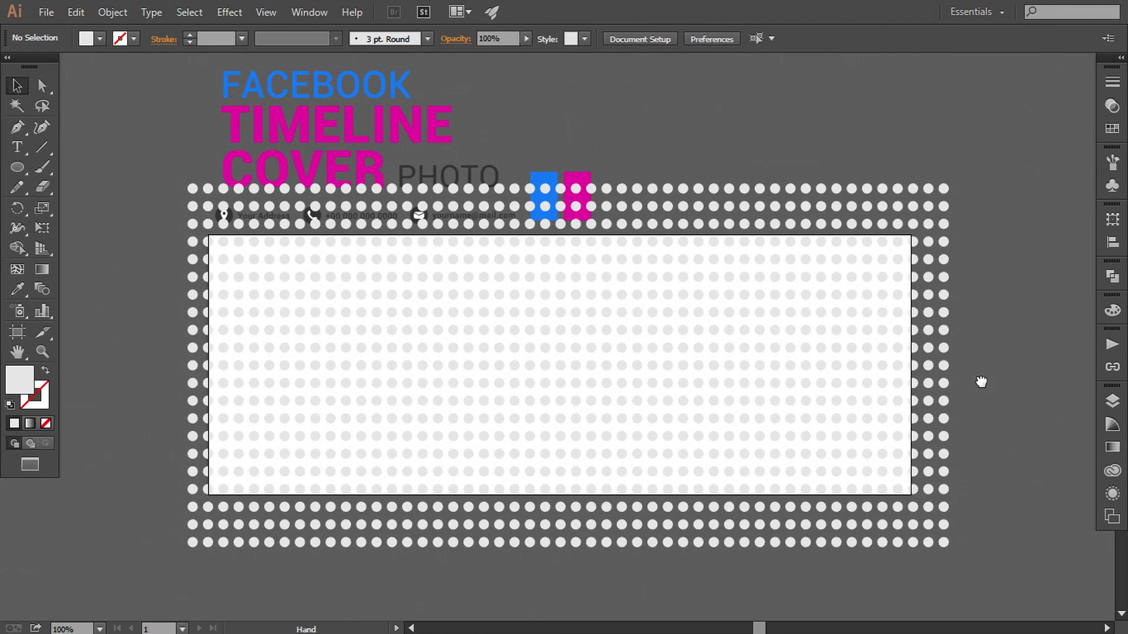
Set the dot group's opacity to 50%
click(943, 369)
click(1110, 109)
text(50)
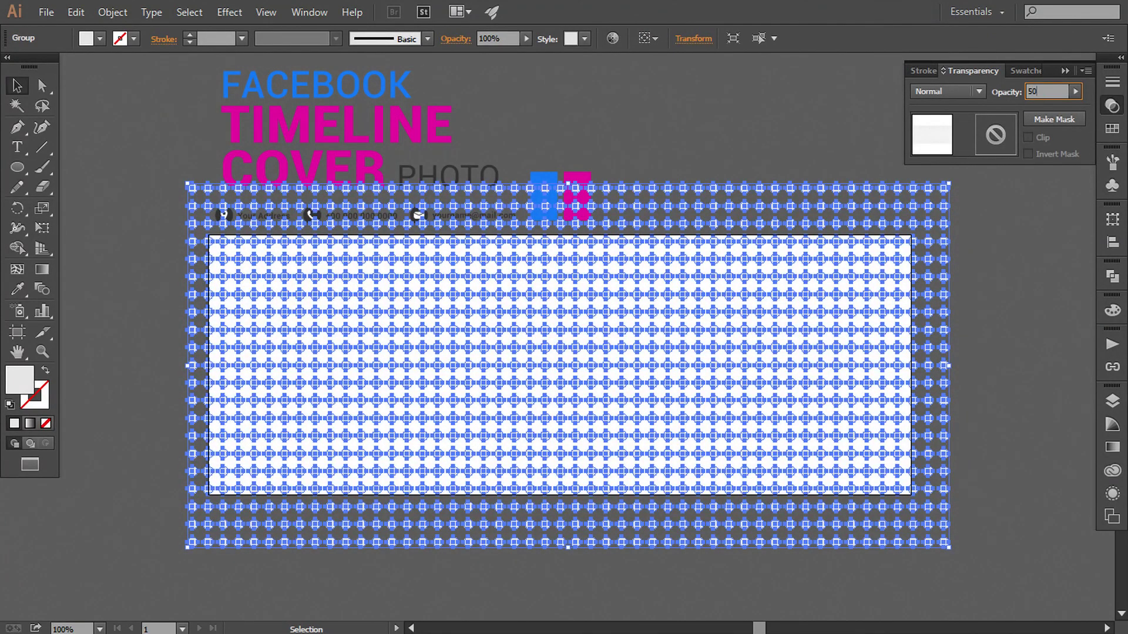
key(Return)
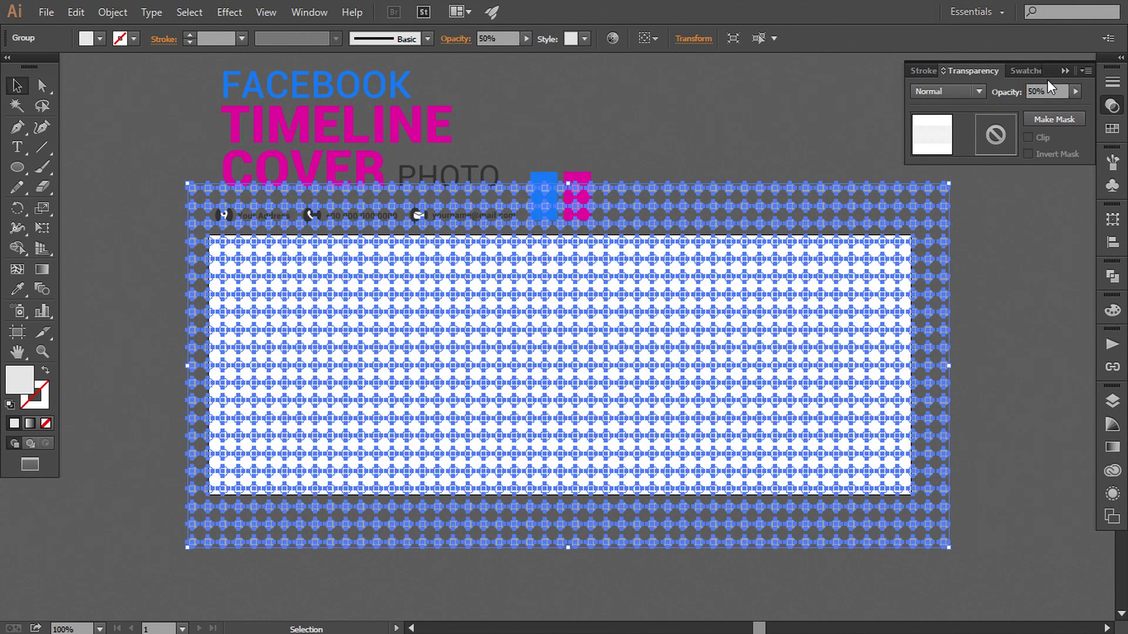
click(1051, 184)
drag(1046, 211, 1033, 213)
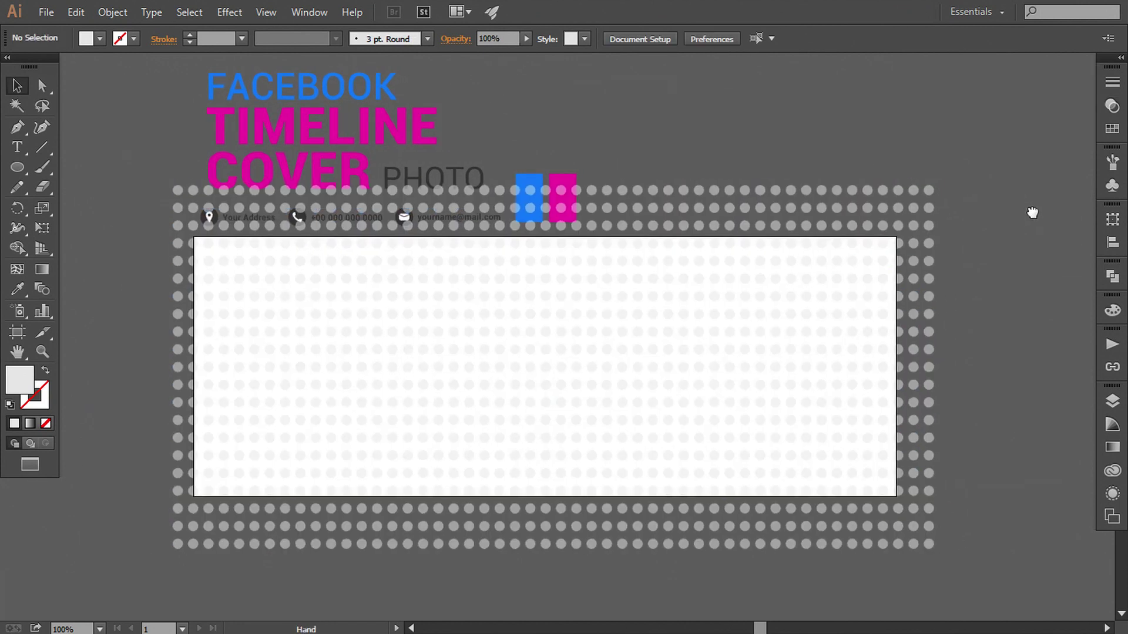
Bring the white banner rectangle to the front and lock the bottom background group
click(934, 226)
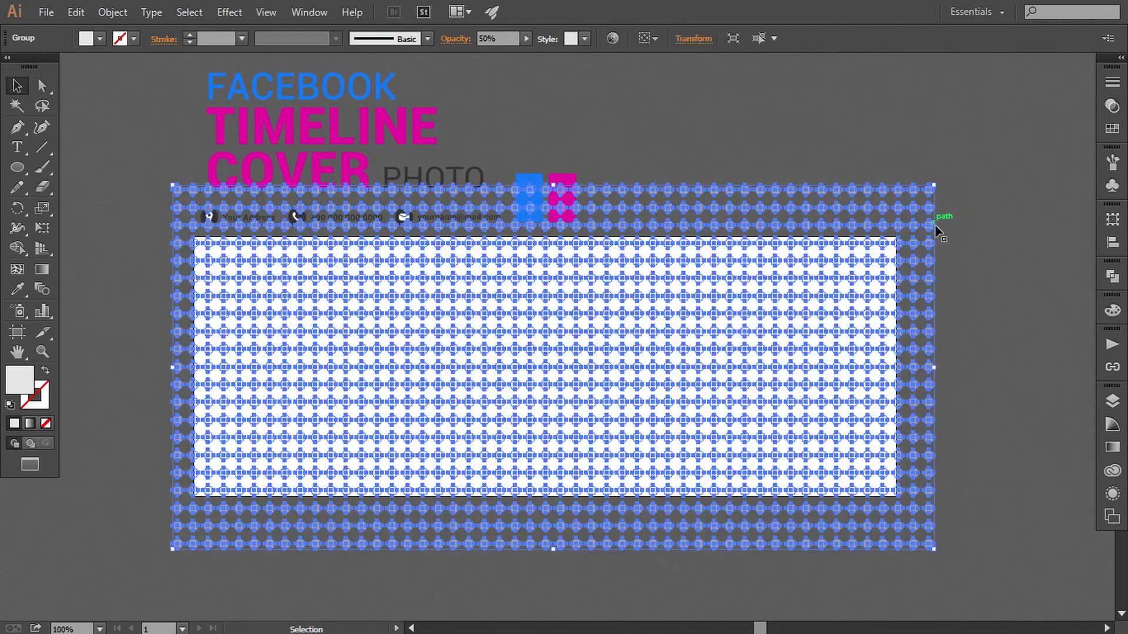
click(1111, 405)
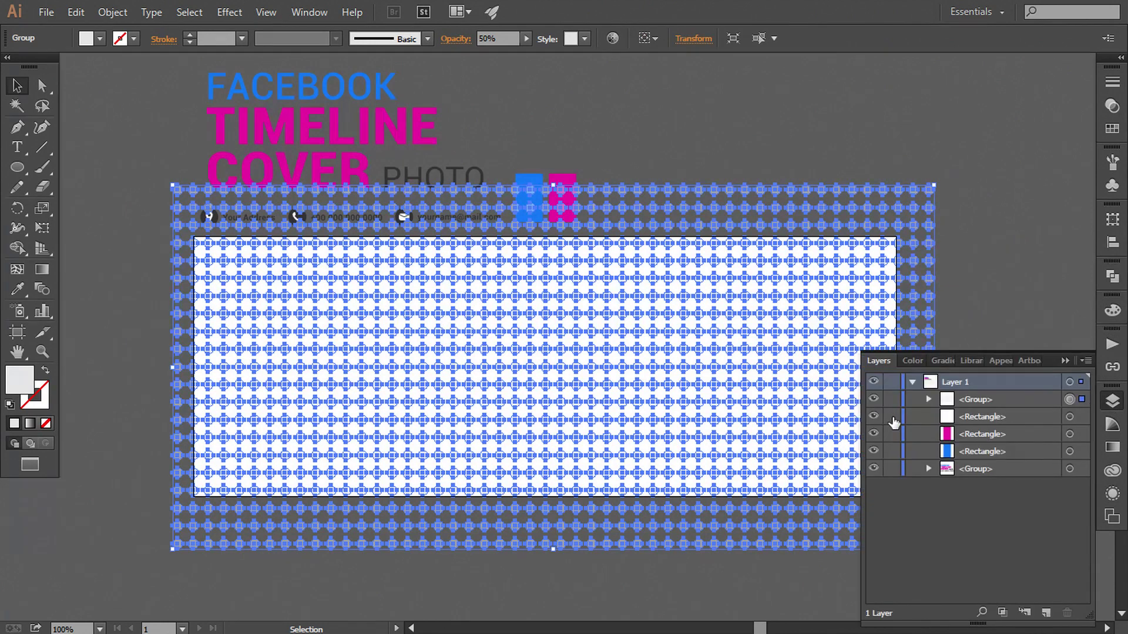
click(1069, 416)
right_click(516, 395)
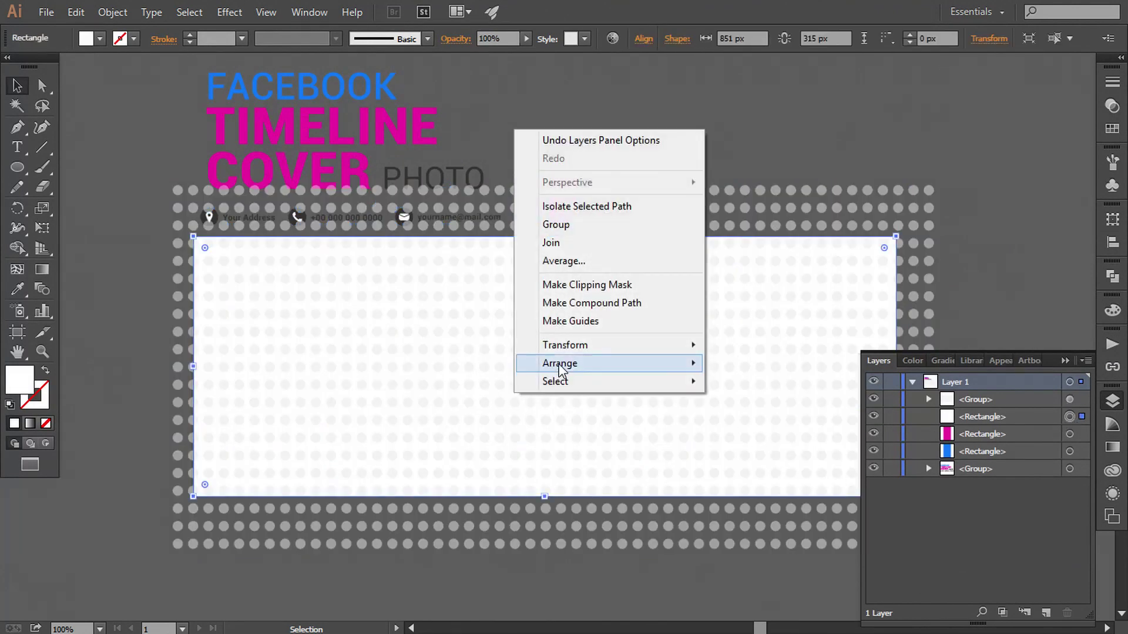
mouse_move(560, 363)
click(720, 368)
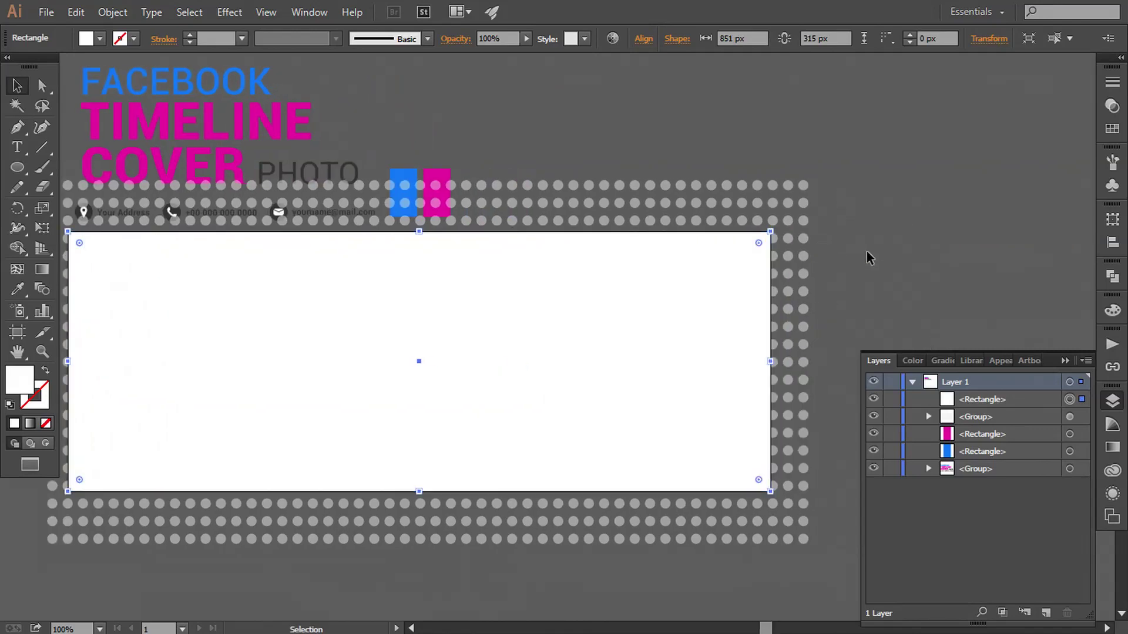
click(869, 258)
key(ctrl+minus)
drag(870, 256, 848, 262)
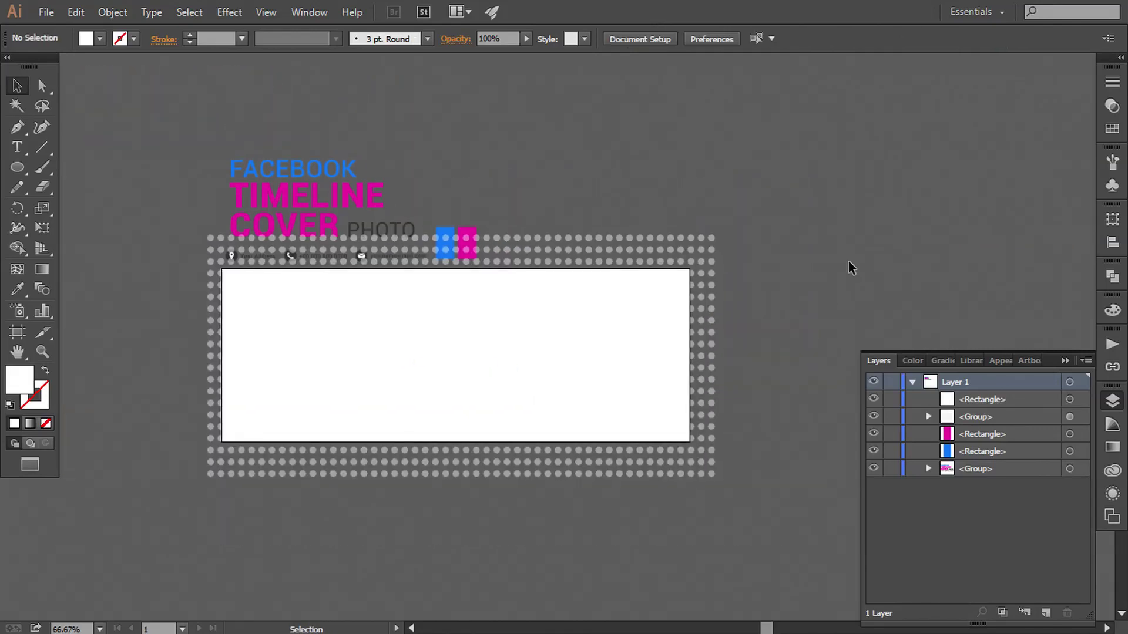
click(892, 469)
Delete the bottom two rows of surplus dots using Direct Selection
key(a)
key(ctrl+1)
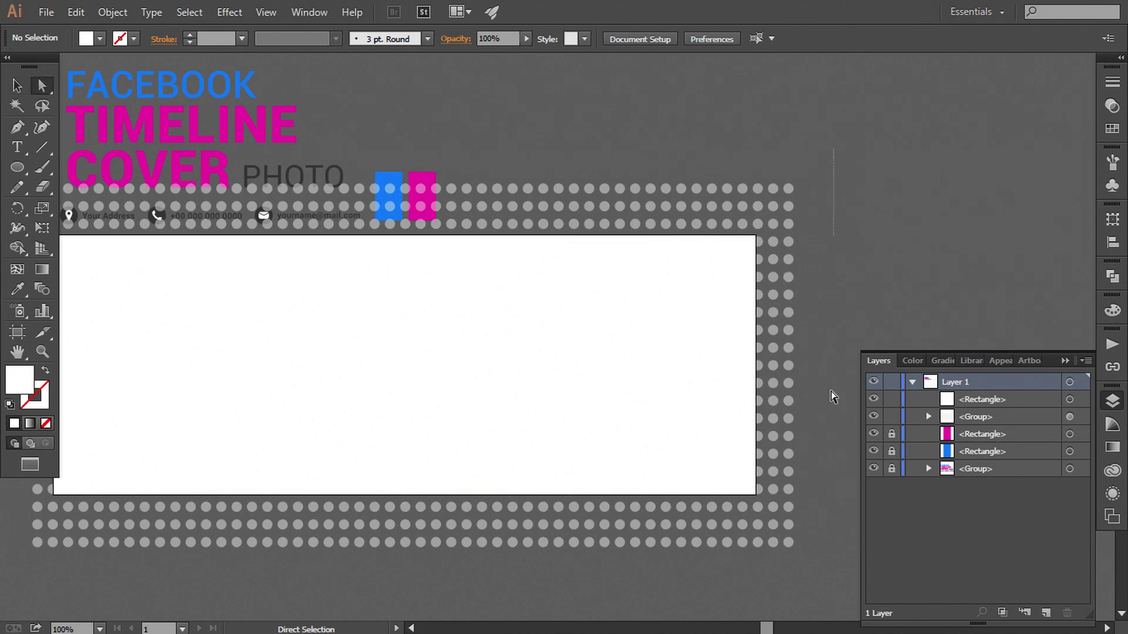
click(773, 596)
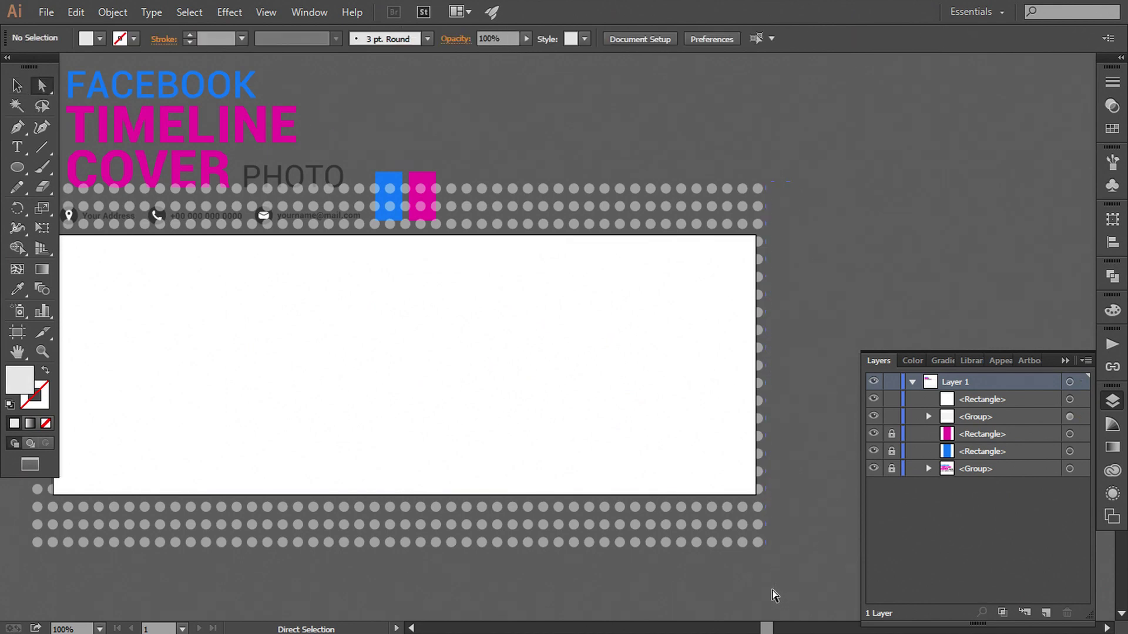
drag(720, 547, 857, 409)
drag(302, 403, 295, 371)
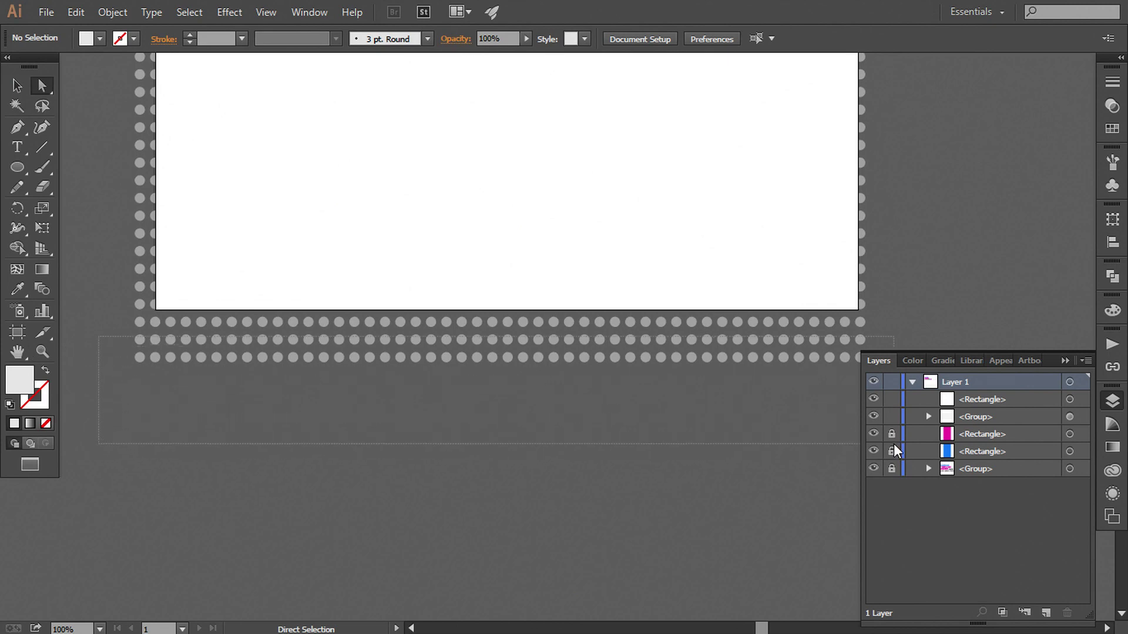
drag(120, 345, 892, 447)
key(Delete)
Delete the outer left dot column and select the three dot rows above the banner
scroll(302, 404, up, 5)
scroll(302, 404, left, 3)
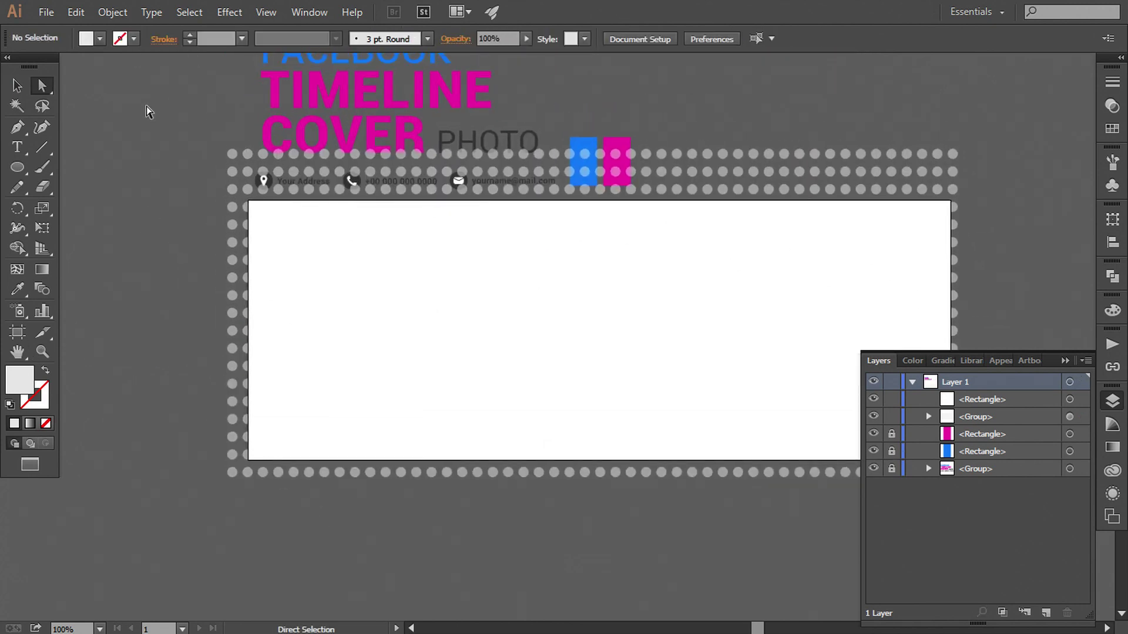
drag(249, 454, 242, 513)
key(Delete)
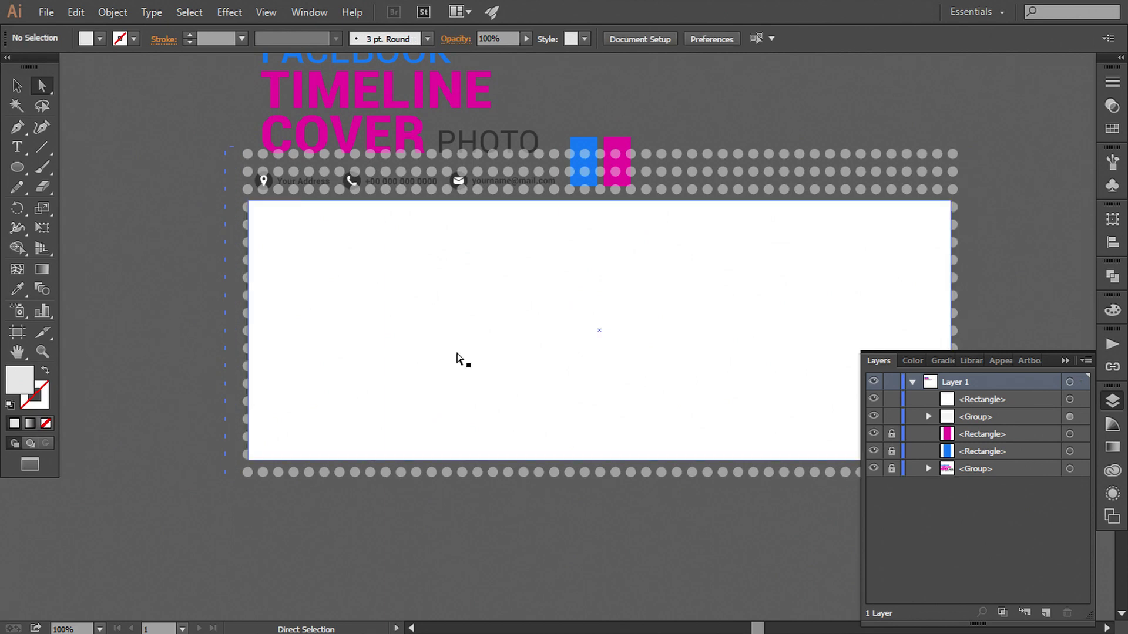
drag(471, 298, 433, 340)
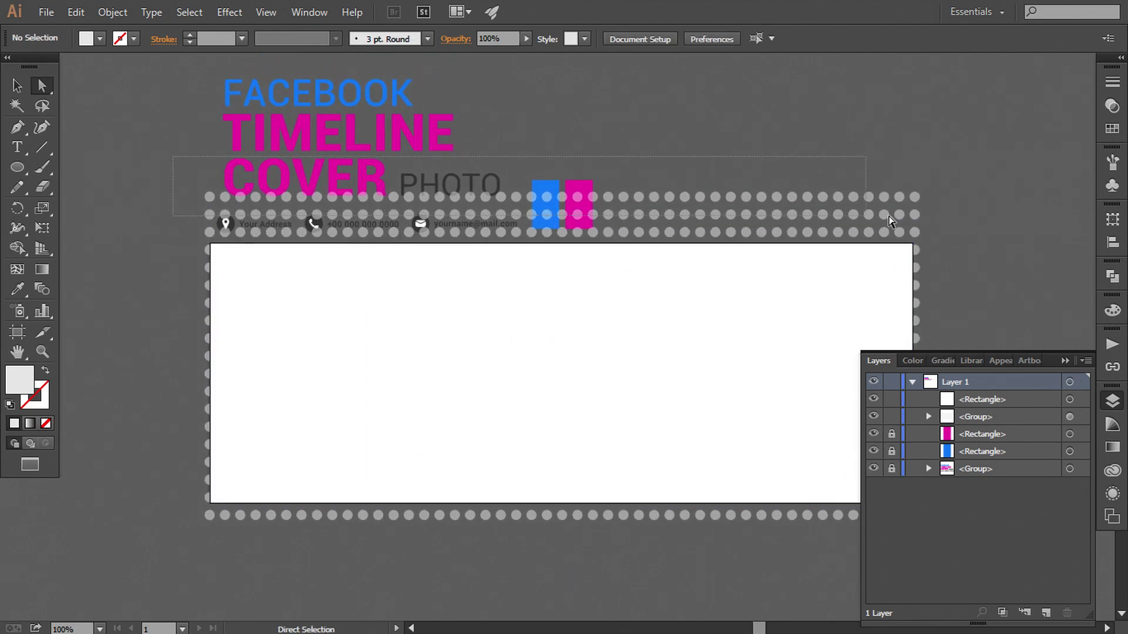
drag(961, 238, 962, 240)
Delete the dot rows above the banner, then clip the dots to the white rectangle
key(Delete)
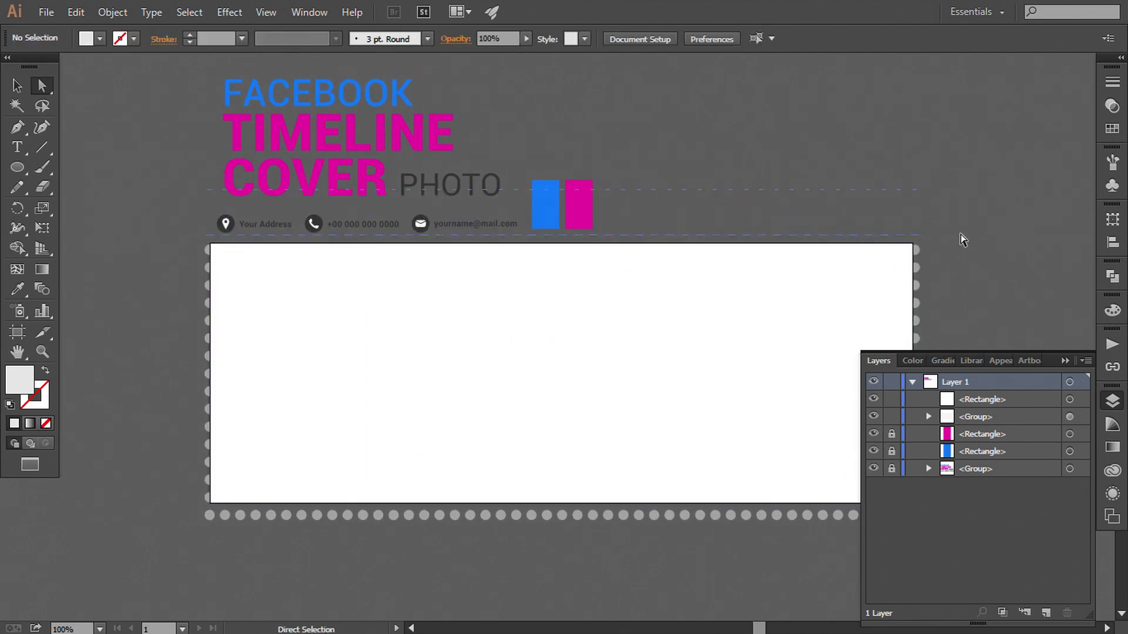
drag(868, 292, 800, 297)
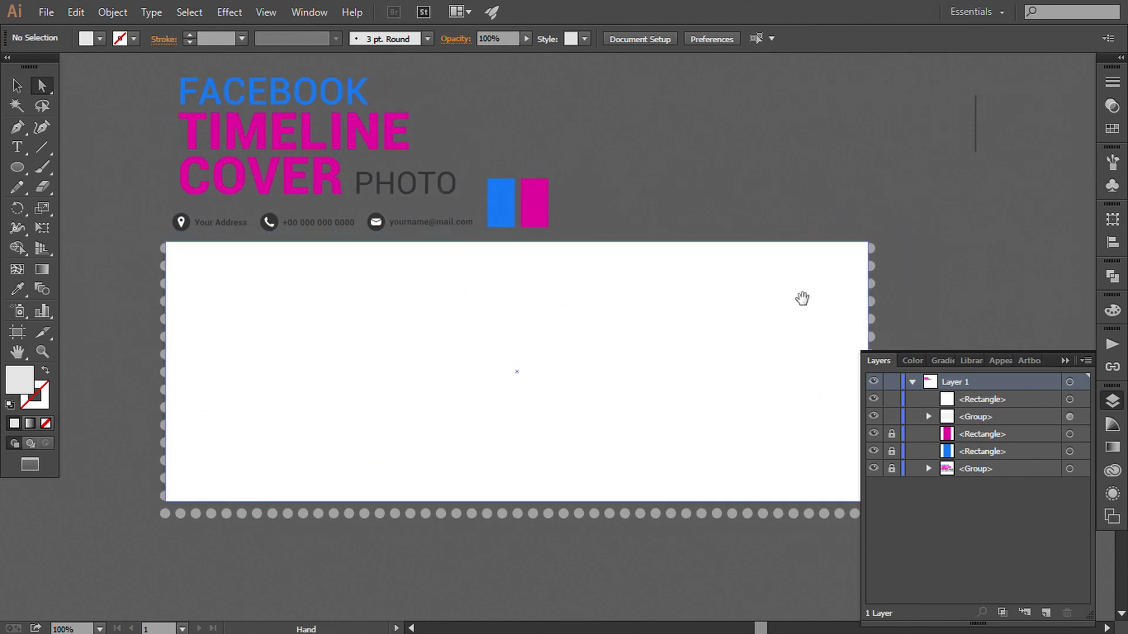
click(1069, 406)
key(ctrl+a)
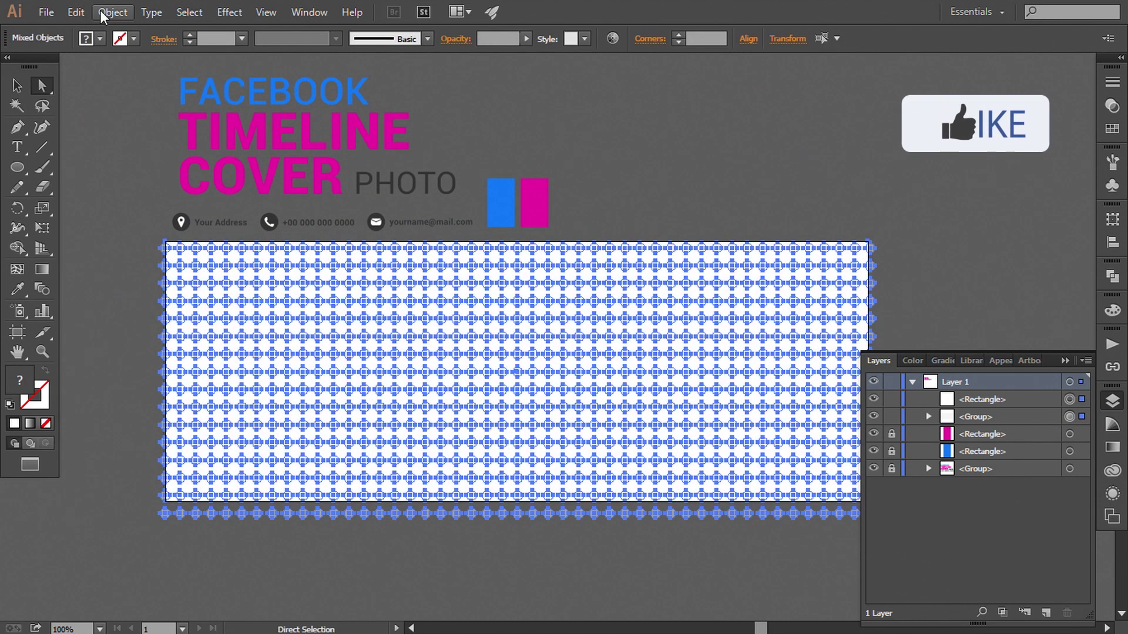
click(112, 12)
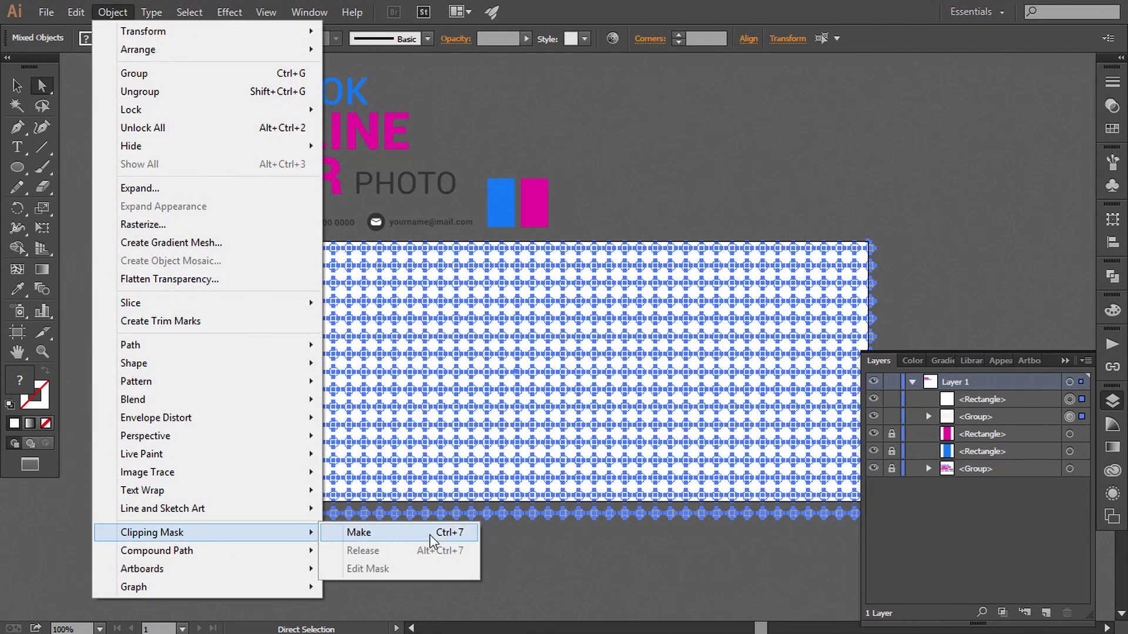
click(431, 533)
click(933, 254)
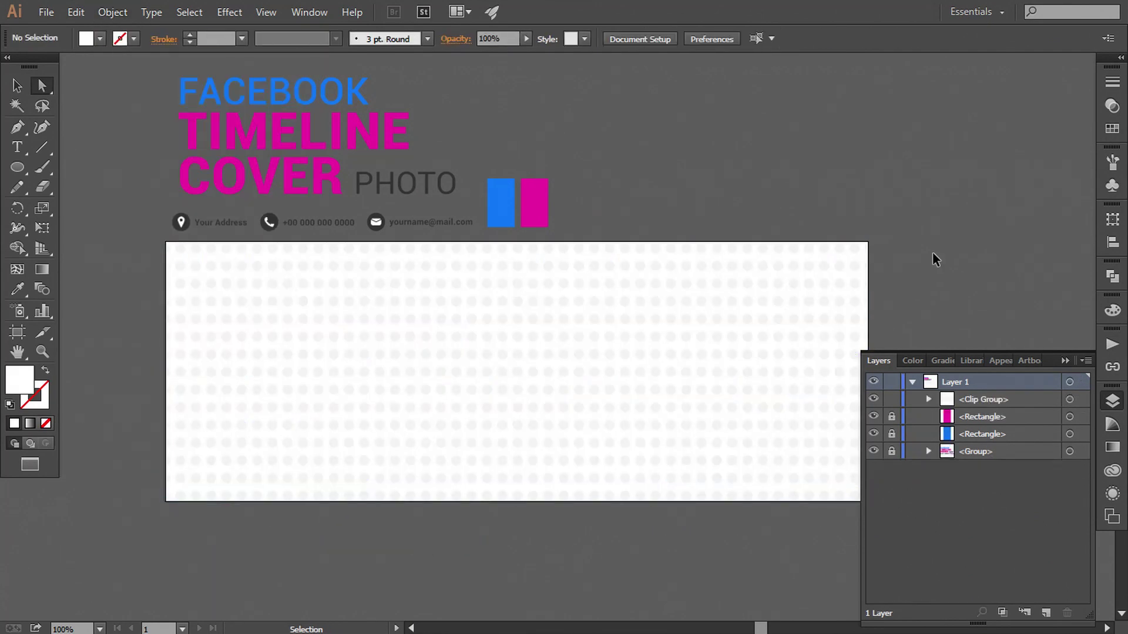
drag(916, 266, 926, 249)
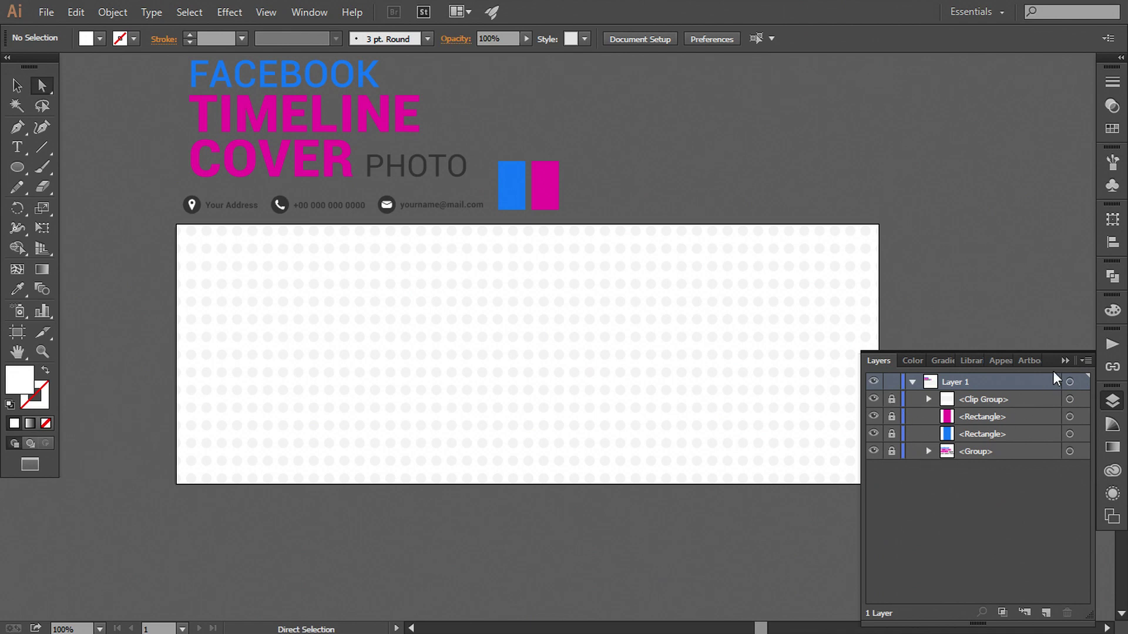
click(1064, 361)
Show rulers and set the ruler origin to the banner's top-left corner
key(space)
drag(642, 367, 658, 391)
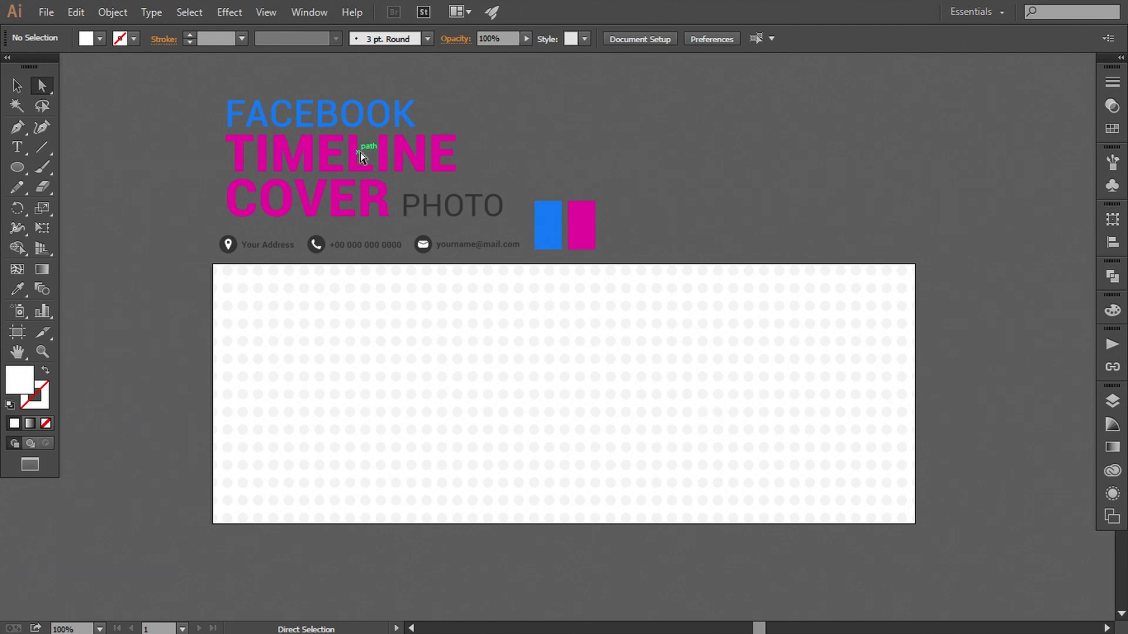
click(266, 11)
mouse_move(327, 374)
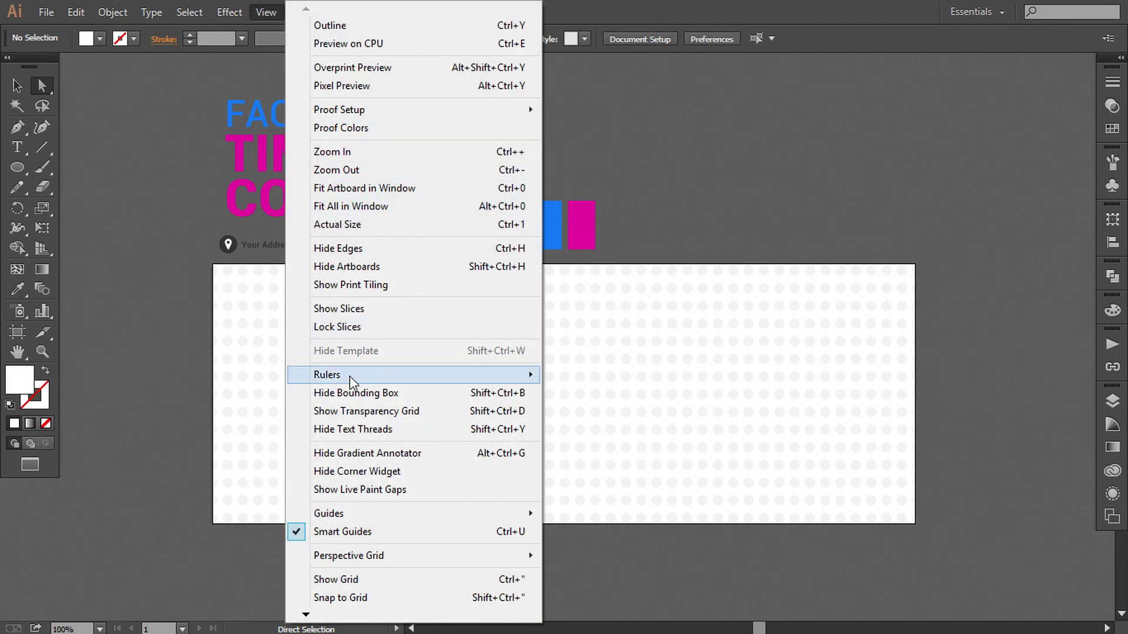
click(587, 375)
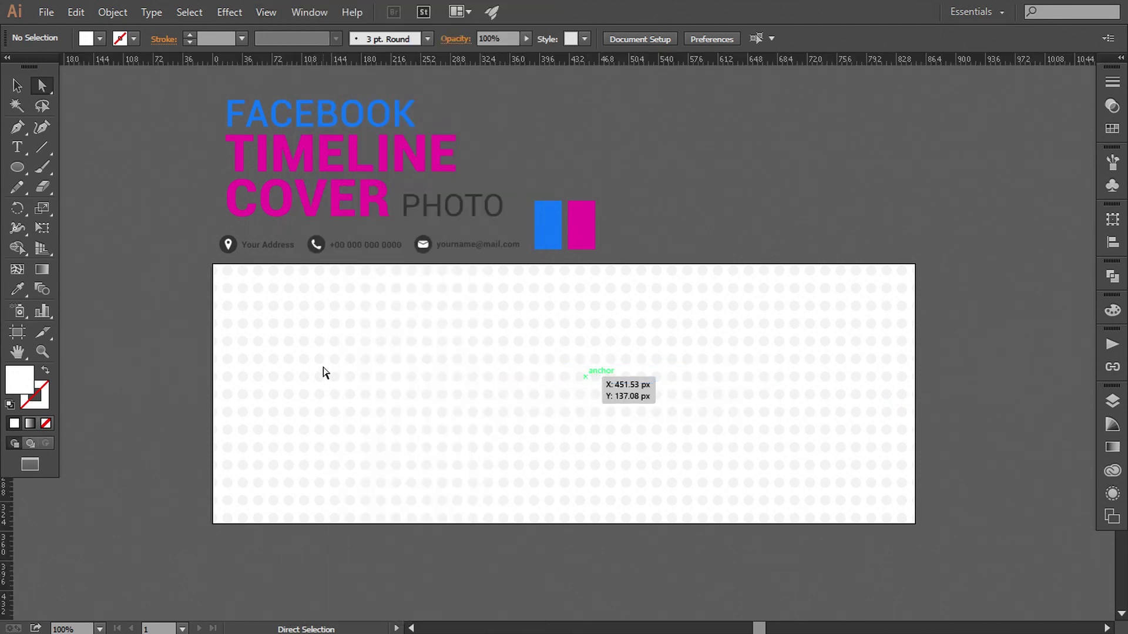
drag(30, 69, 30, 92)
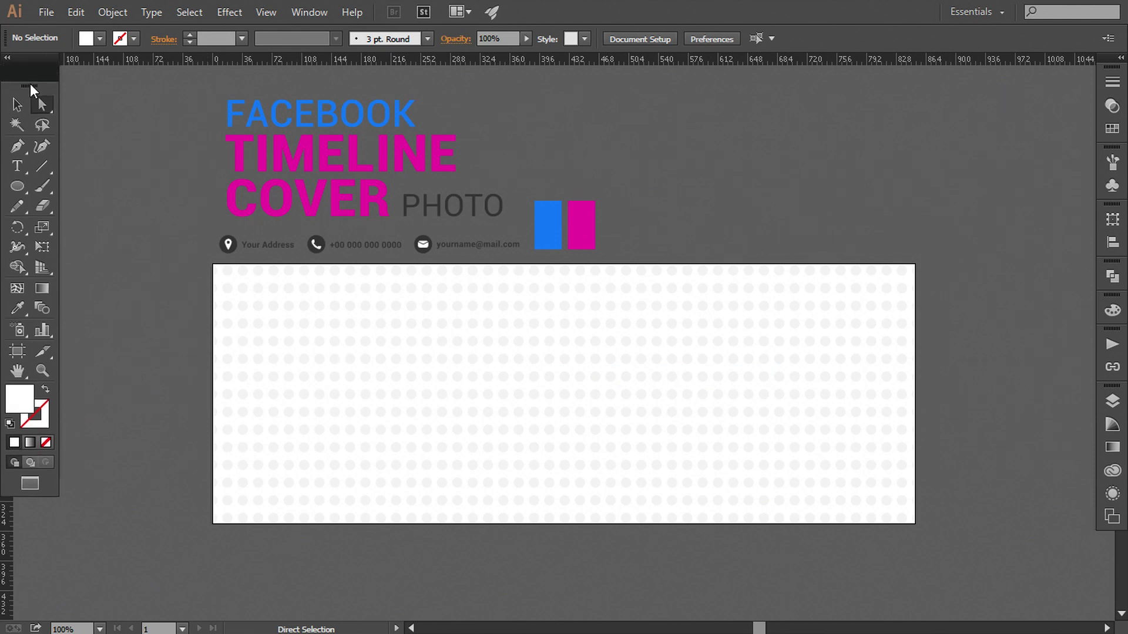
mouse_move(126, 129)
mouse_down()
mouse_move(212, 264)
mouse_move(125, 481)
mouse_up()
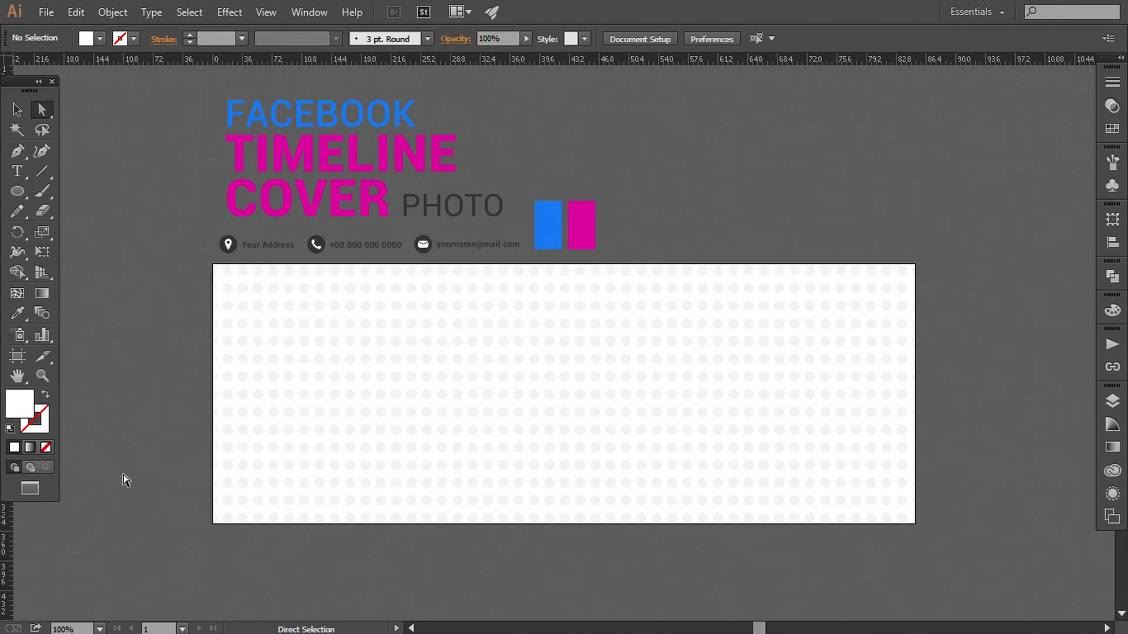
Drag a vertical guide across the banner and move it to the right
drag(8, 534, 368, 536)
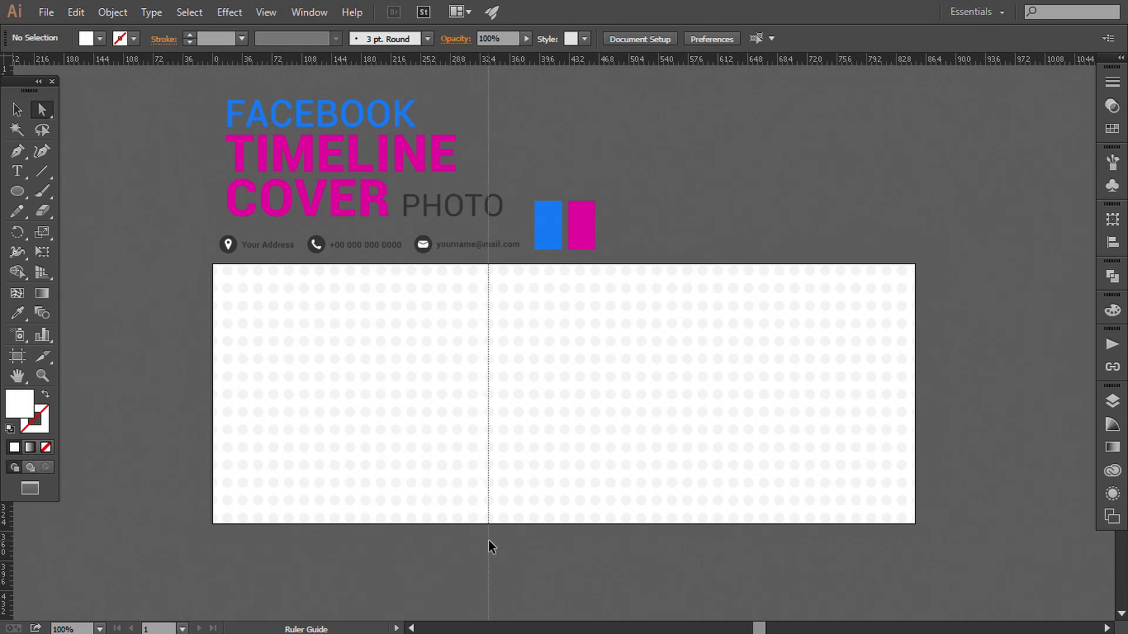
drag(369, 531, 488, 540)
key(ctrl+plus)
scroll(528, 99, up, 3)
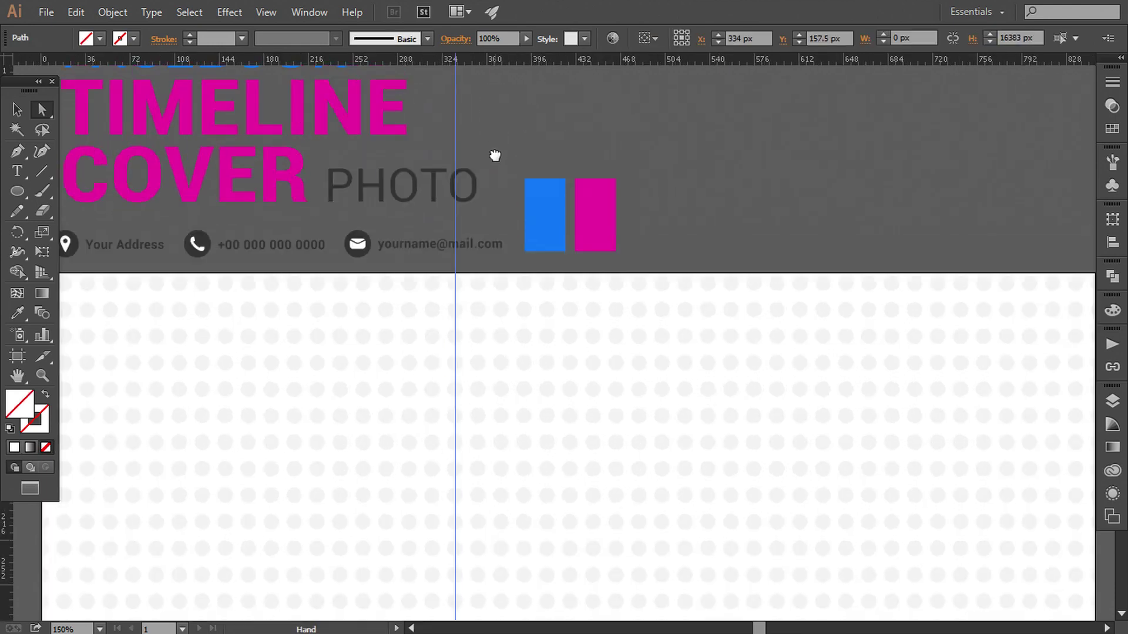
key(ctrl+plus)
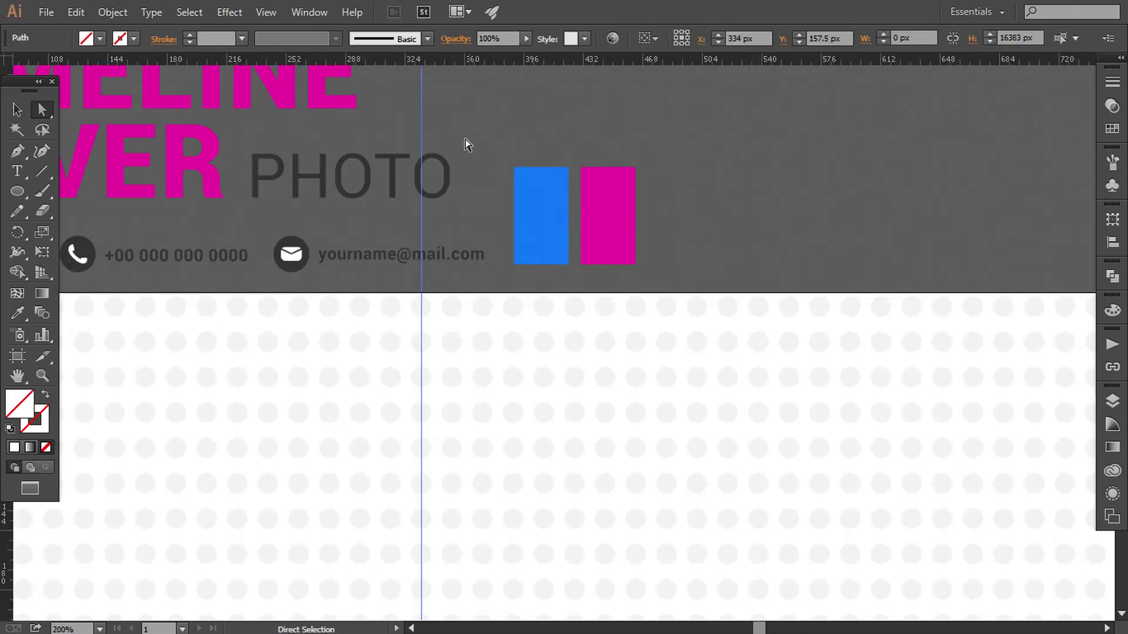
scroll(454, 139, up, 1)
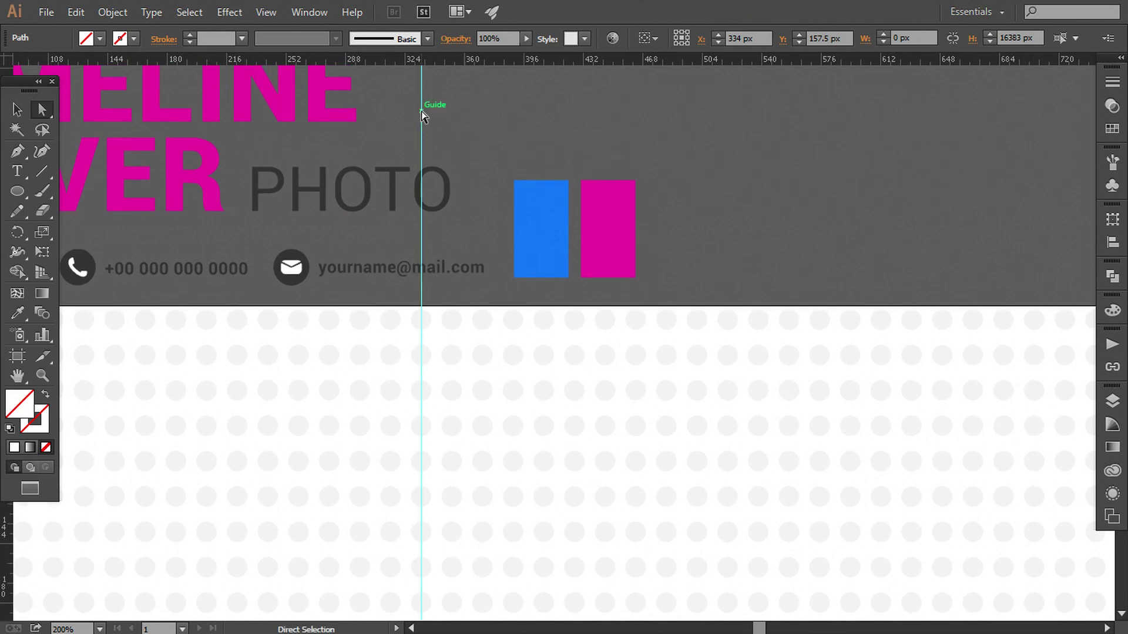
drag(422, 112, 461, 106)
Fine-tune the guide to about X 338.5 px and zoom to frame the headline and banner
key(ctrl+minus)
key(ctrl+minus)
key(ctrl+plus)
key(ctrl+minus)
key(ctrl+minus)
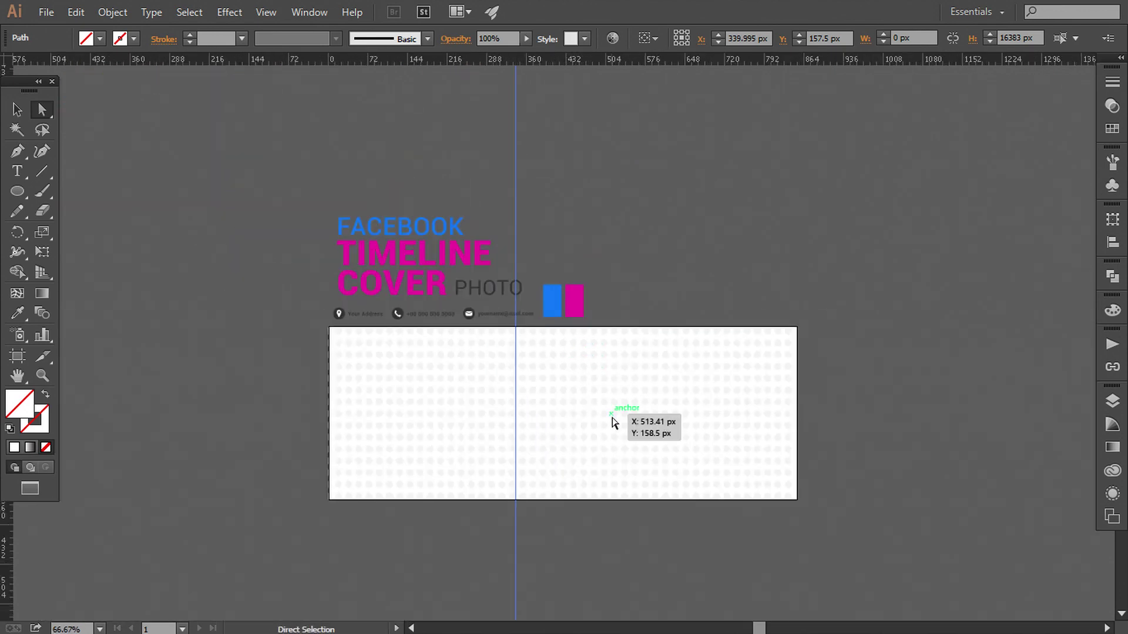
key(ctrl+plus)
drag(616, 433, 589, 400)
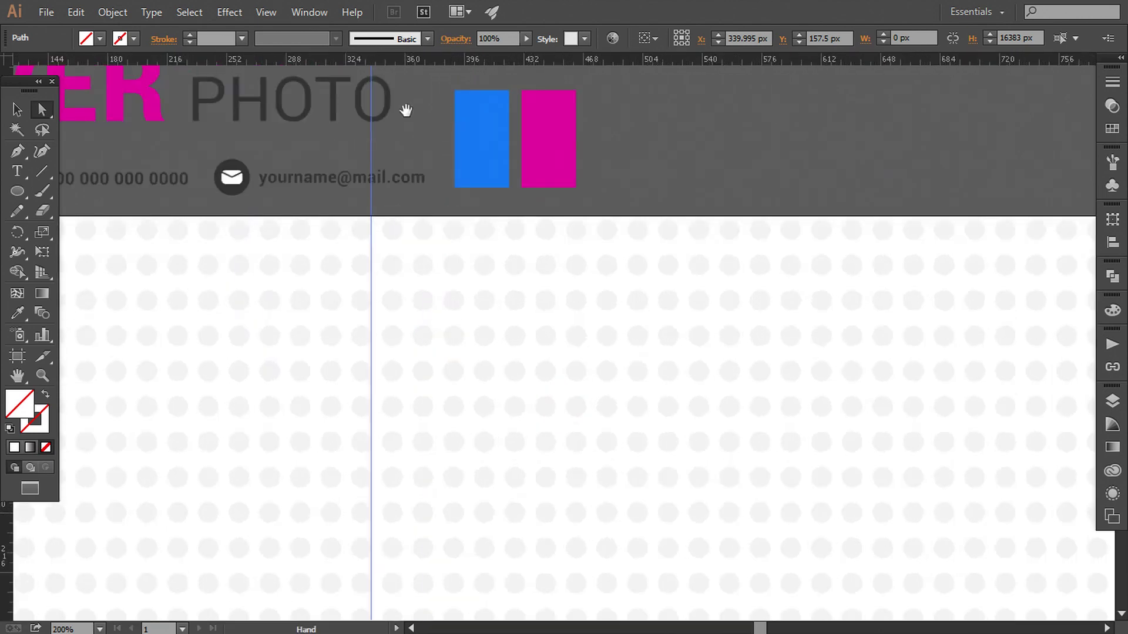
scroll(435, 160, up, 5)
scroll(435, 161, left, 2)
drag(435, 164, 433, 165)
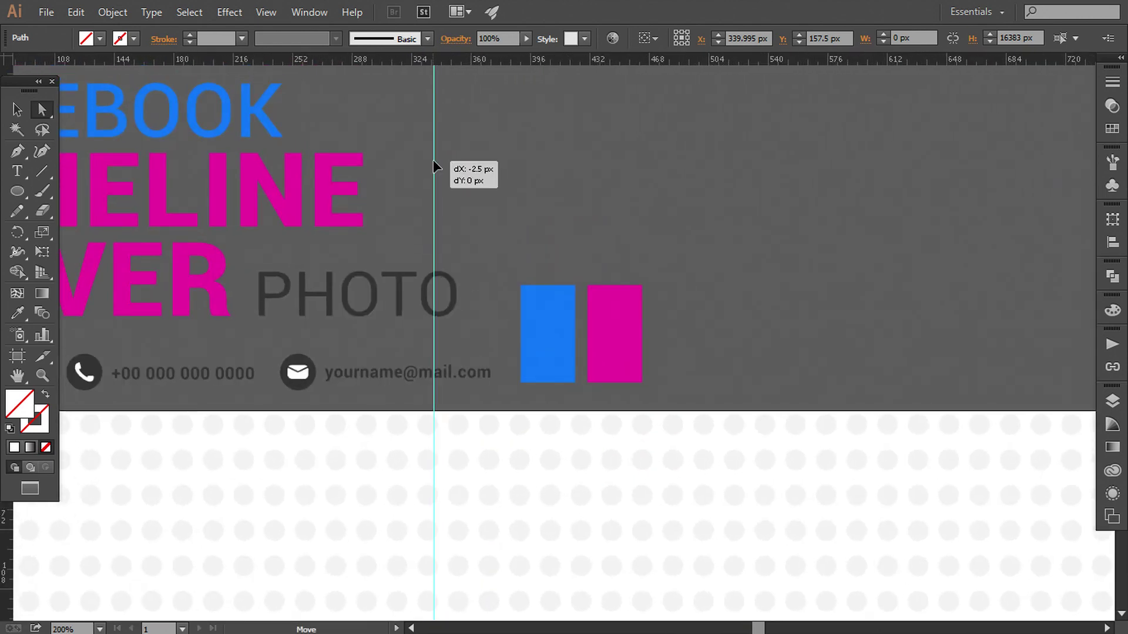
key(ctrl+minus)
key(ctrl+minus)
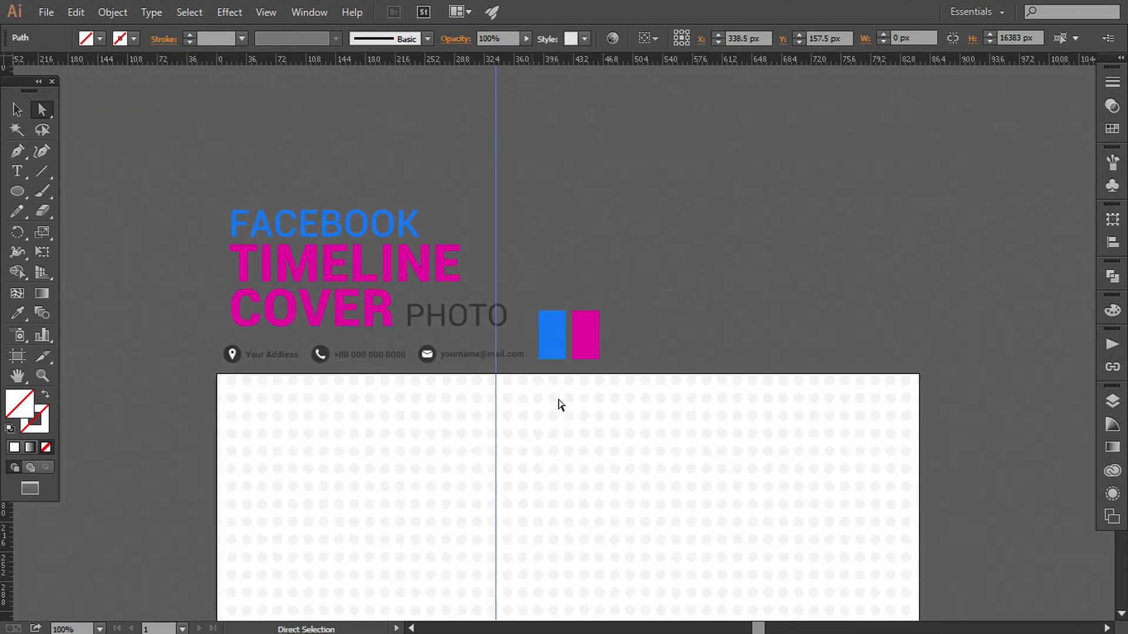
scroll(603, 486, down, 3)
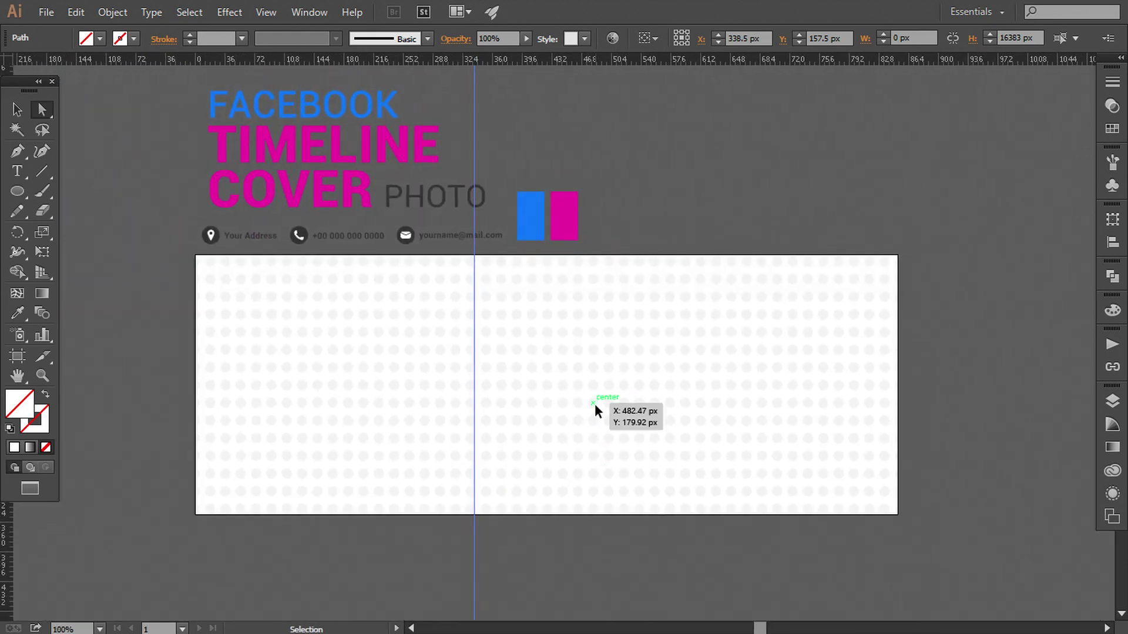
key(ctrl+plus)
Draw a 40 px bar from the guide to the right edge, colored like the blue square
click(17, 151)
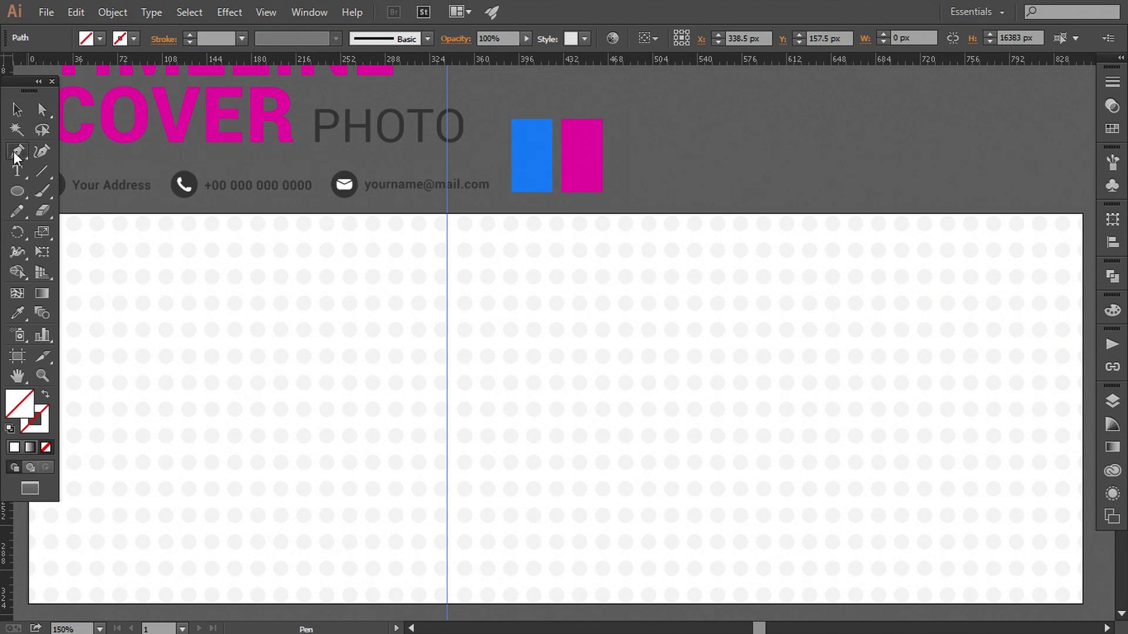
scroll(450, 333, right, 4)
scroll(442, 332, right, 1)
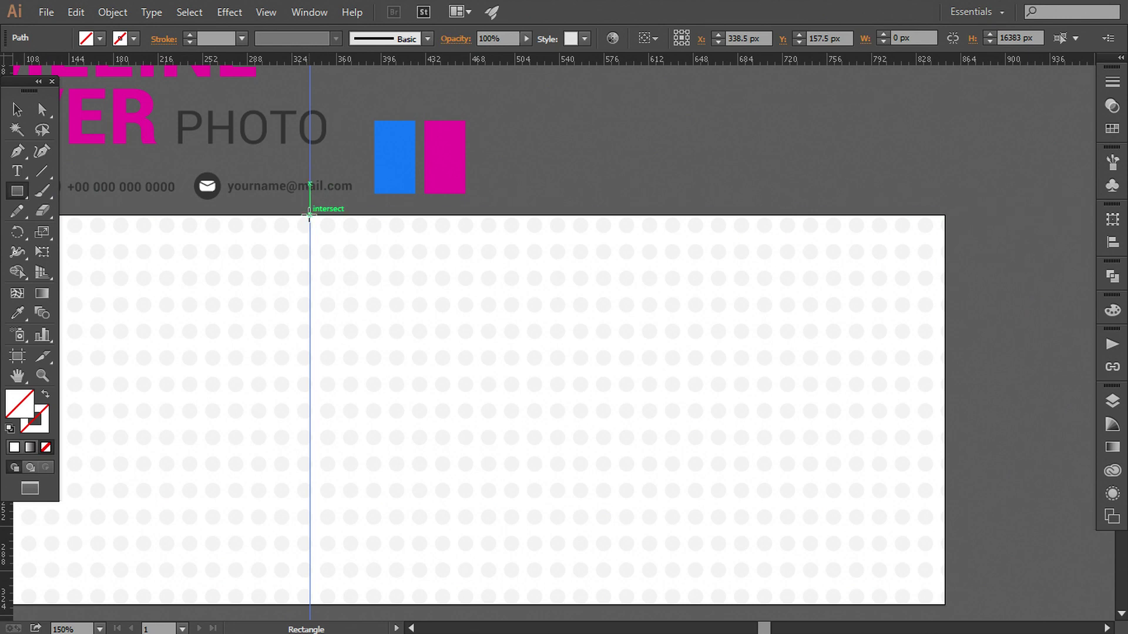
drag(310, 215, 945, 262)
click(18, 313)
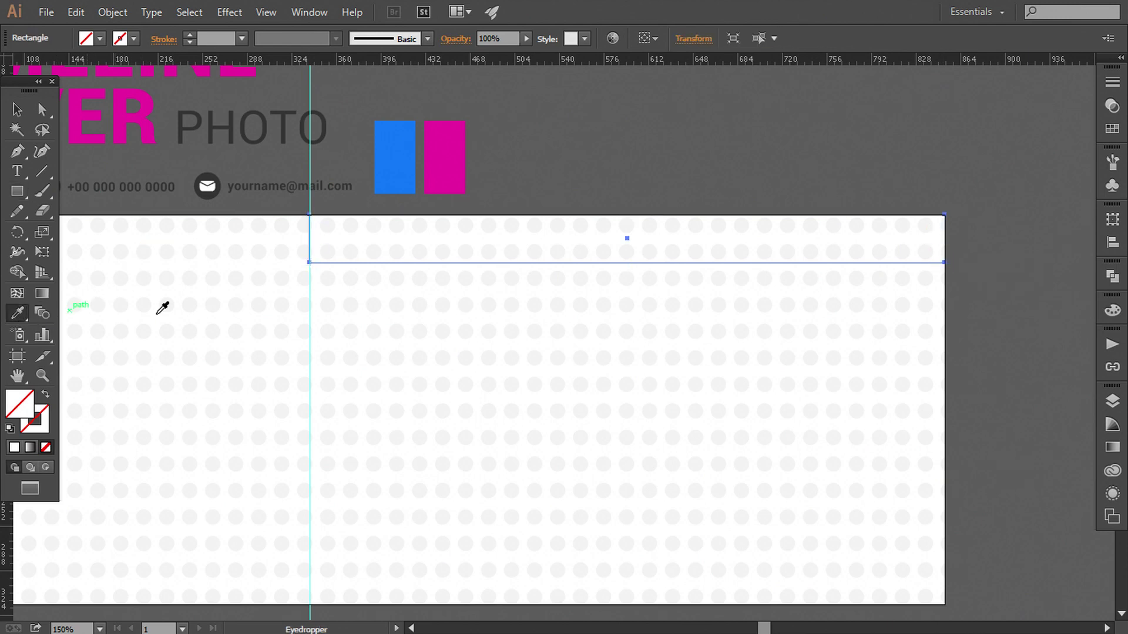
click(385, 167)
Move the bar's bottom-left anchor to the right to slant its left end
click(38, 112)
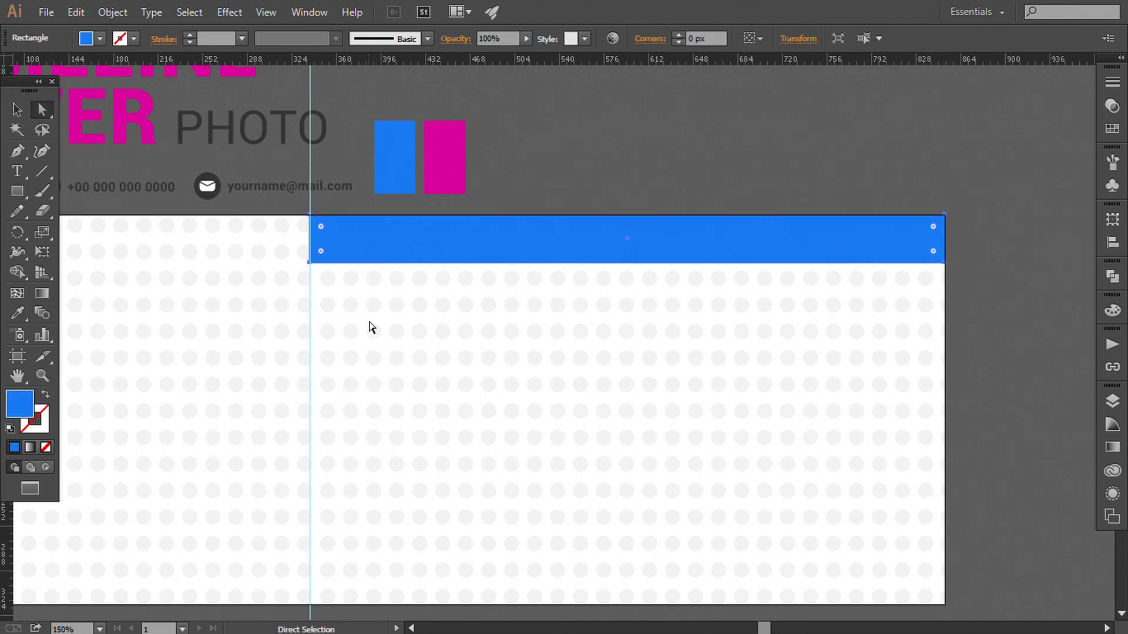
click(309, 263)
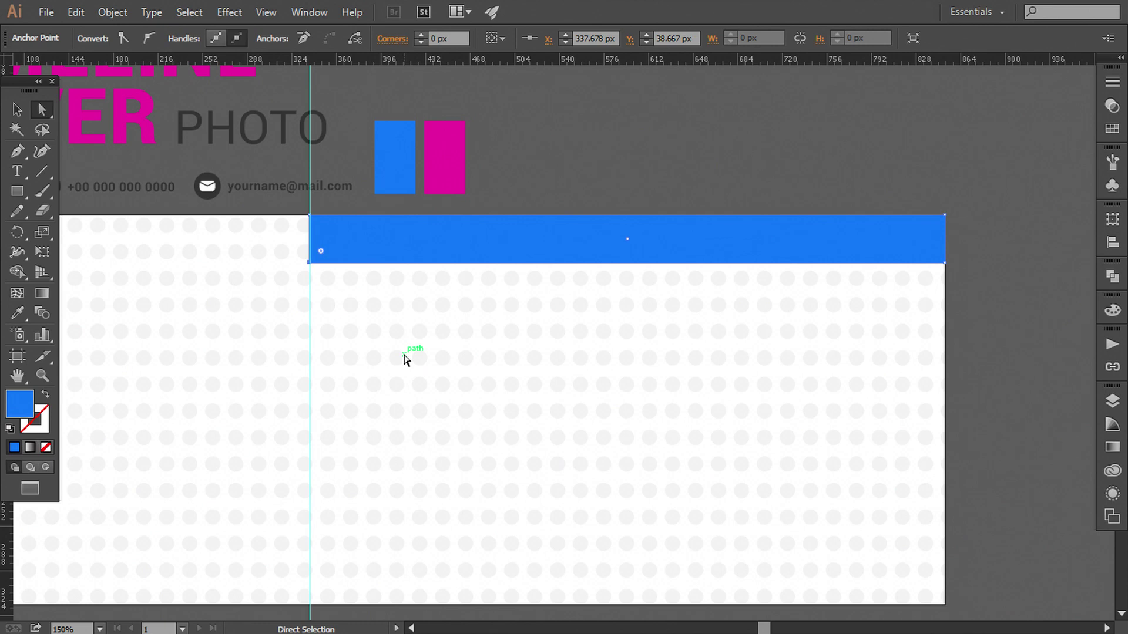
drag(404, 356, 404, 358)
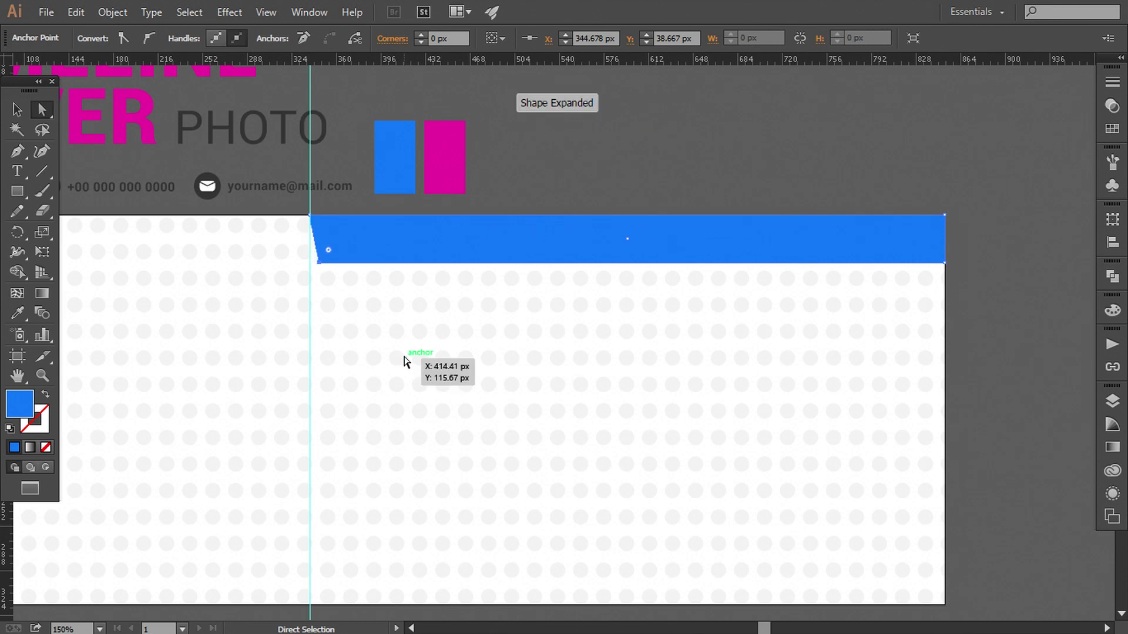
key(Right)
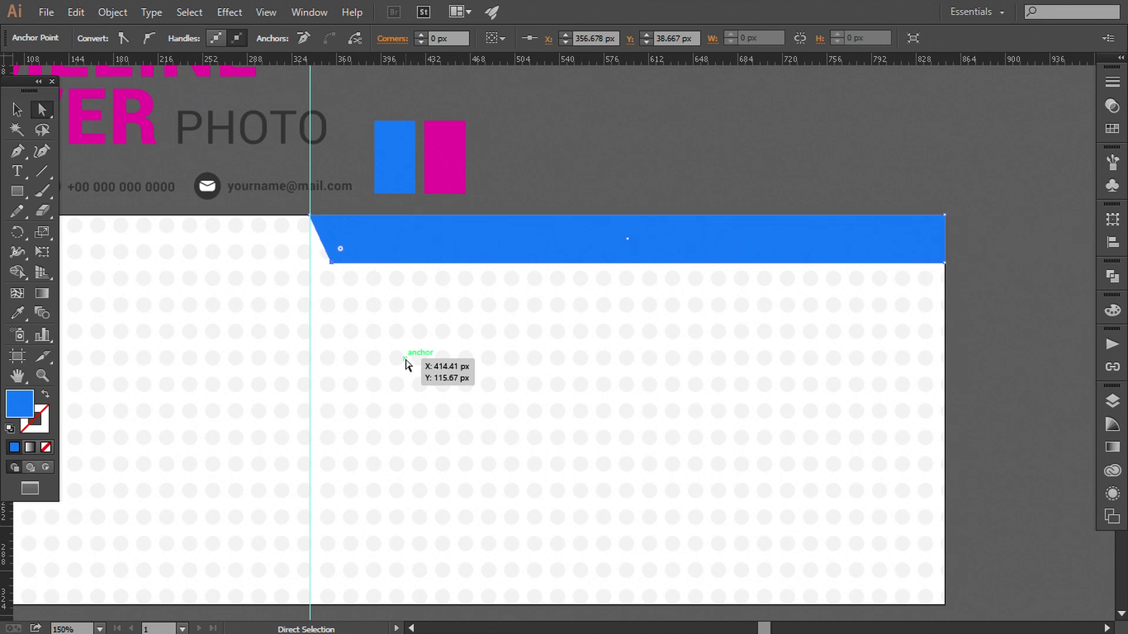
click(17, 109)
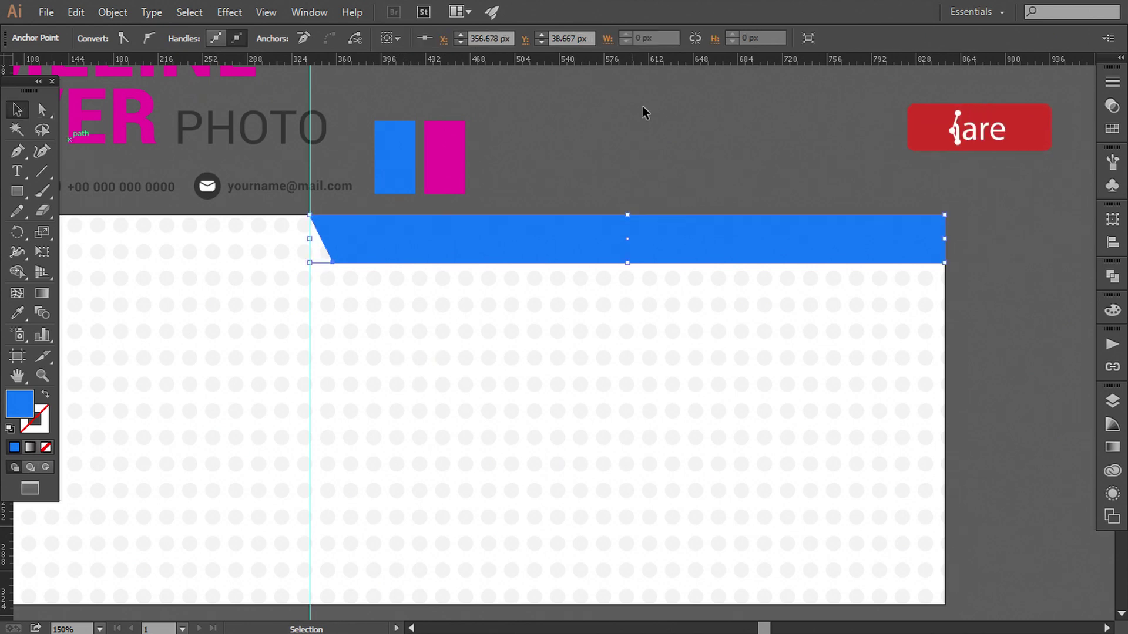
click(645, 107)
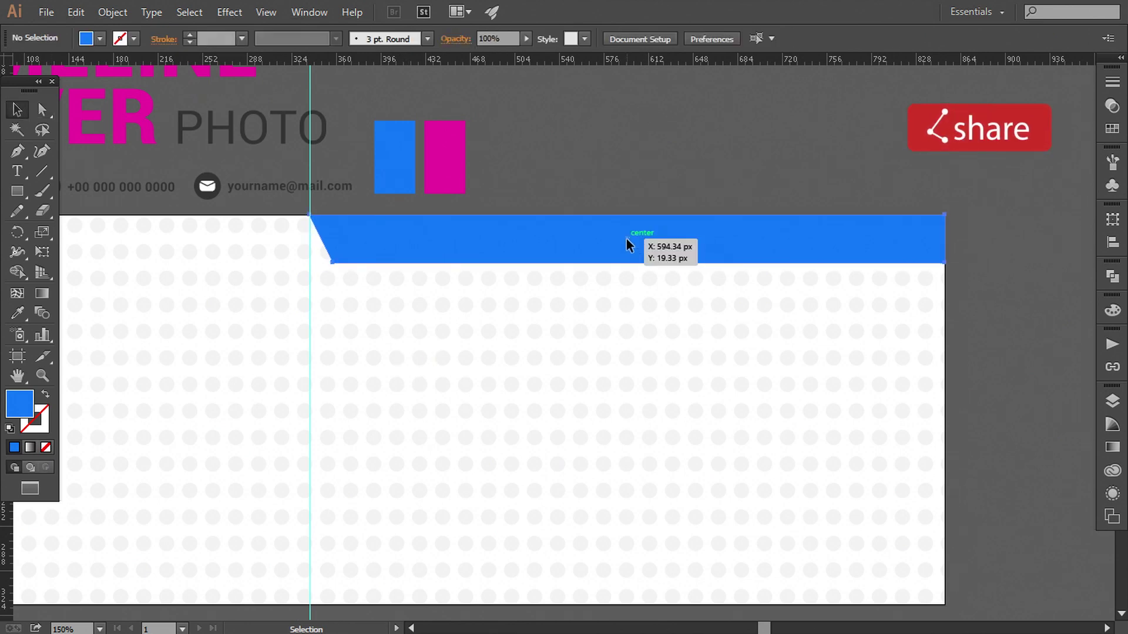
Copy the blue bar just below itself and set the copy to 55% opacity
drag(626, 238, 626, 262)
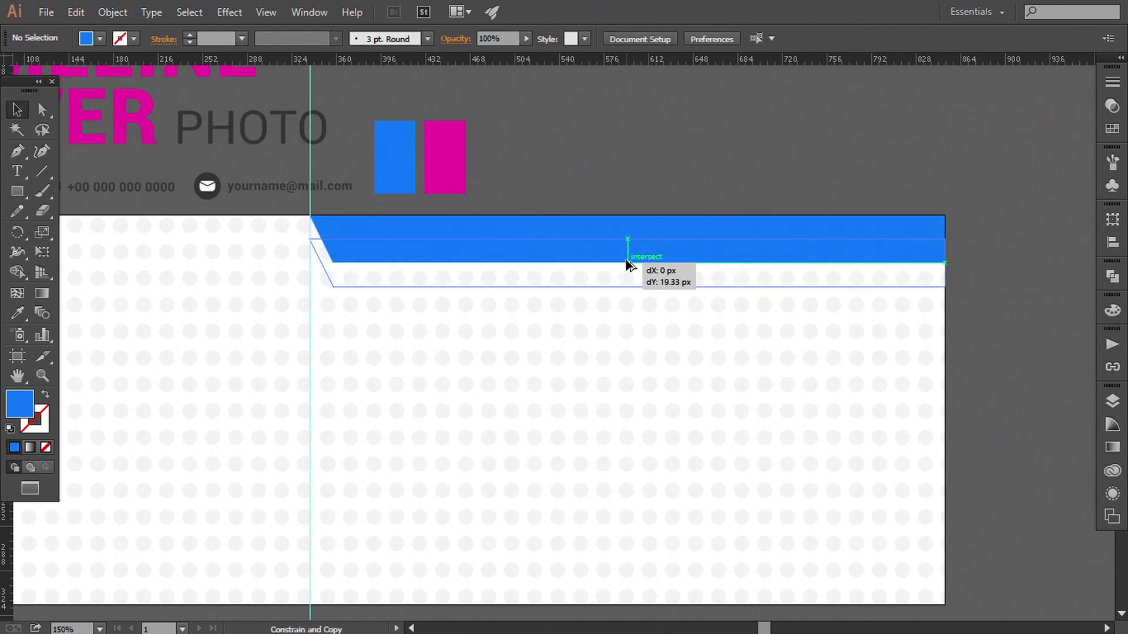
drag(628, 263, 626, 263)
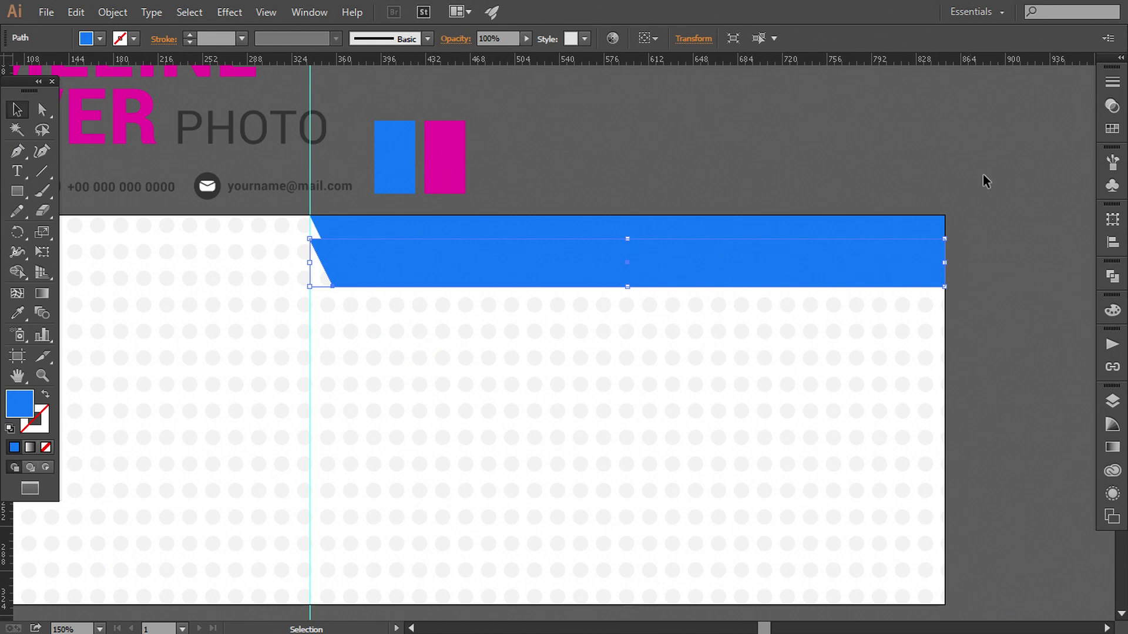
click(1112, 105)
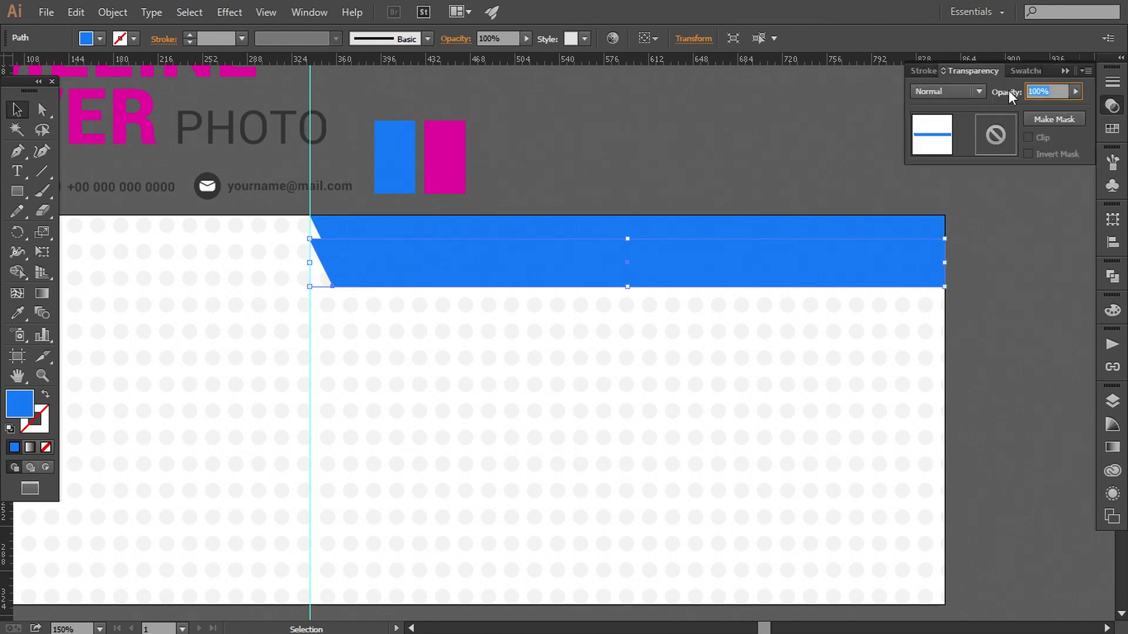
text(55)
key(Return)
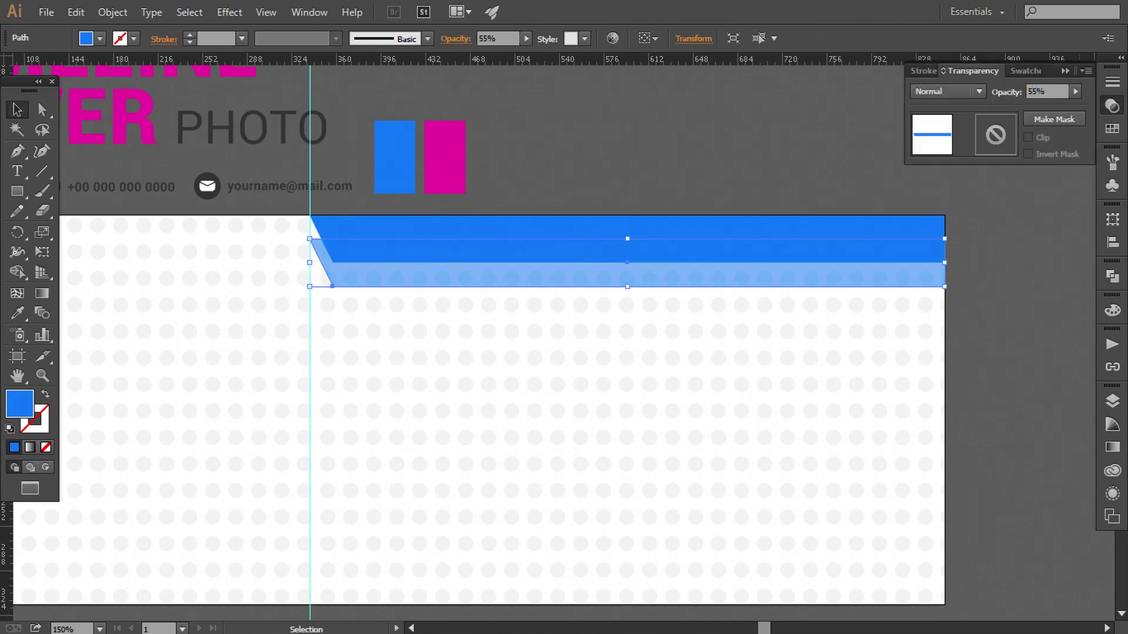
Copy the bar again lower at 70% opacity, then view the whole banner
drag(812, 281, 814, 314)
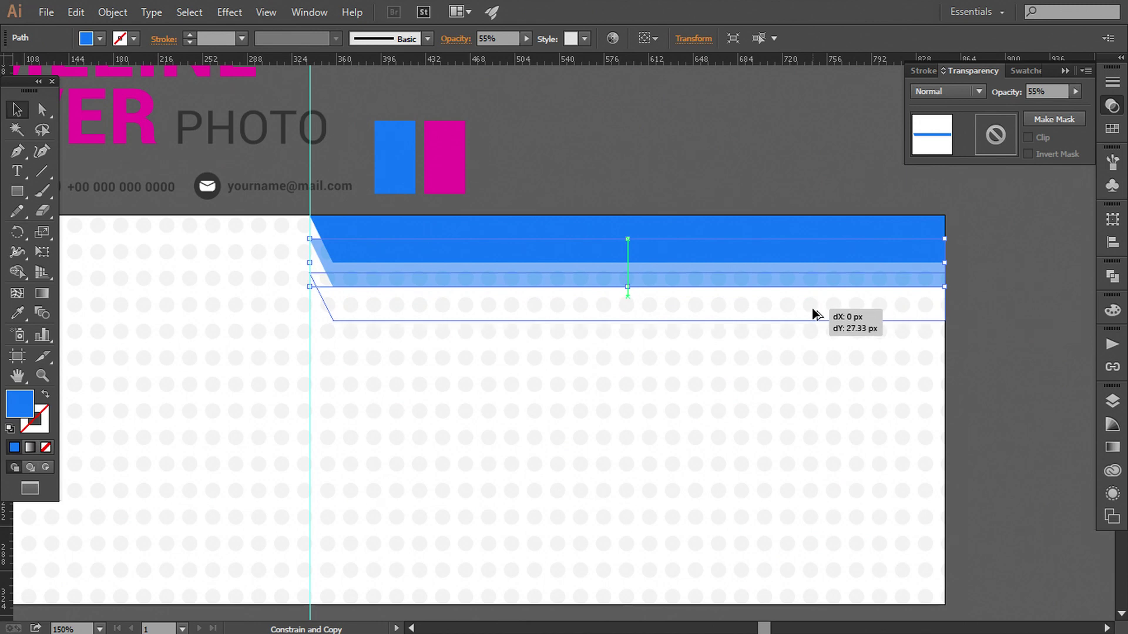
drag(814, 314, 813, 312)
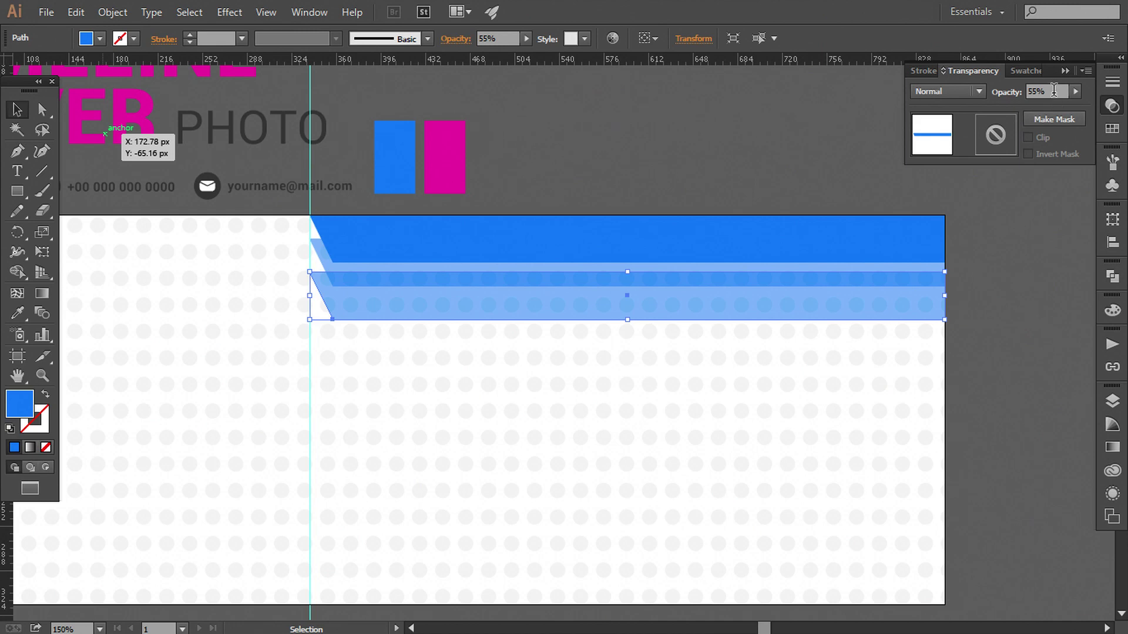
text(70)
key(Return)
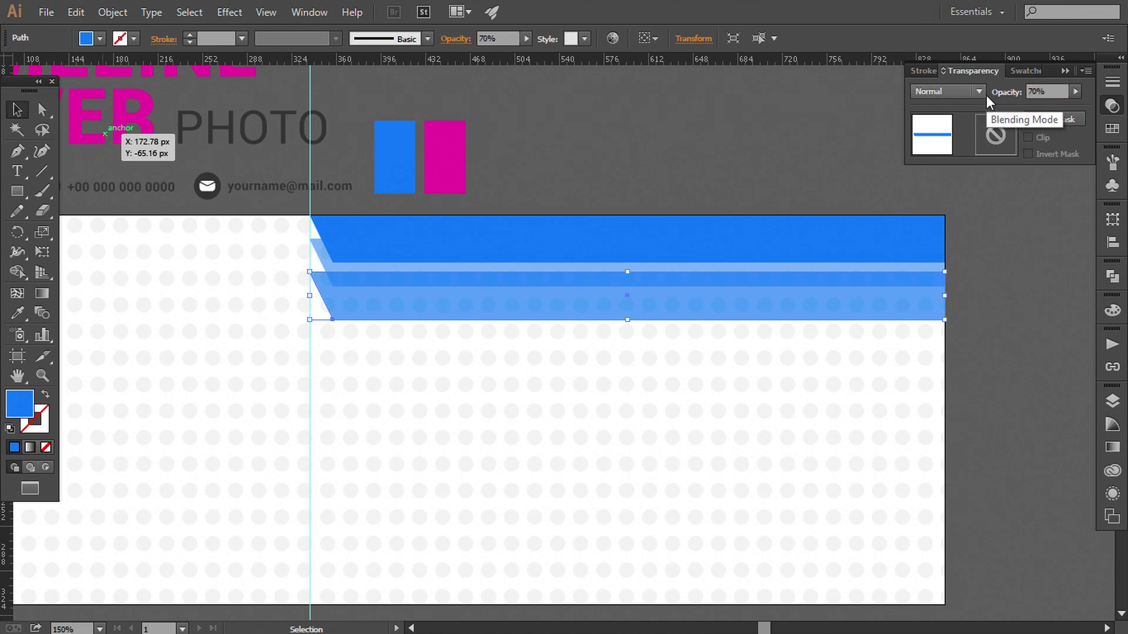
click(985, 341)
key(ctrl+1)
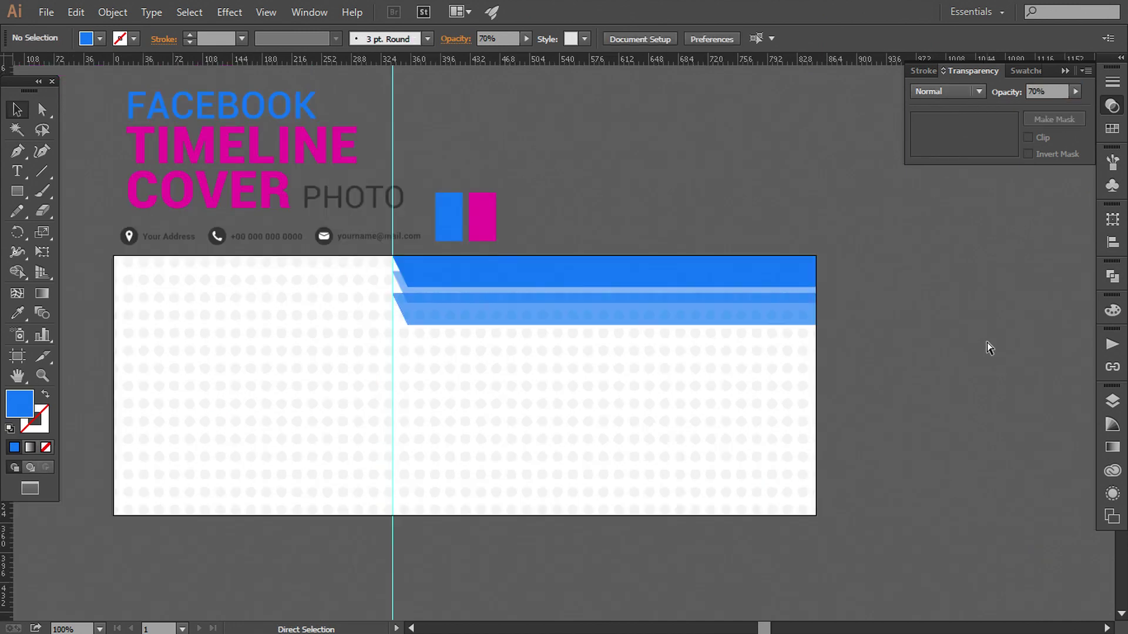
drag(699, 406, 719, 407)
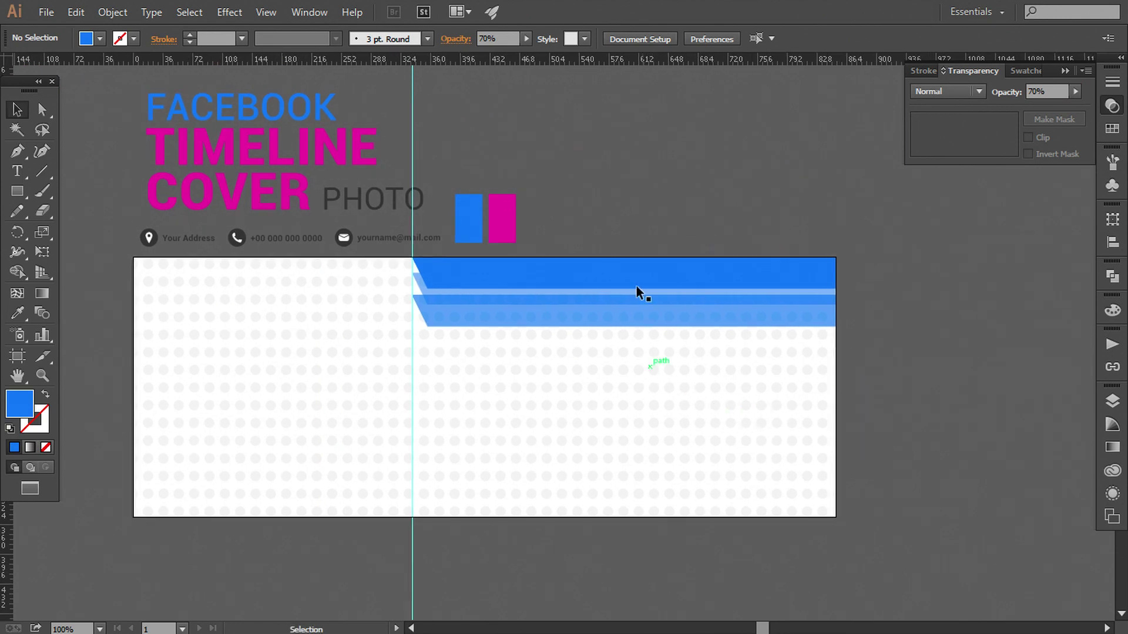
Group the three blue bands and drag a copy to the banner's lower left
click(626, 270)
shift+click(482, 259)
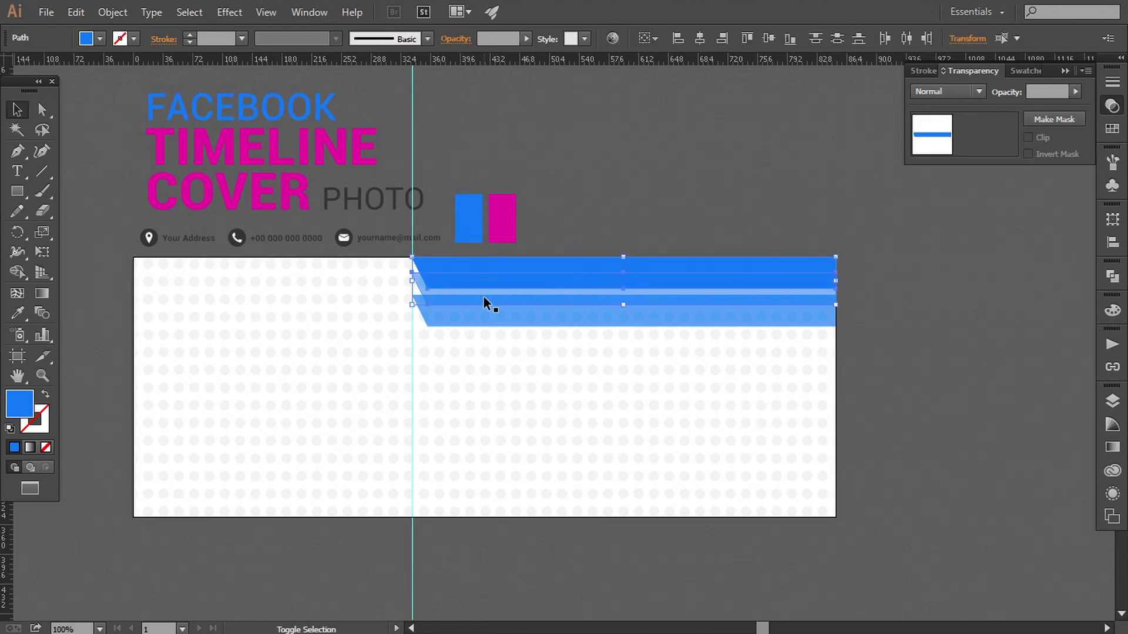
shift+click(484, 317)
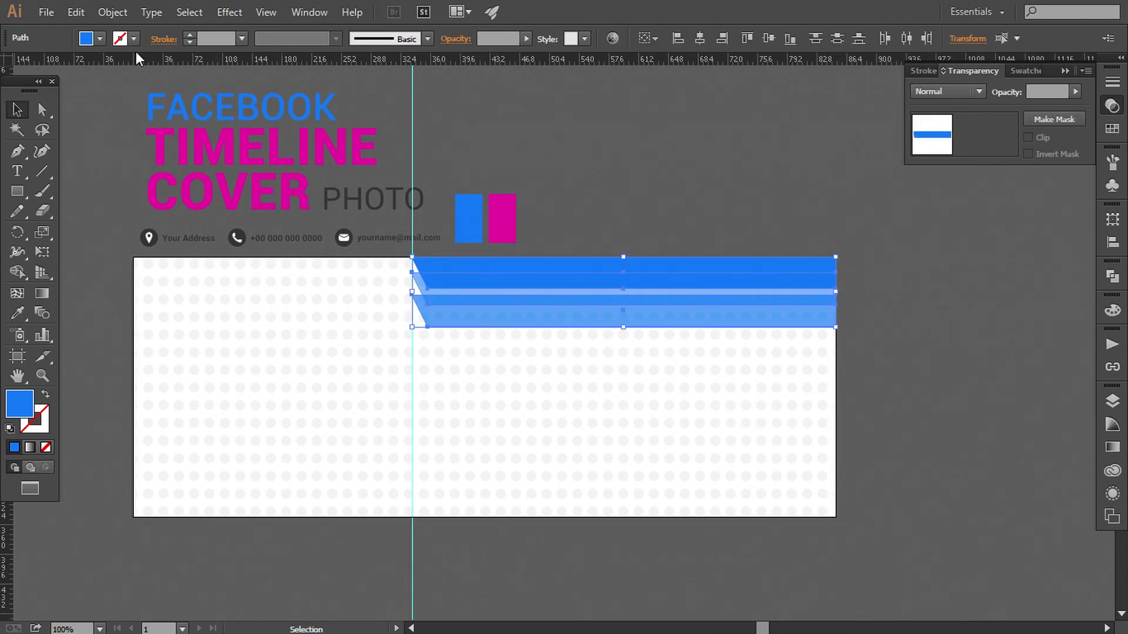
click(110, 15)
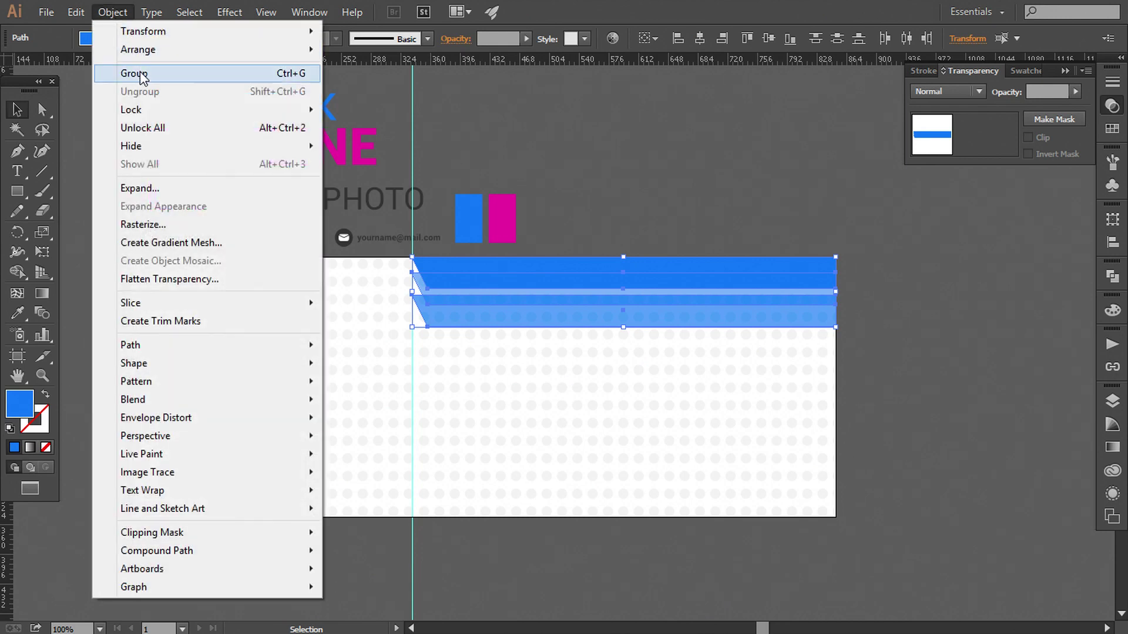
click(135, 73)
drag(557, 303, 376, 478)
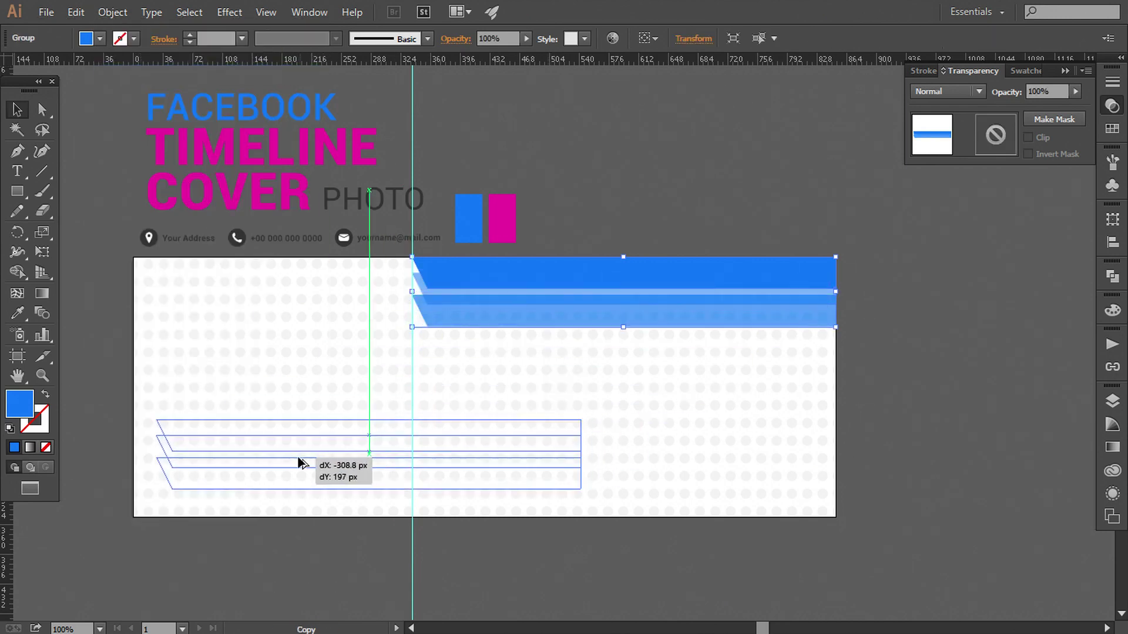
Reflect the copied bands horizontally, left to right
click(109, 13)
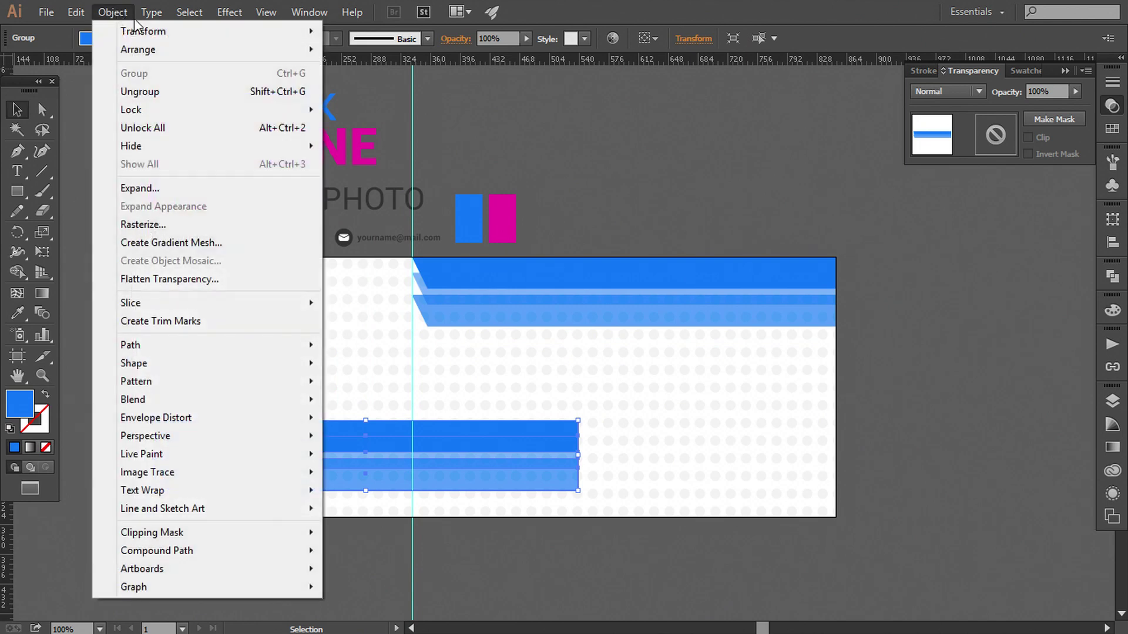
click(107, 14)
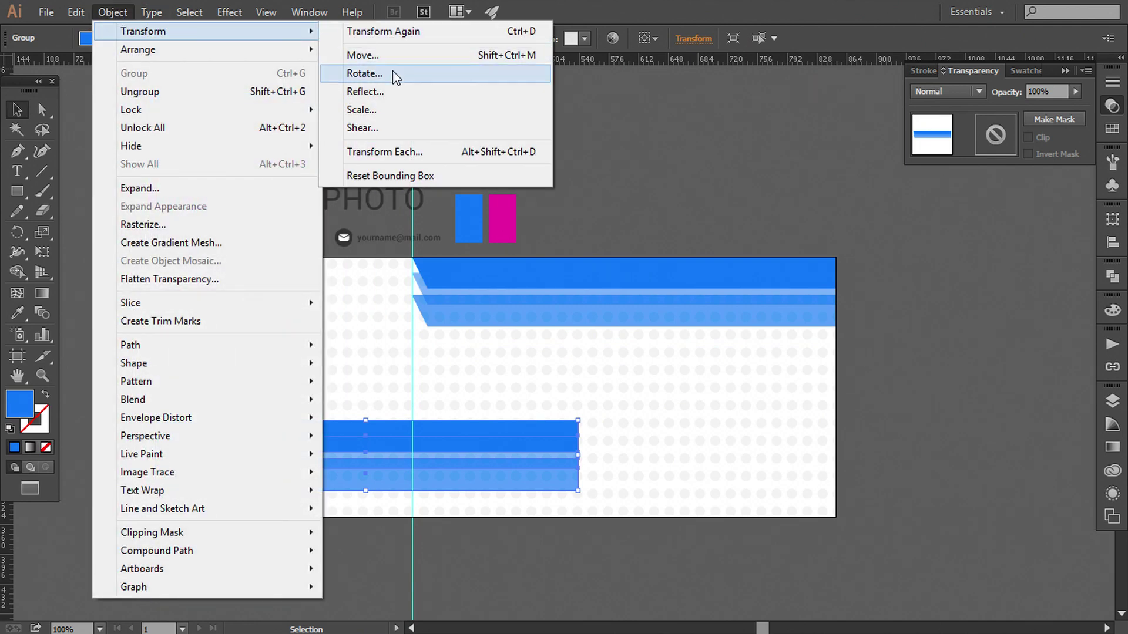
click(385, 93)
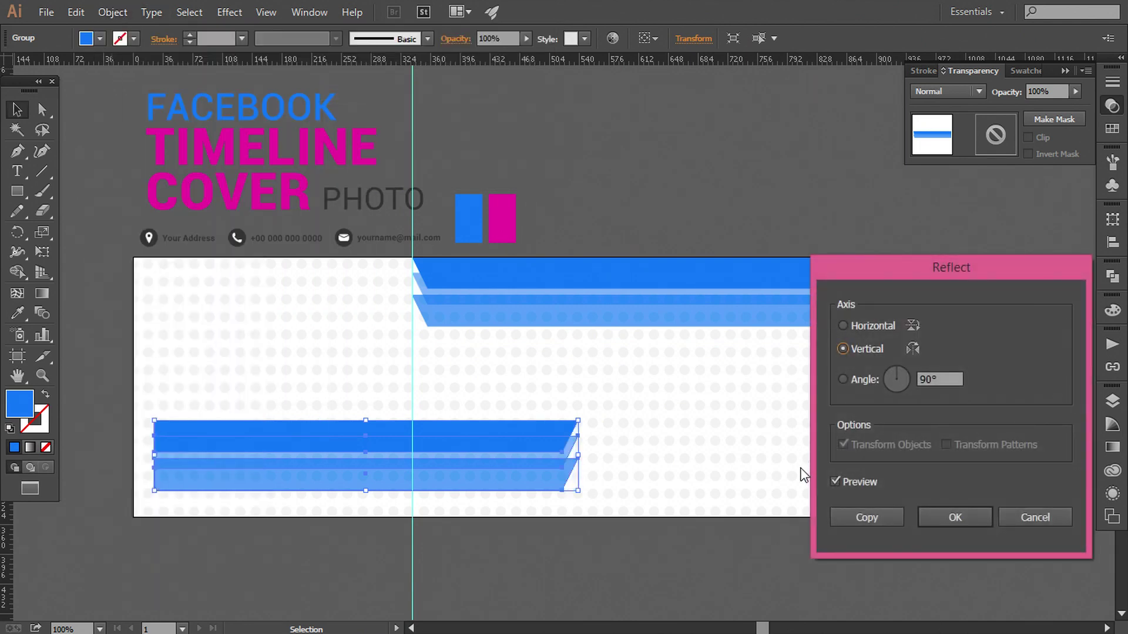
click(941, 519)
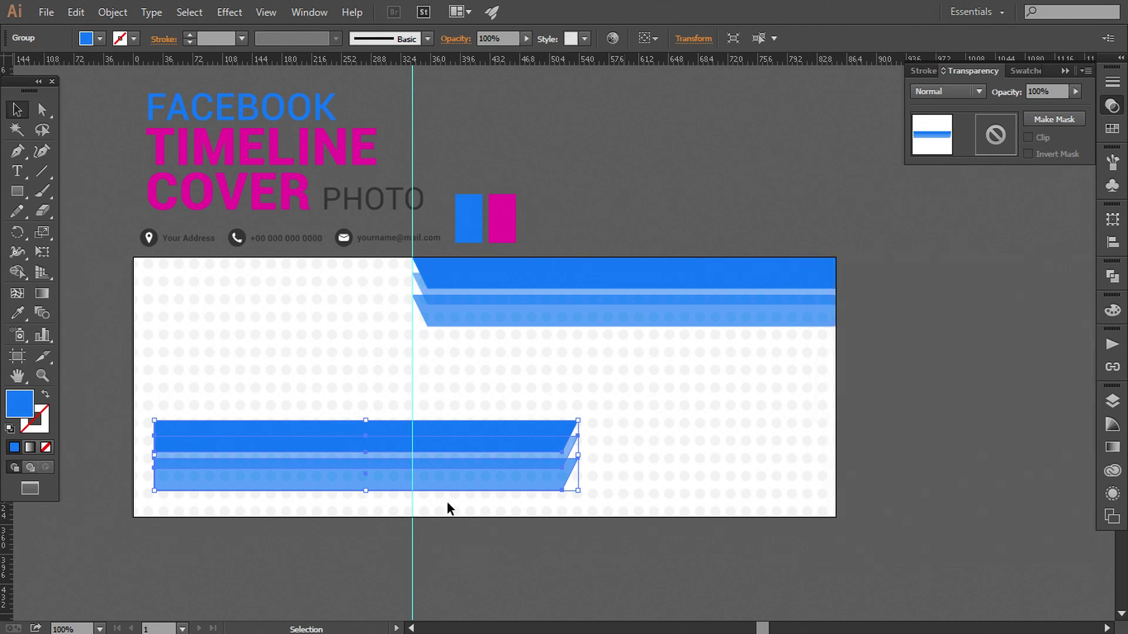
Snap the mirrored bands flush with the artboard's left and bottom edges
drag(292, 441, 272, 442)
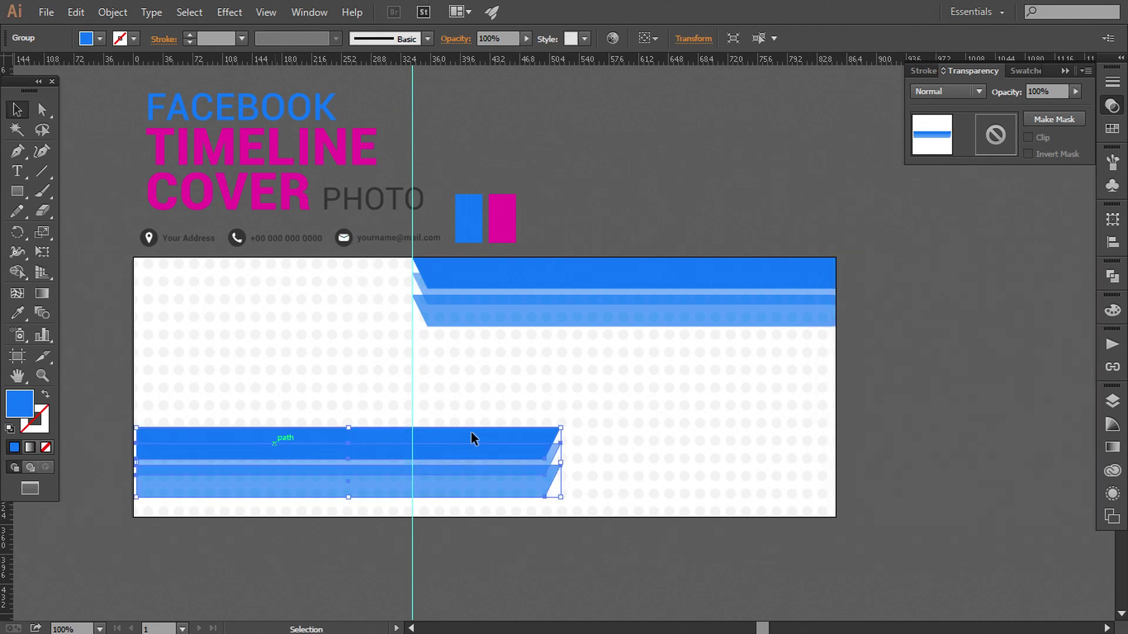
scroll(484, 382, up, 2)
scroll(484, 382, up, 1)
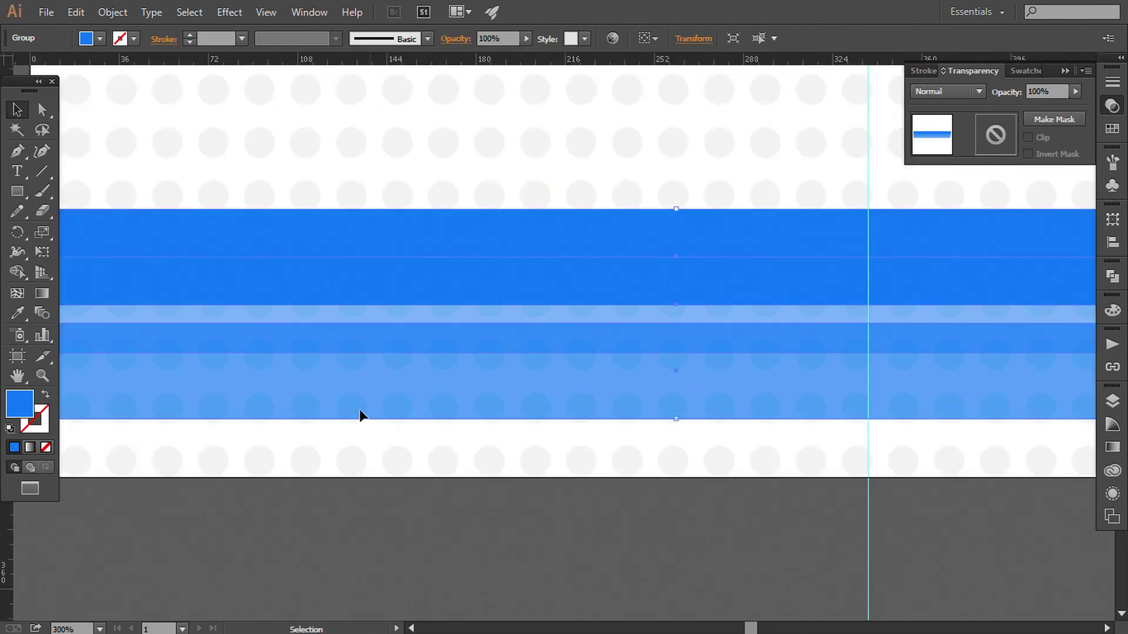
mouse_move(360, 416)
mouse_down()
mouse_move(587, 397)
mouse_move(547, 375)
mouse_move(542, 445)
mouse_up()
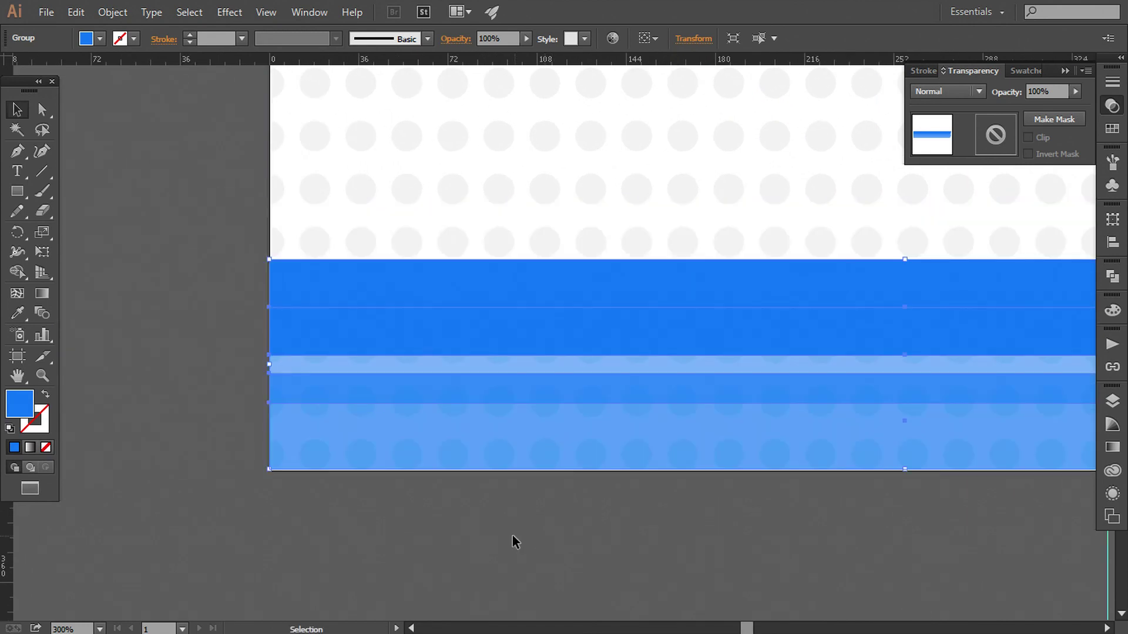
key(ctrl+equal)
key(ctrl+equal)
drag(331, 534, 683, 406)
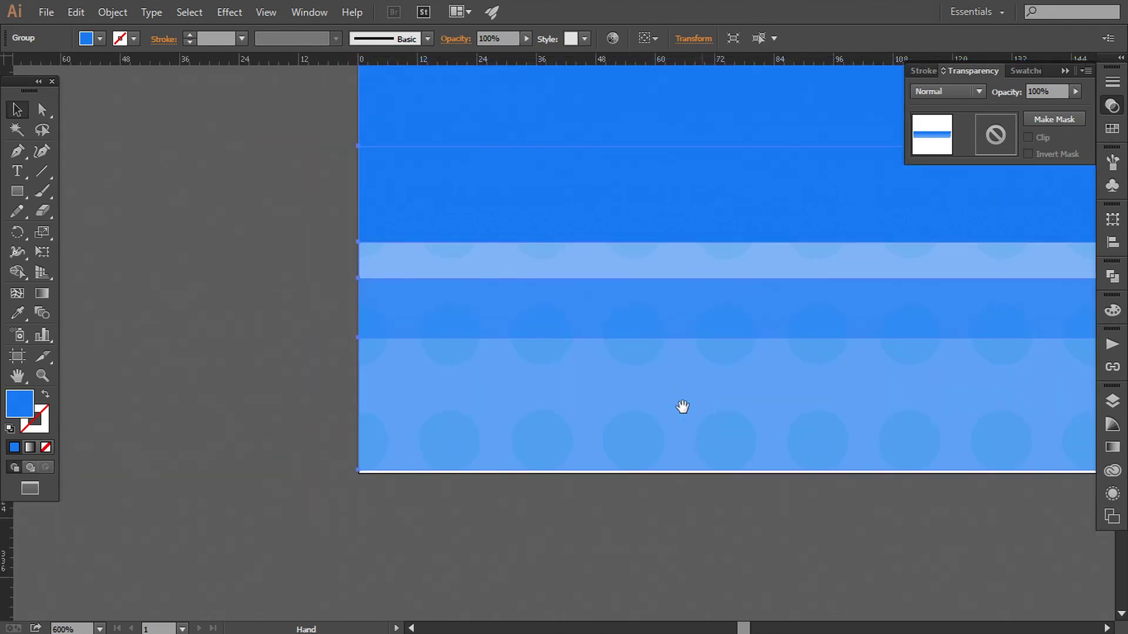
drag(567, 401, 567, 405)
click(583, 539)
Zoom back out so the whole cover and title are in view
key(ctrl+minus)
key(ctrl+minus)
key(ctrl+minus)
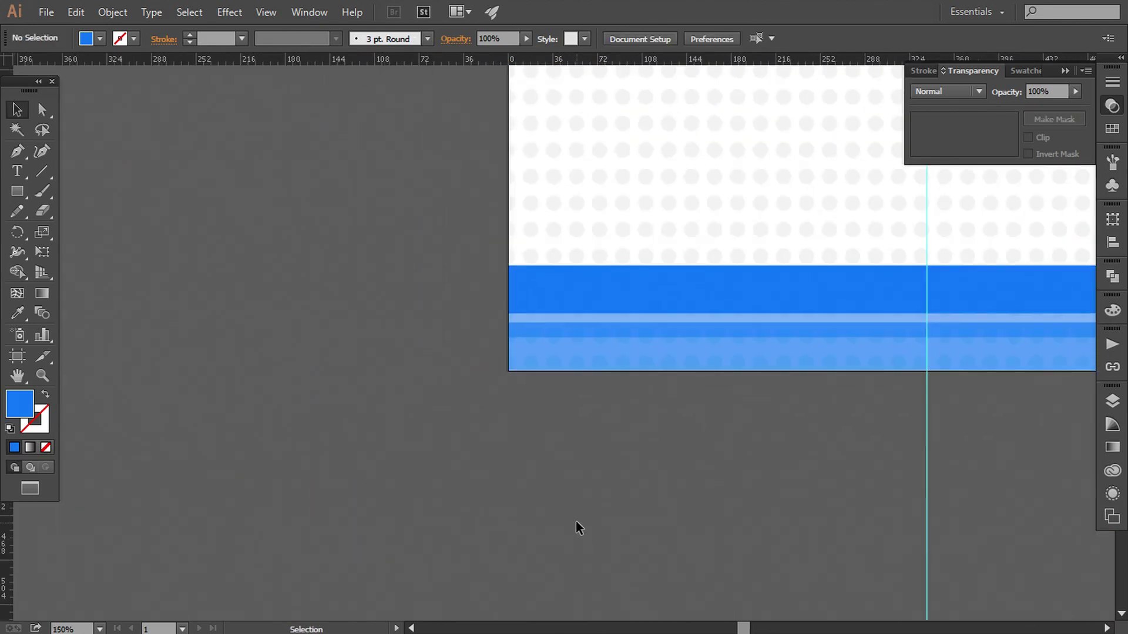
key(ctrl+minus)
drag(565, 465, 437, 498)
key(ctrl+minus)
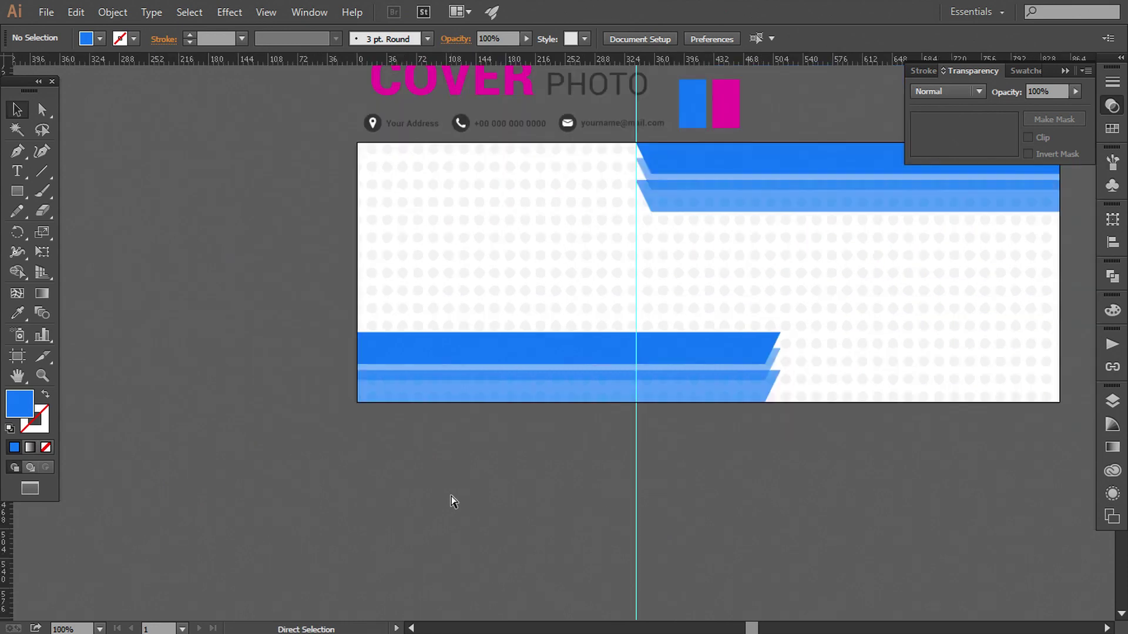
drag(561, 398, 428, 493)
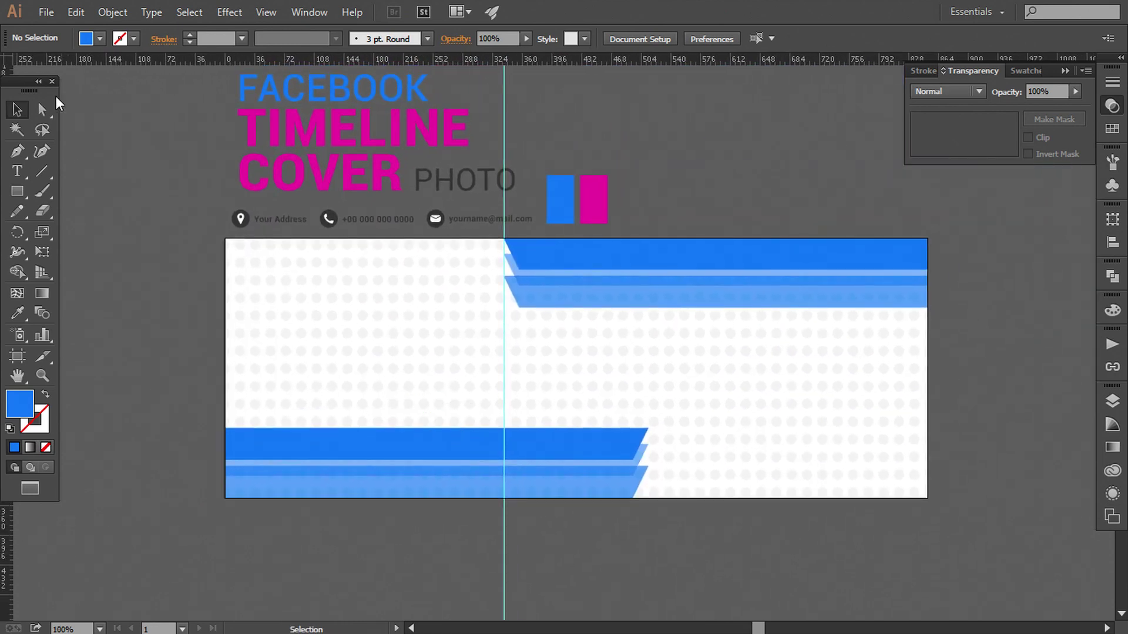
Eyedrop the title's magenta onto the top stripe of the lower band
click(41, 109)
click(348, 442)
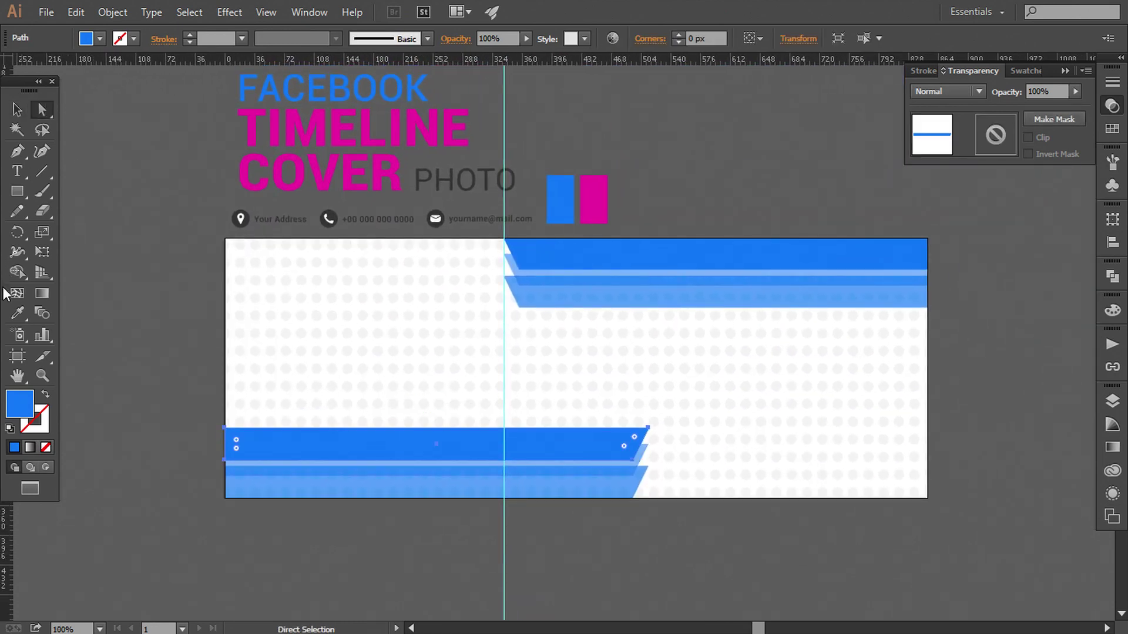
click(18, 313)
click(595, 178)
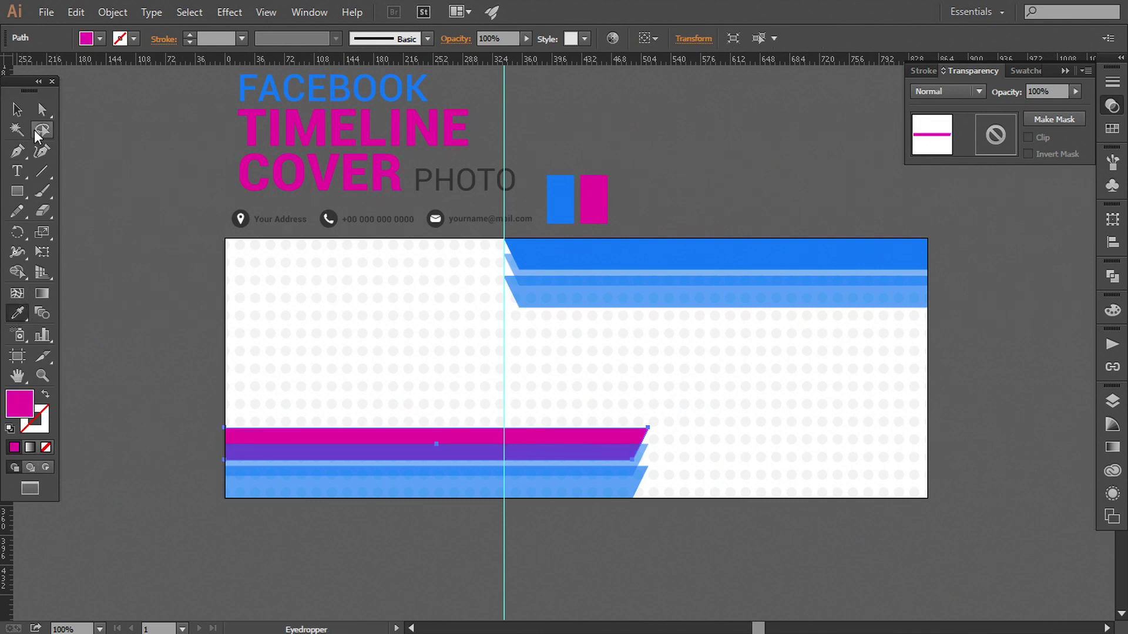
click(42, 109)
click(91, 221)
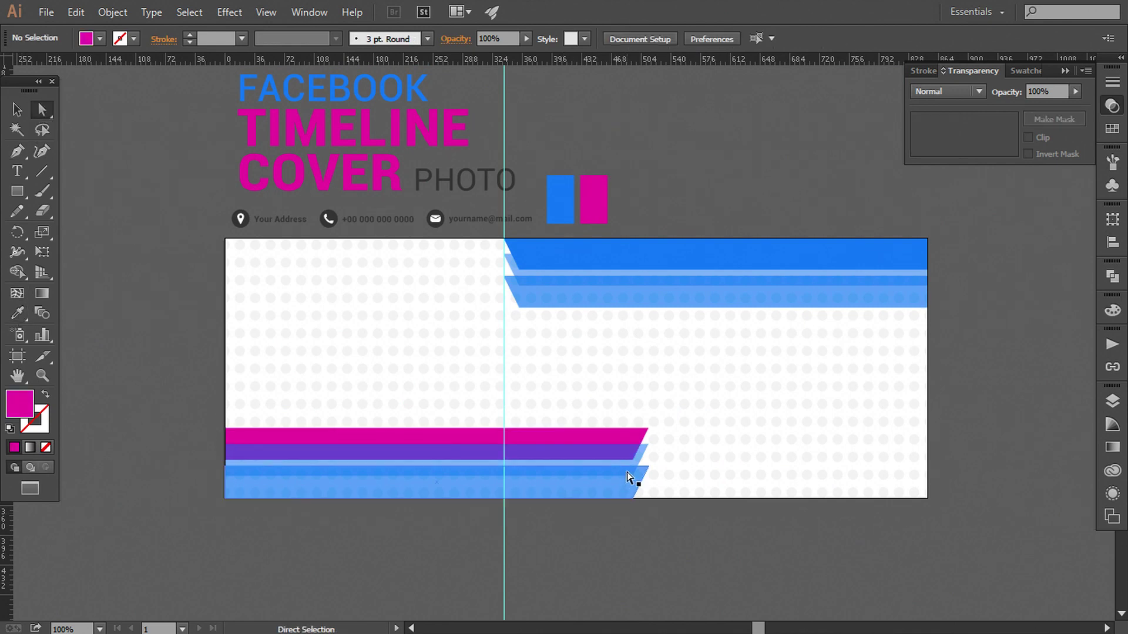
Recolour the second and bottom stripes magenta as well
click(650, 461)
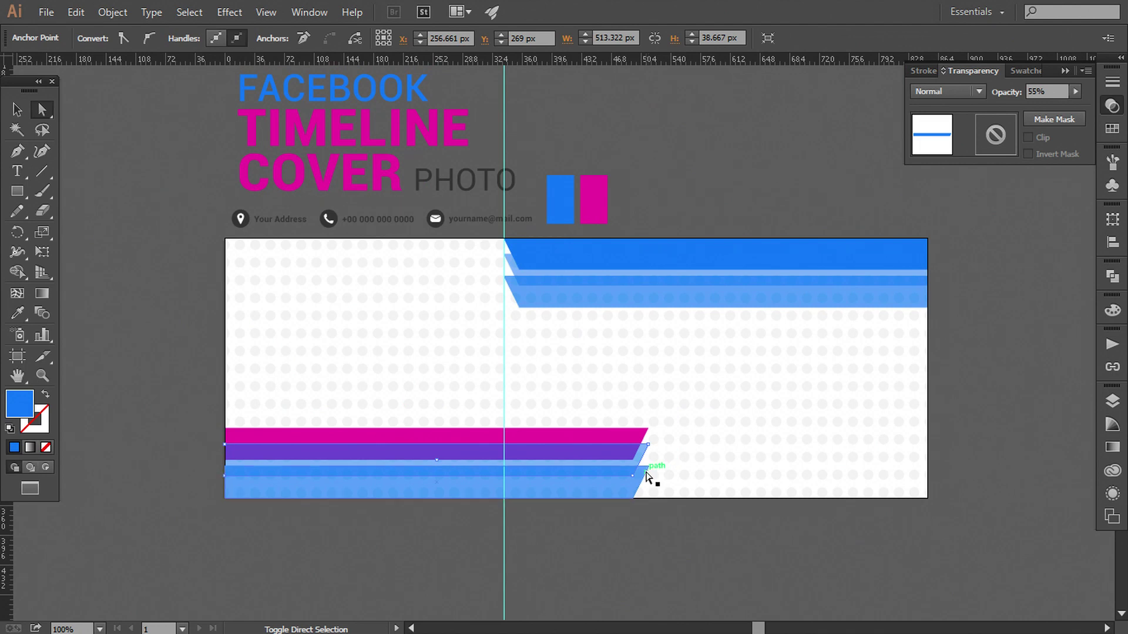
shift+click(648, 477)
click(13, 316)
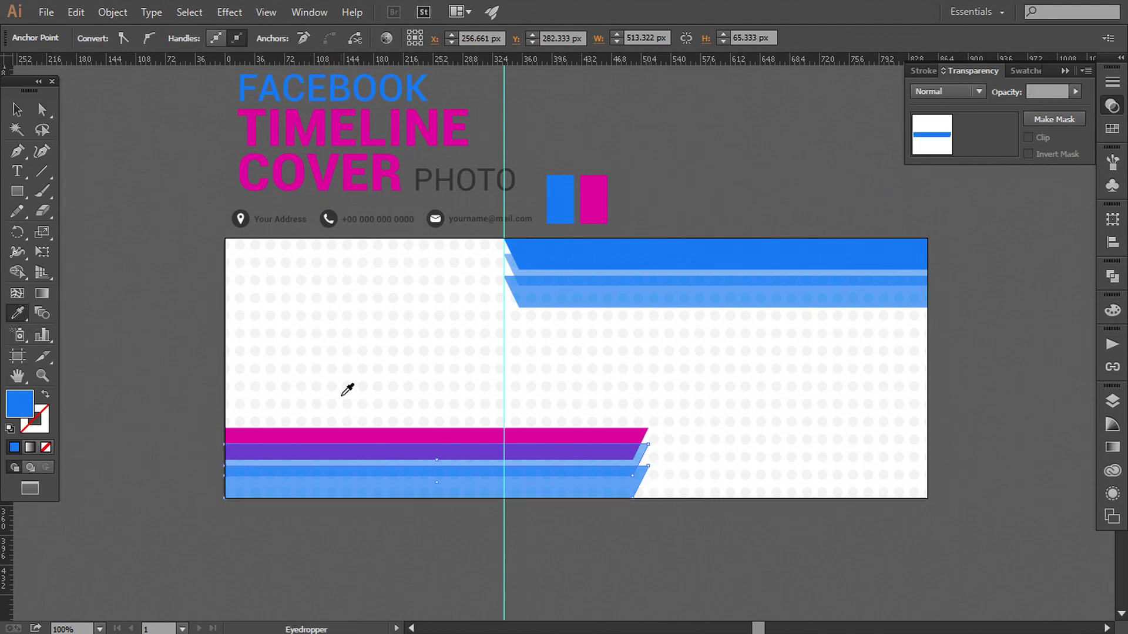
click(347, 425)
click(42, 109)
click(110, 259)
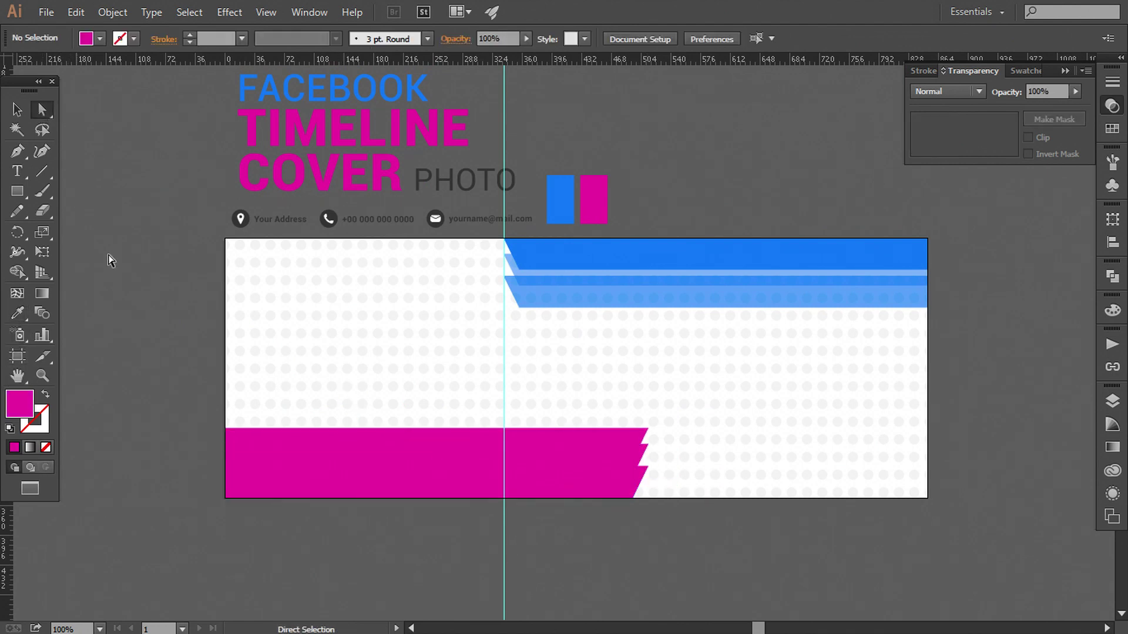
Set the middle stripe to 55% opacity and the bottom stripe to 70%
click(646, 453)
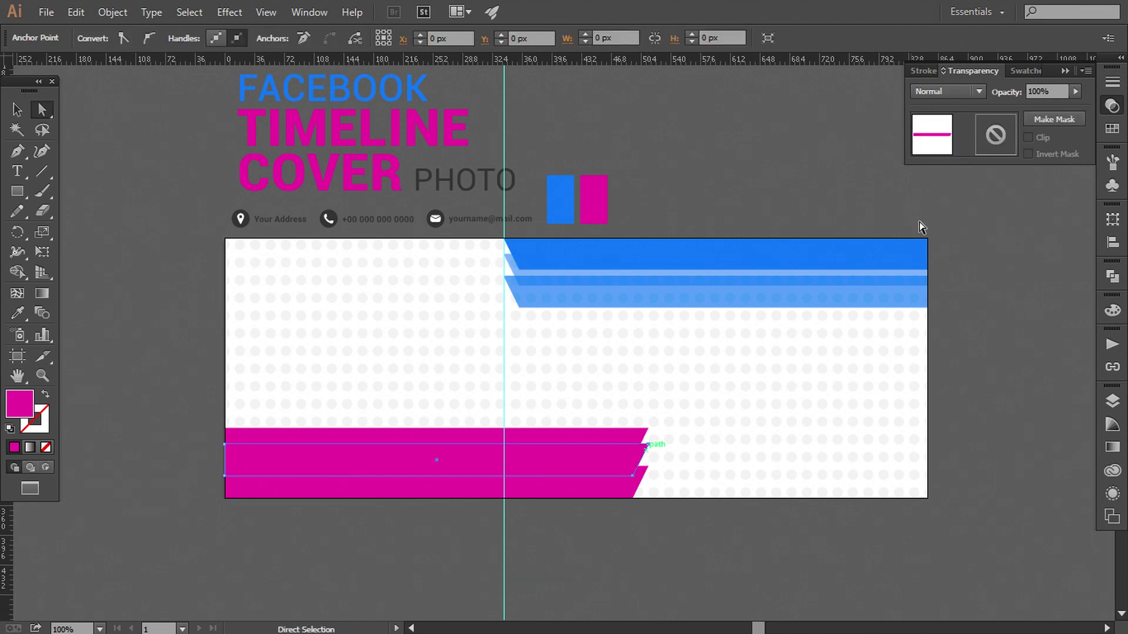
click(1043, 92)
text(55)
key(Return)
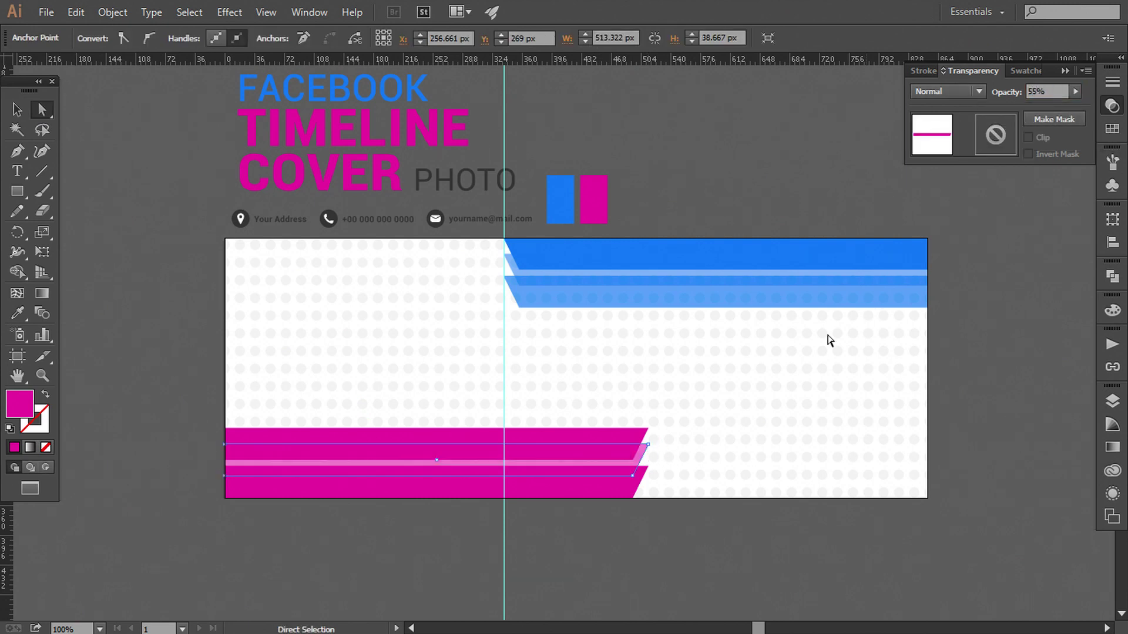
click(638, 495)
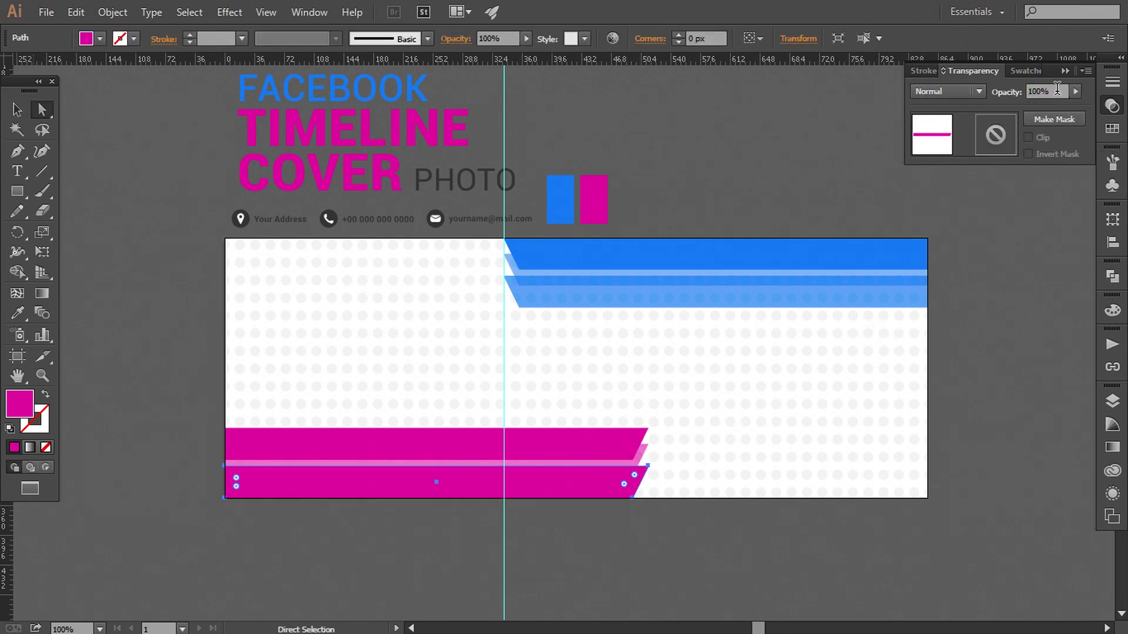
click(1057, 89)
text(70)
key(Return)
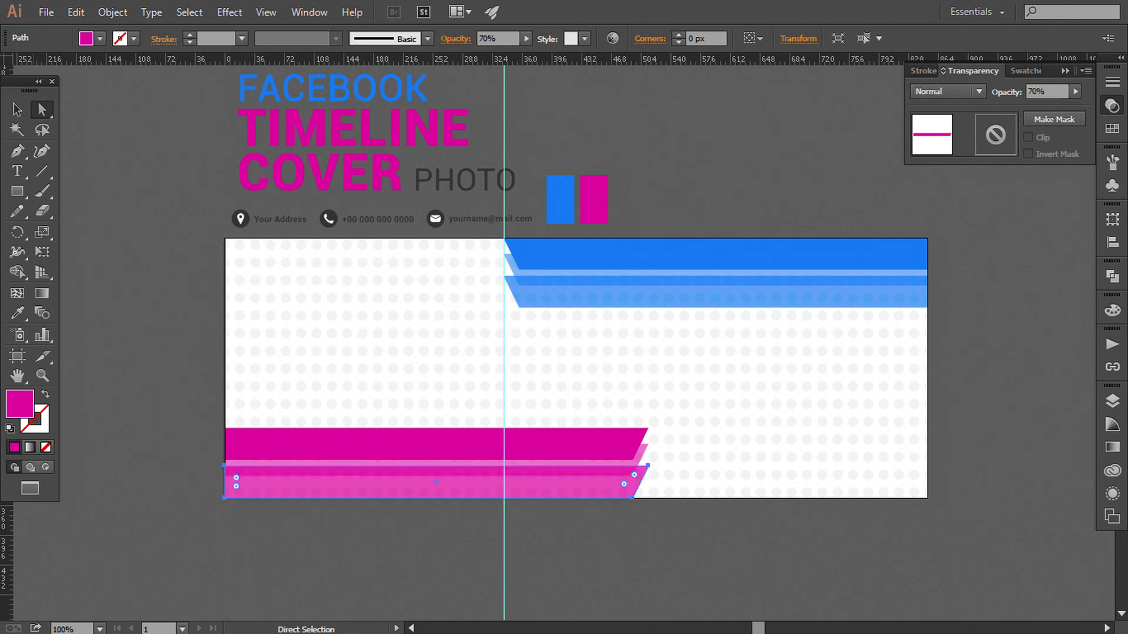
click(17, 109)
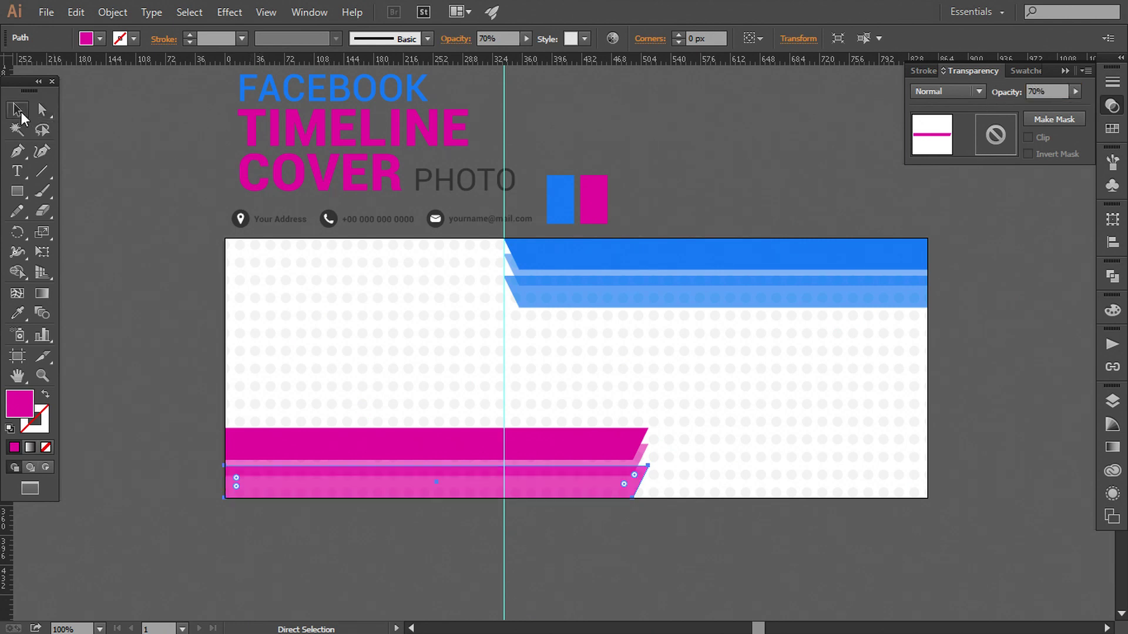
click(136, 262)
drag(131, 258, 150, 283)
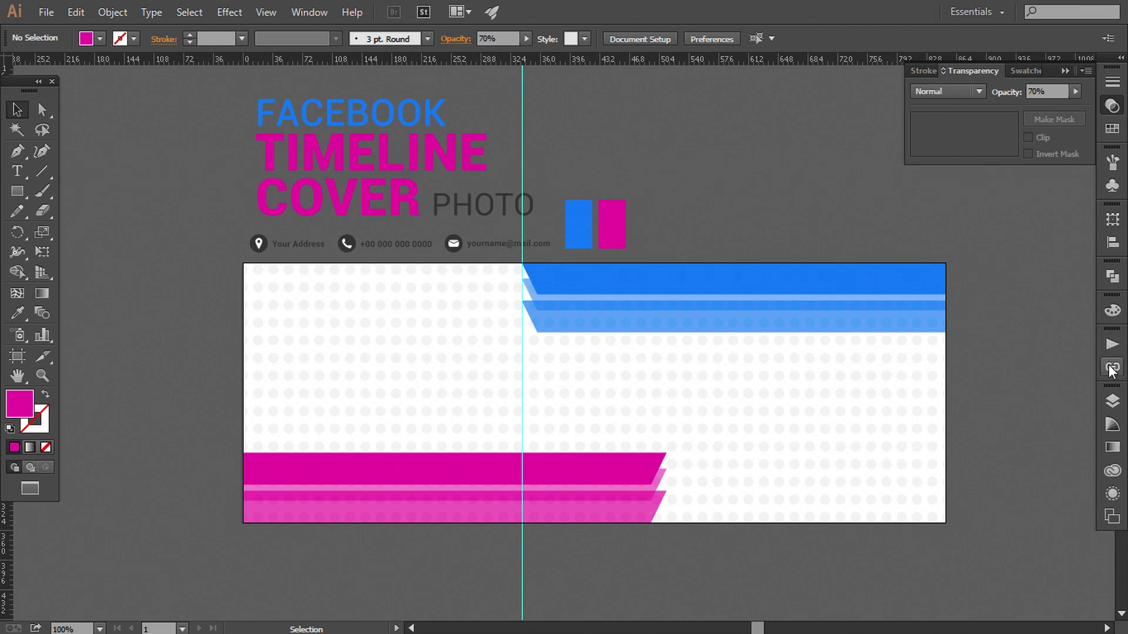
Move the title group down onto the artboard and bring it in front of the stripes
click(1112, 400)
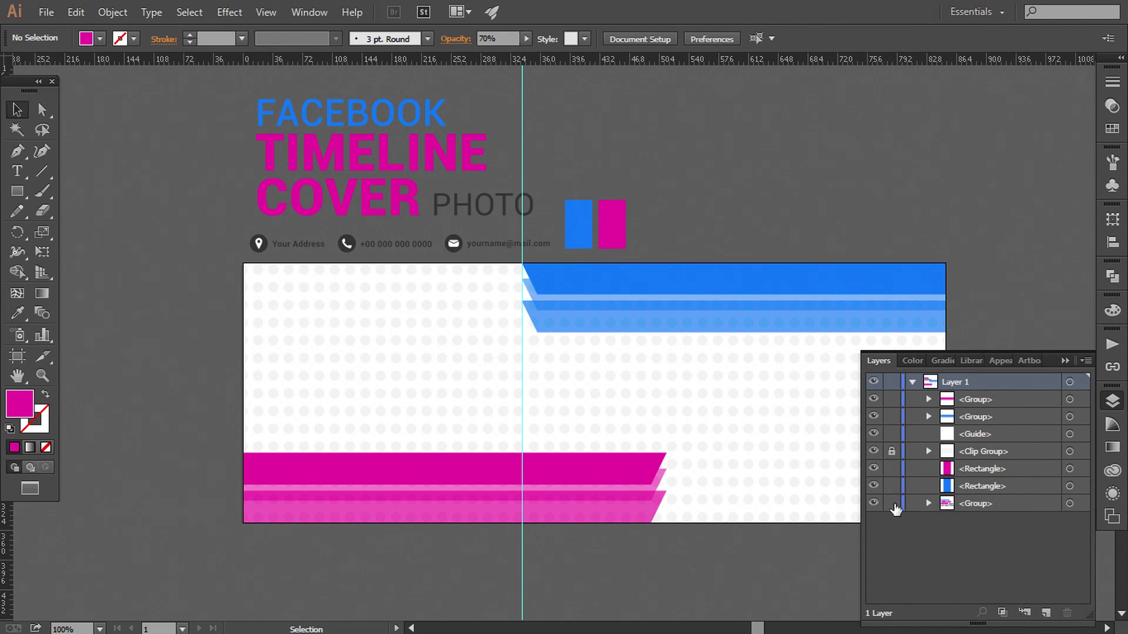
drag(531, 301, 488, 297)
click(350, 184)
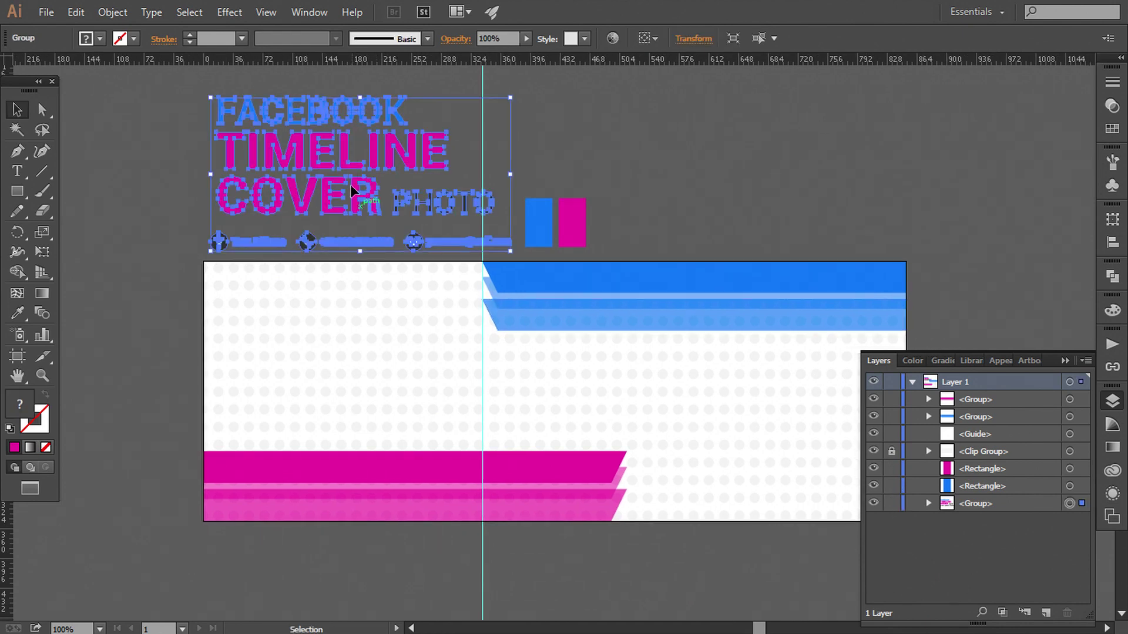
drag(349, 165, 372, 347)
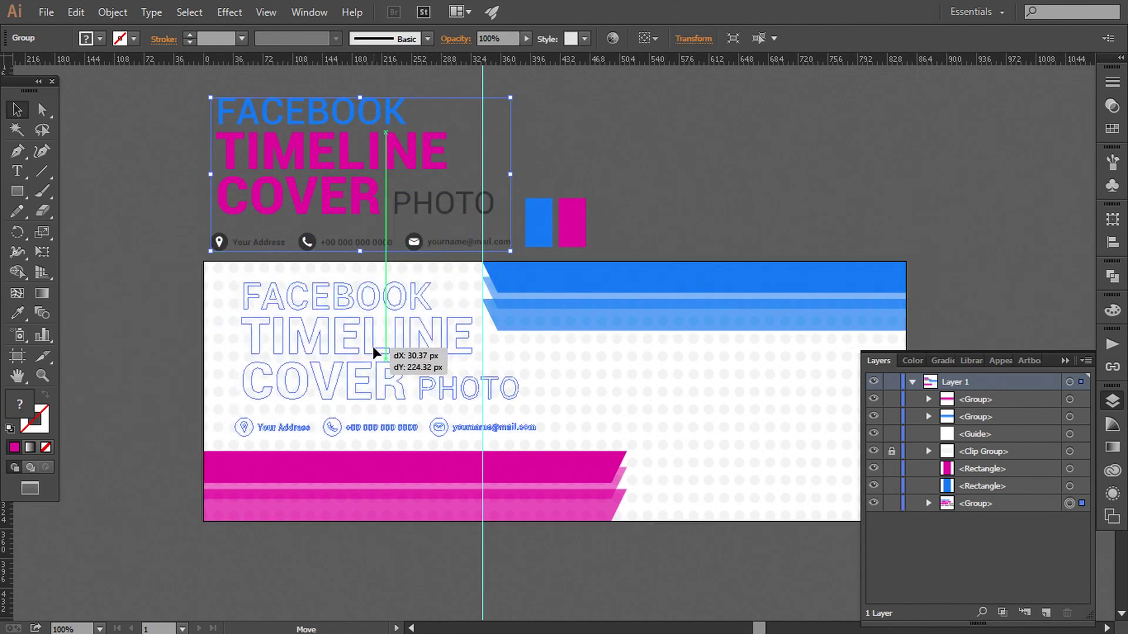
right_click(373, 347)
mouse_move(419, 485)
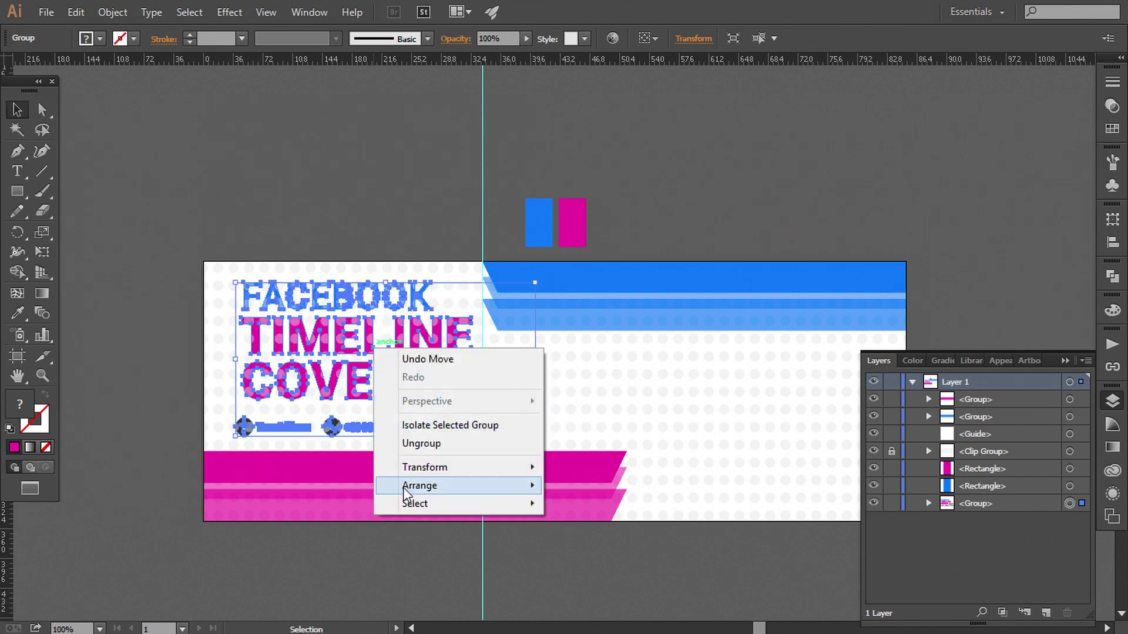
click(617, 486)
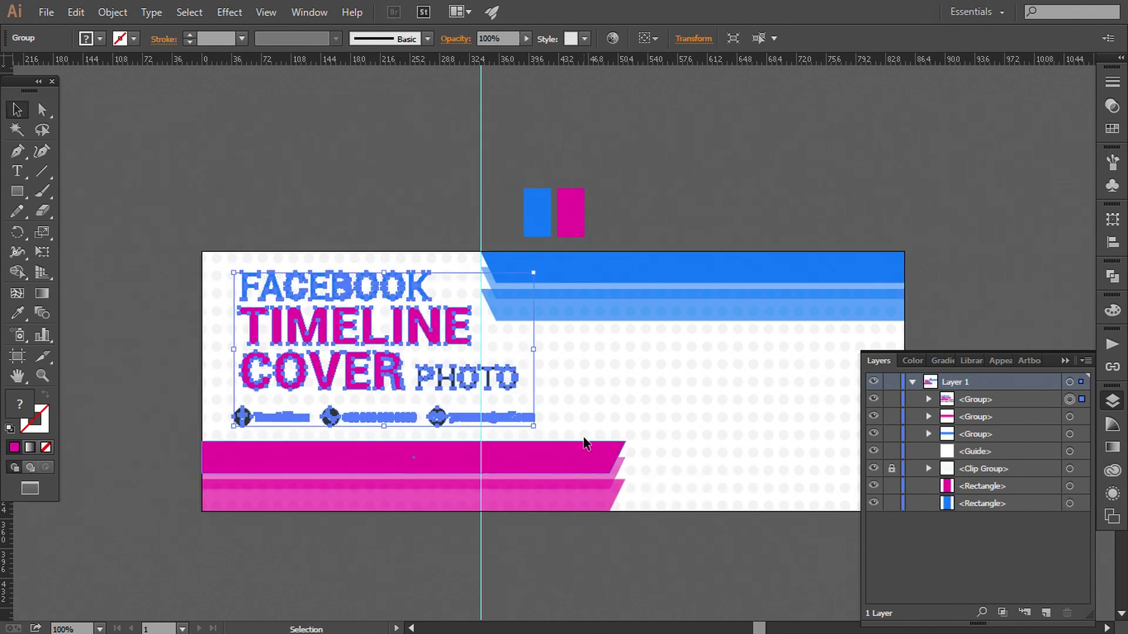
Nudge and slightly scale the title group to fine-tune its placement
key(Down)
key(Down)
key(Down)
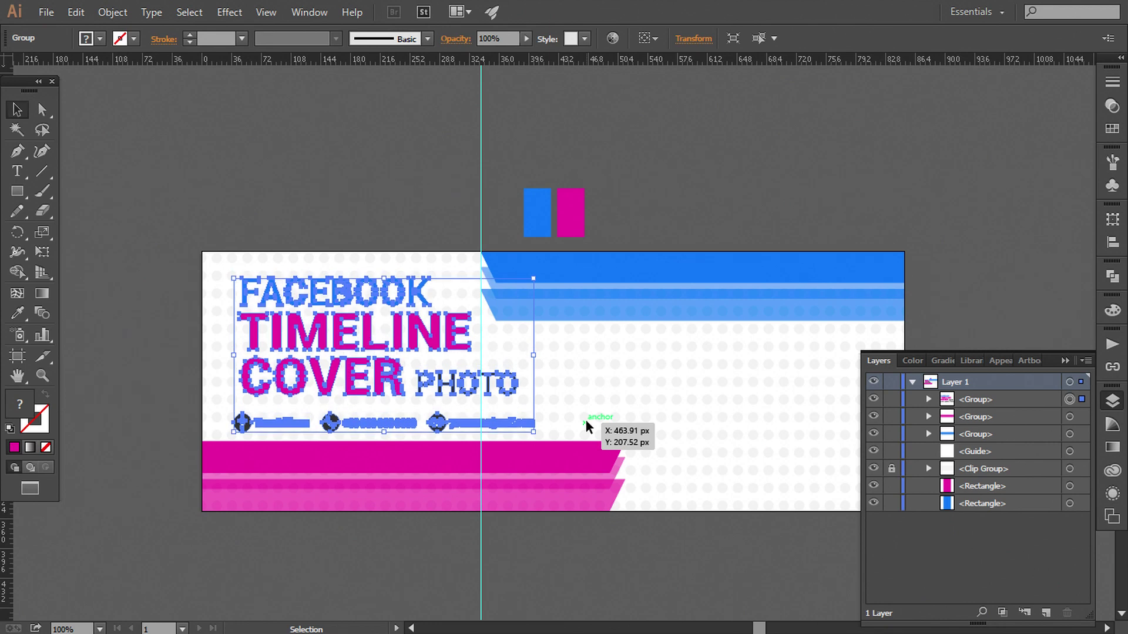
key(Up)
key(Up)
key(Up)
key(Up)
key(Up)
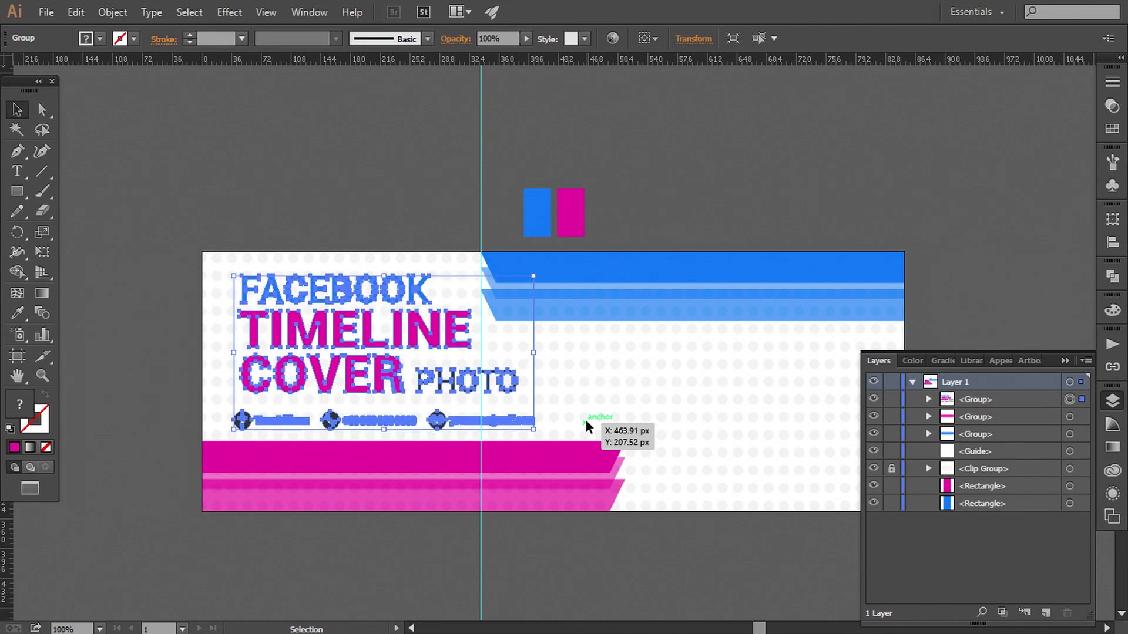
key(Up)
key(Up)
key(Left)
key(Left)
key(Left)
key(Left)
key(Left)
key(Left)
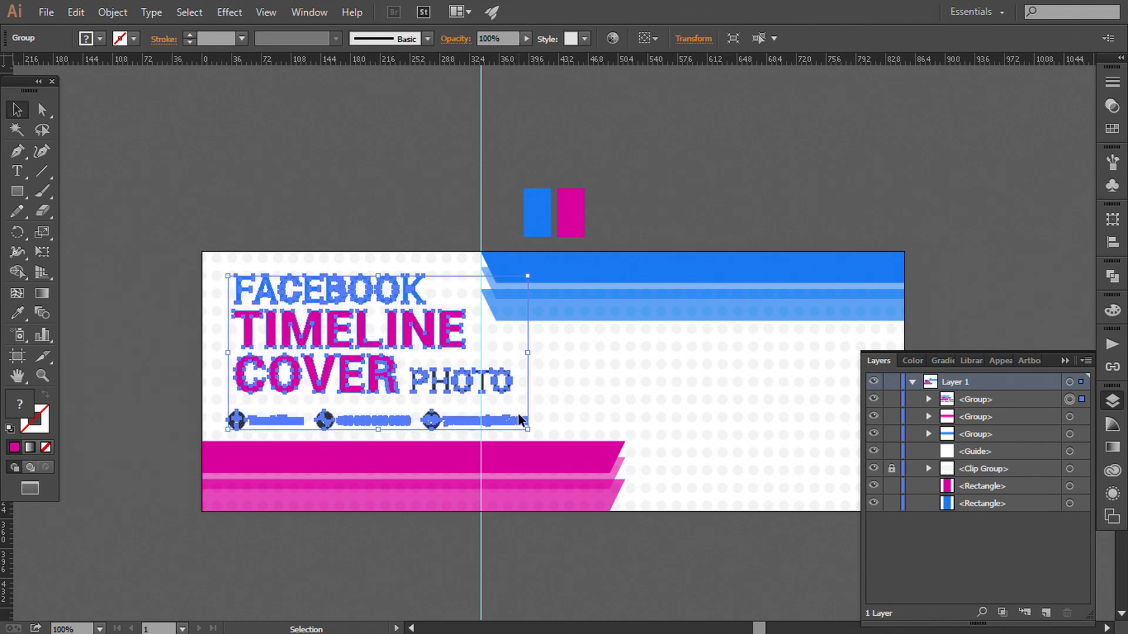
drag(527, 430, 534, 433)
click(274, 133)
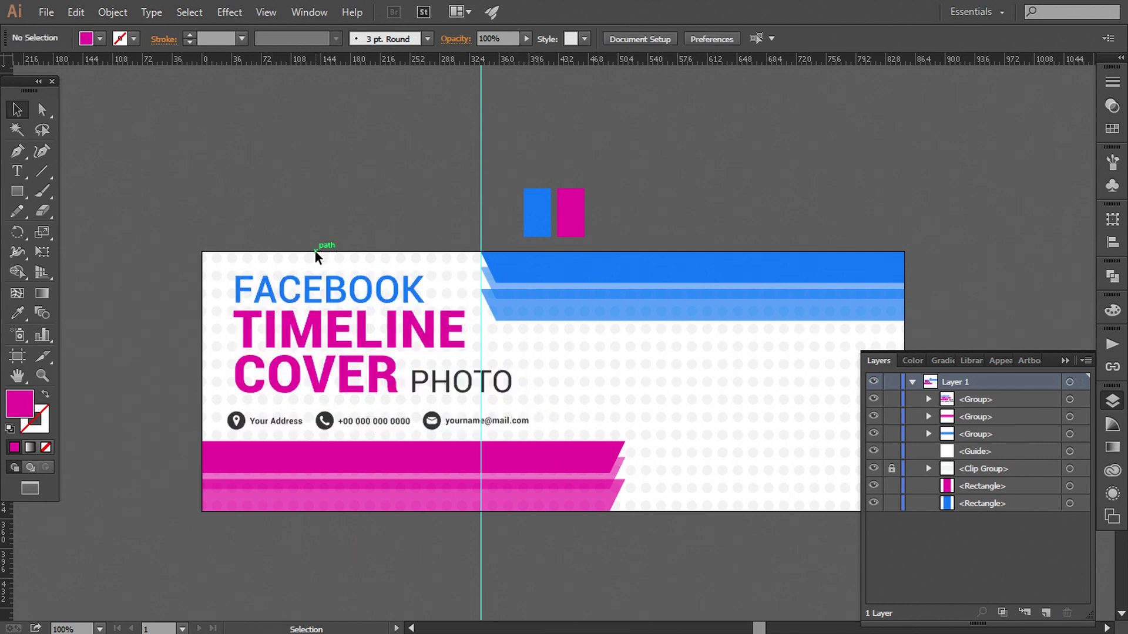
click(332, 294)
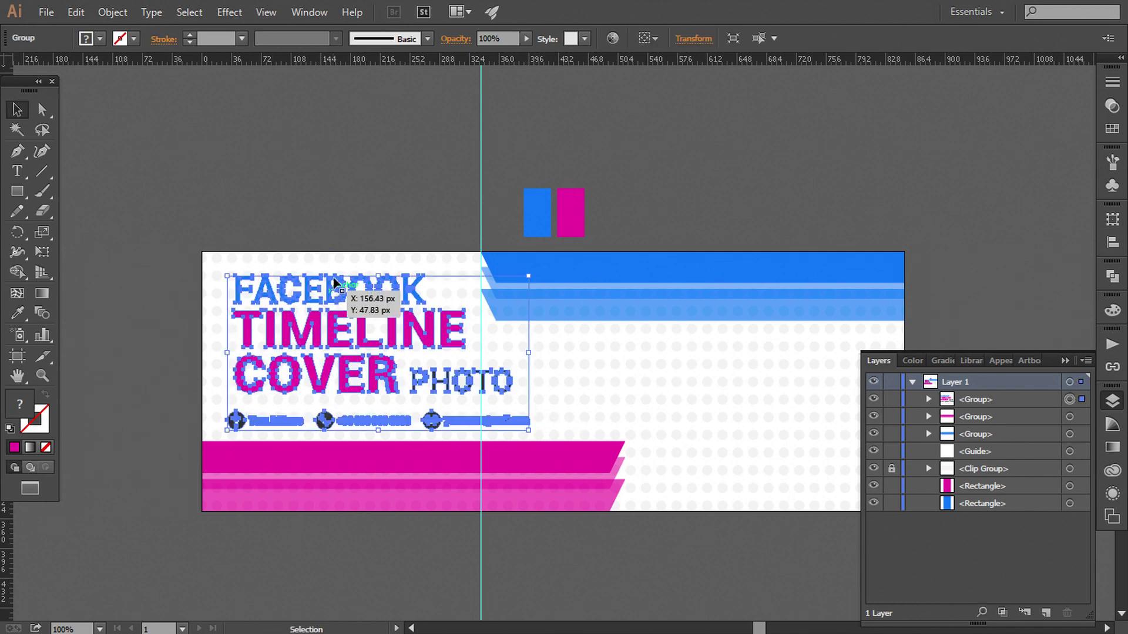
click(328, 206)
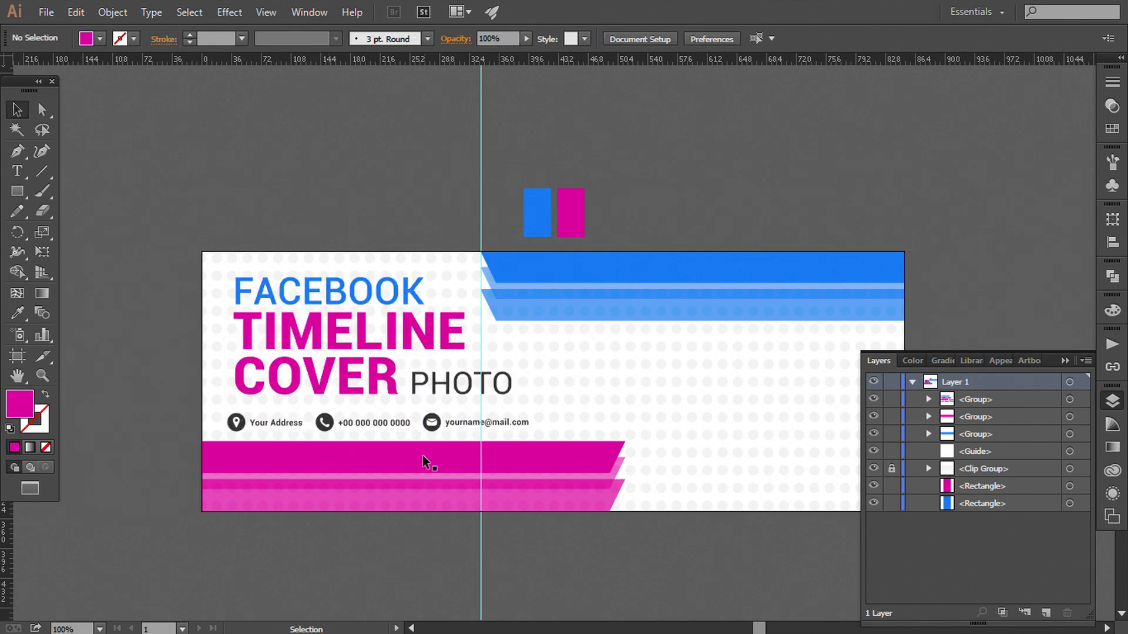
click(441, 345)
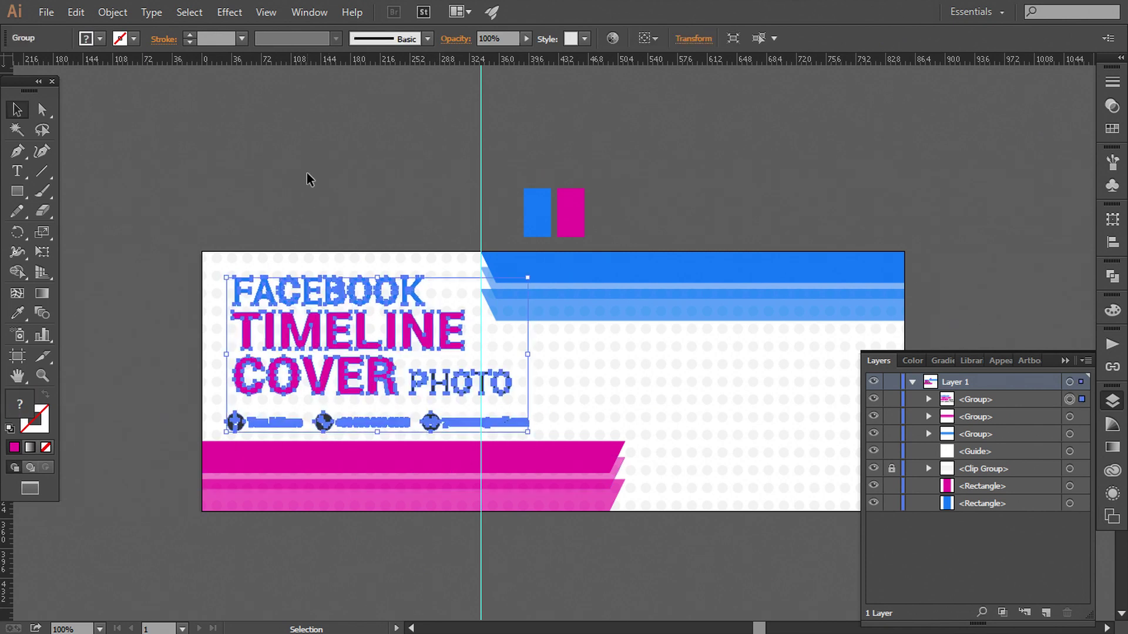
click(306, 172)
drag(685, 448, 637, 421)
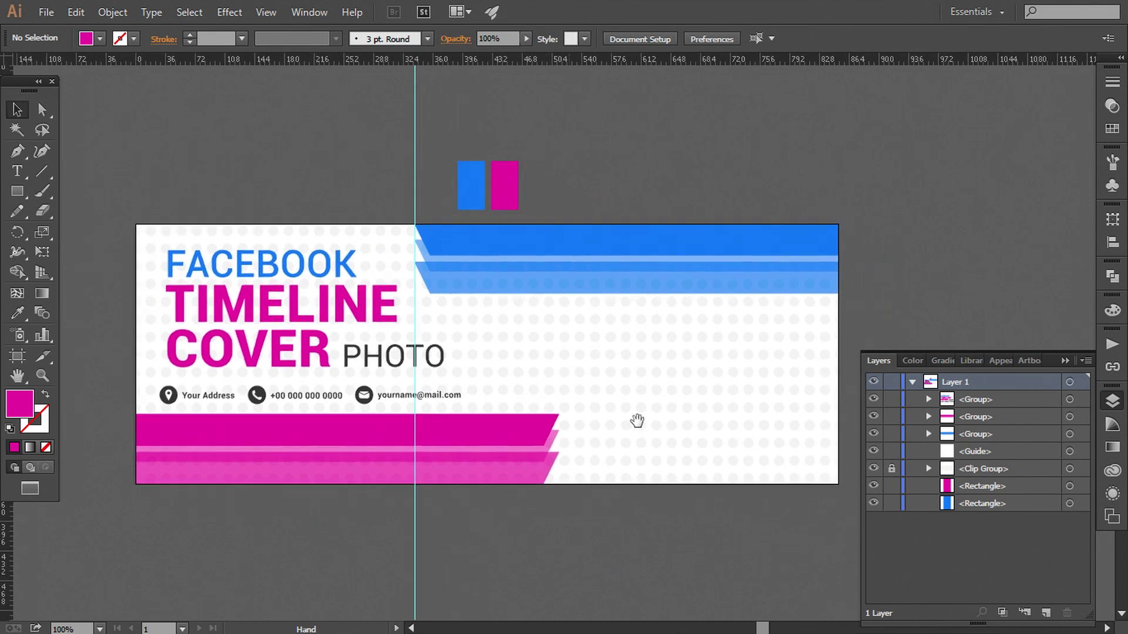
Delete the vertical guide and the blue and magenta rectangles above the cover
click(1061, 361)
click(415, 97)
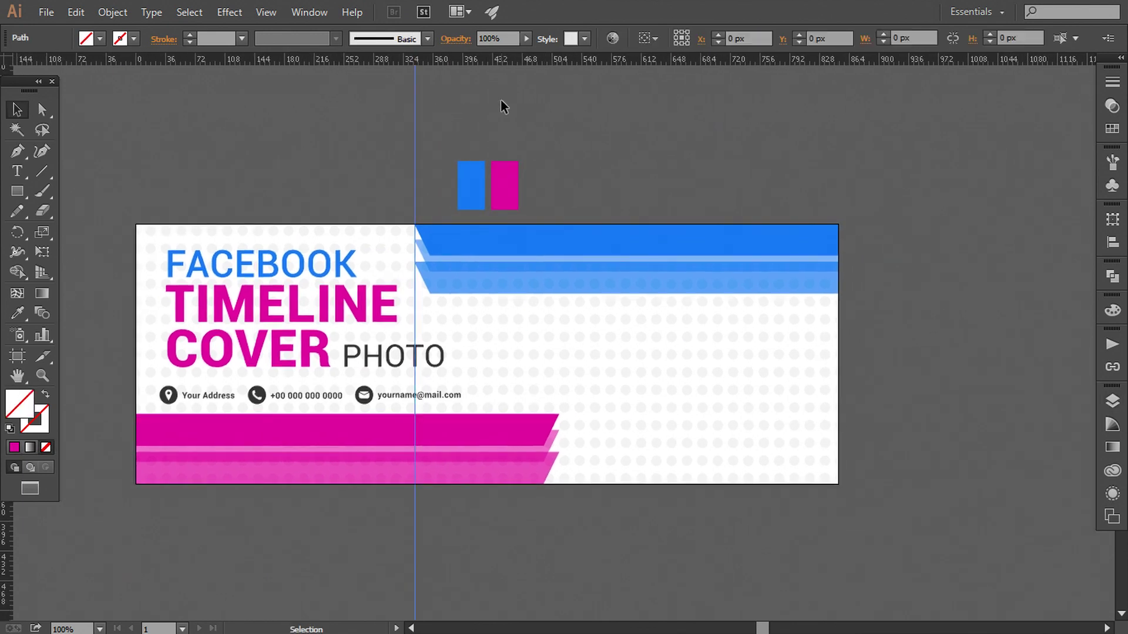
key(Delete)
drag(404, 143, 563, 168)
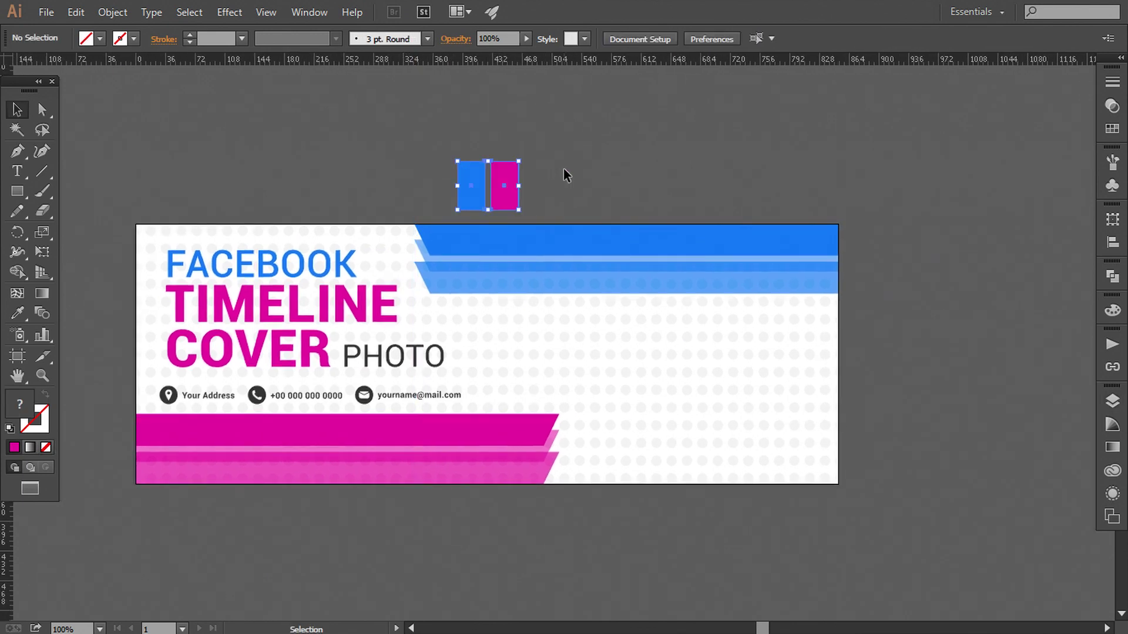
key(Delete)
Place the portrait PNG pexels-photo-355164 from the Desktop
drag(417, 168, 431, 146)
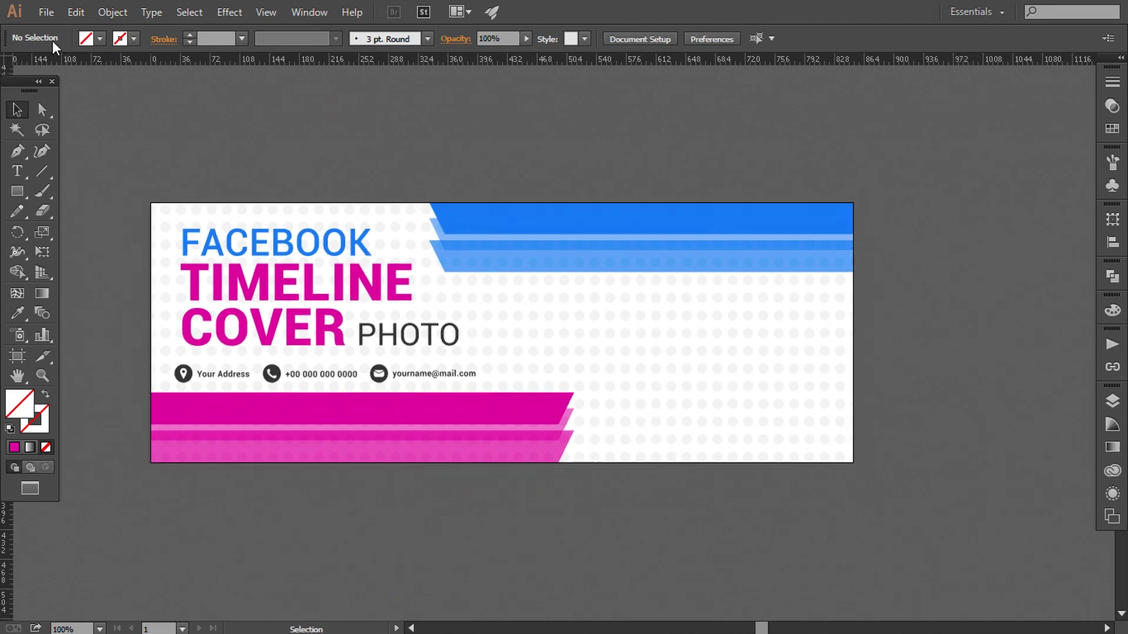
click(46, 12)
click(86, 295)
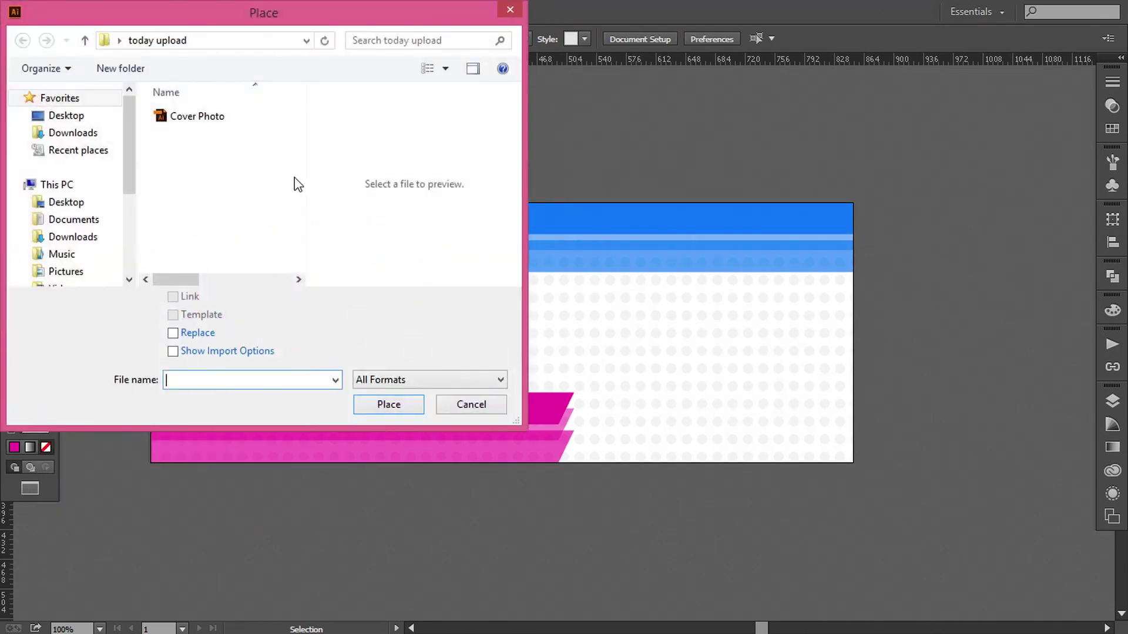
click(66, 115)
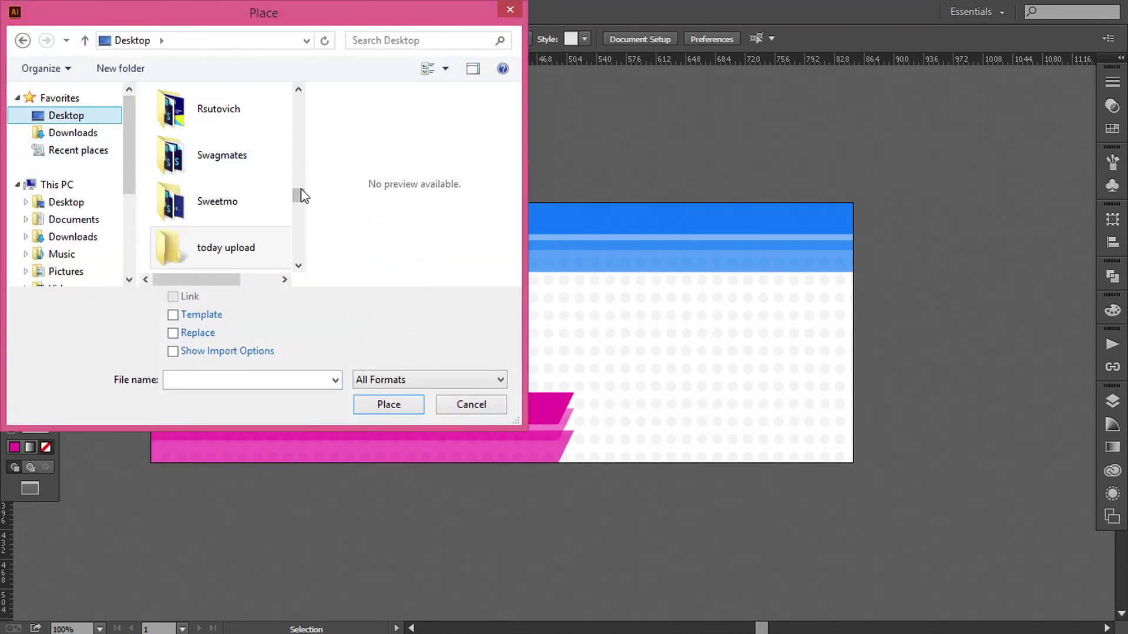
drag(304, 195, 297, 236)
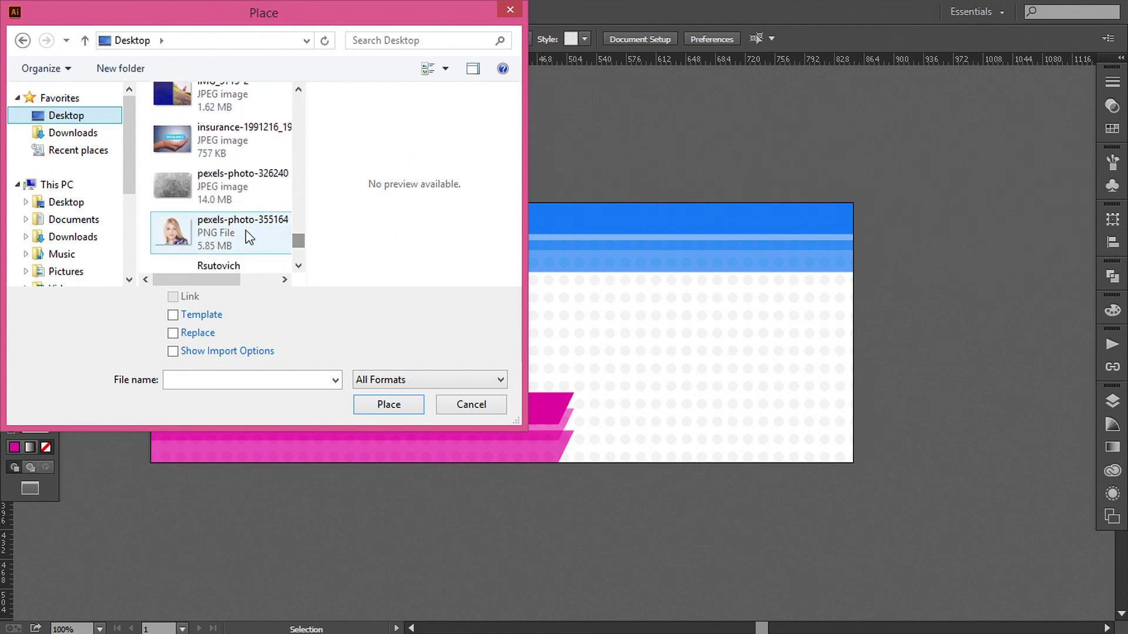
click(247, 235)
click(389, 404)
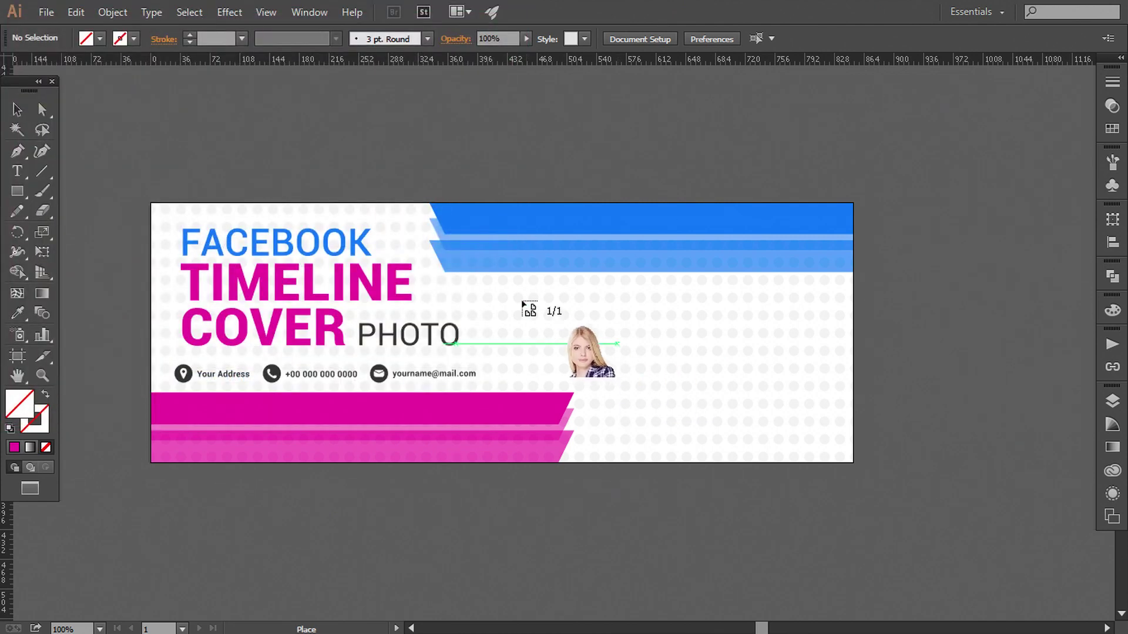
Put the photo on the cover's right half and enlarge it to span the banner height
drag(511, 288, 791, 515)
drag(684, 429, 716, 382)
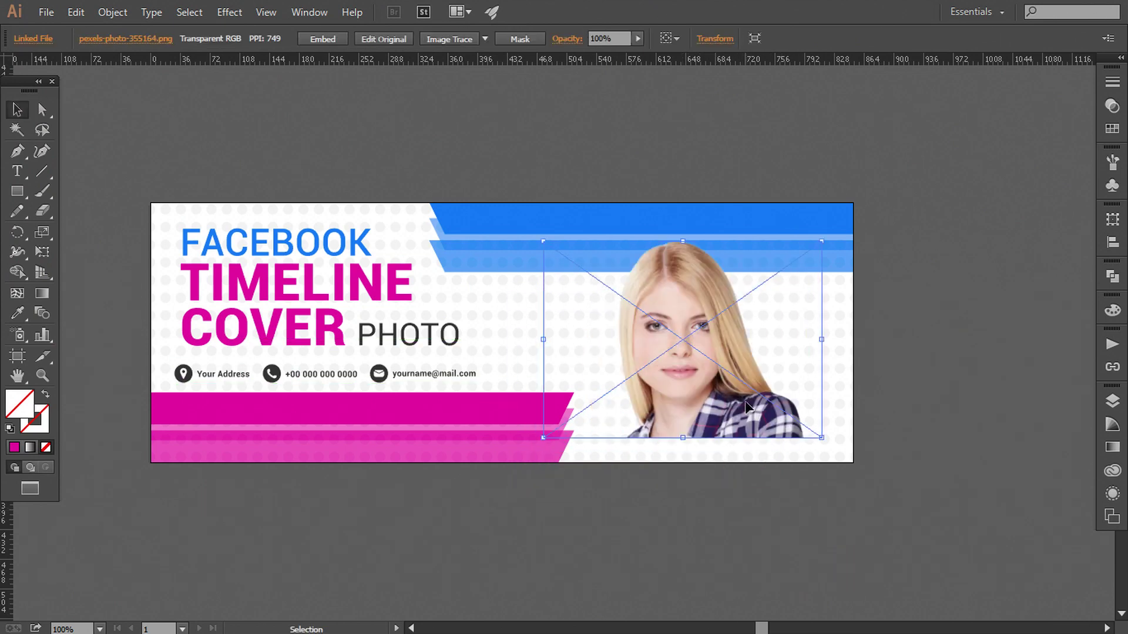
drag(821, 438, 862, 467)
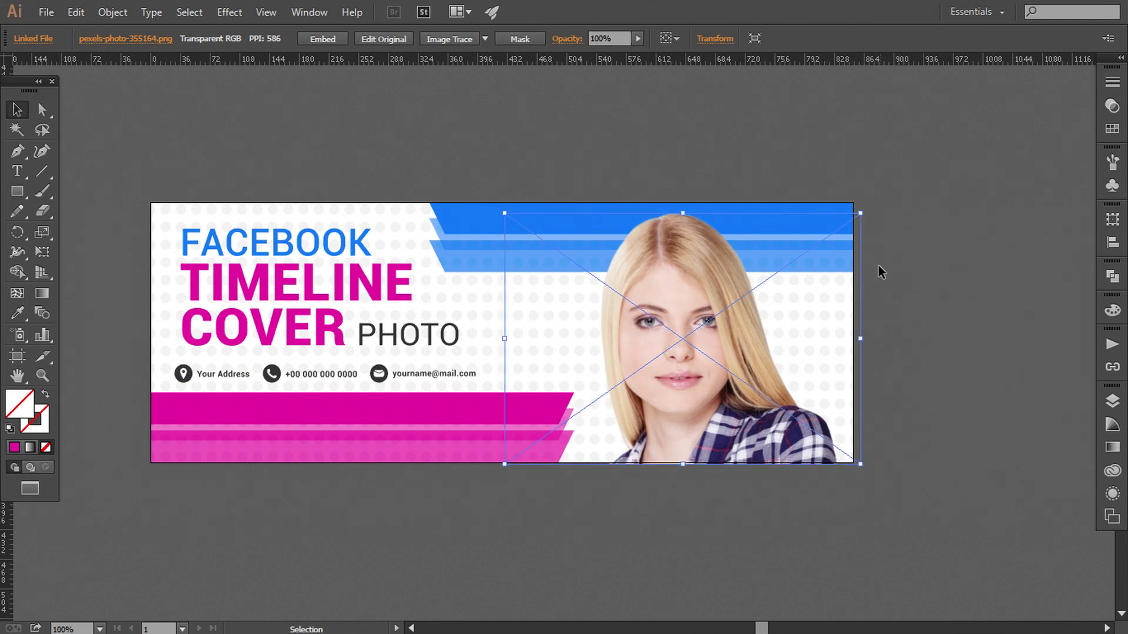
drag(859, 213, 868, 207)
click(901, 276)
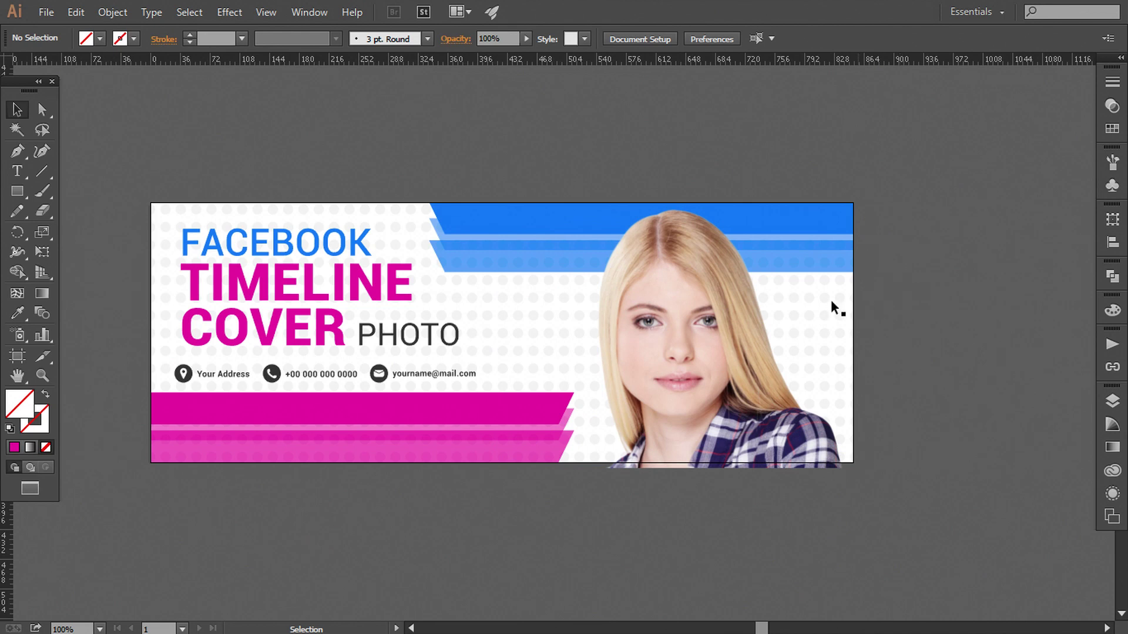
click(743, 313)
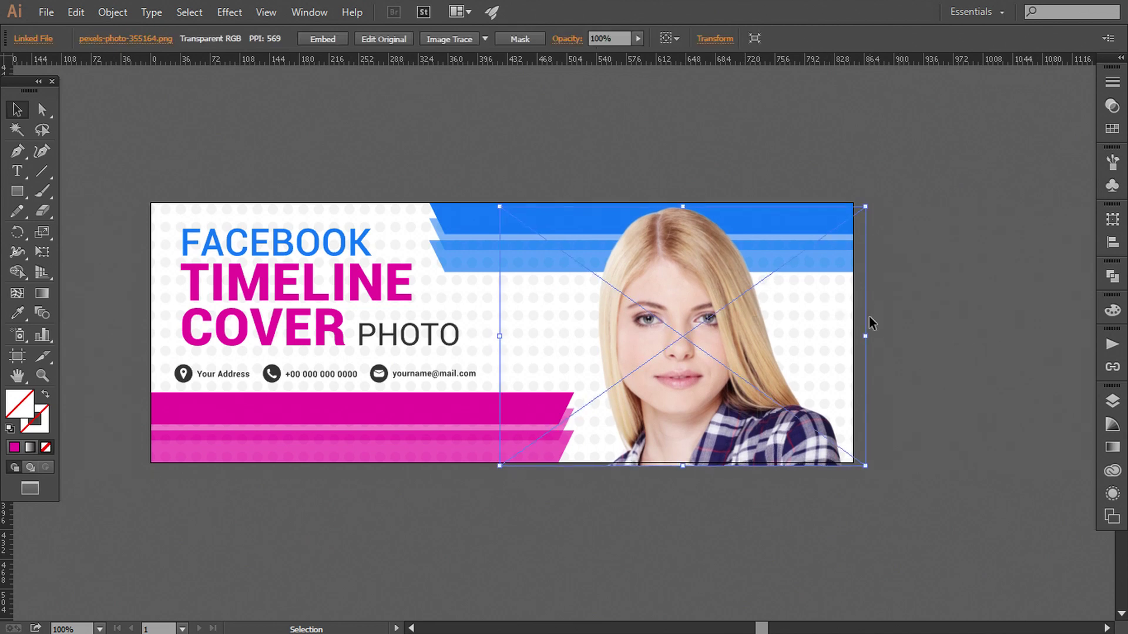
Make the photo slightly smaller from its corners, then view the whole cover
key(ctrl+equal)
drag(868, 322, 804, 334)
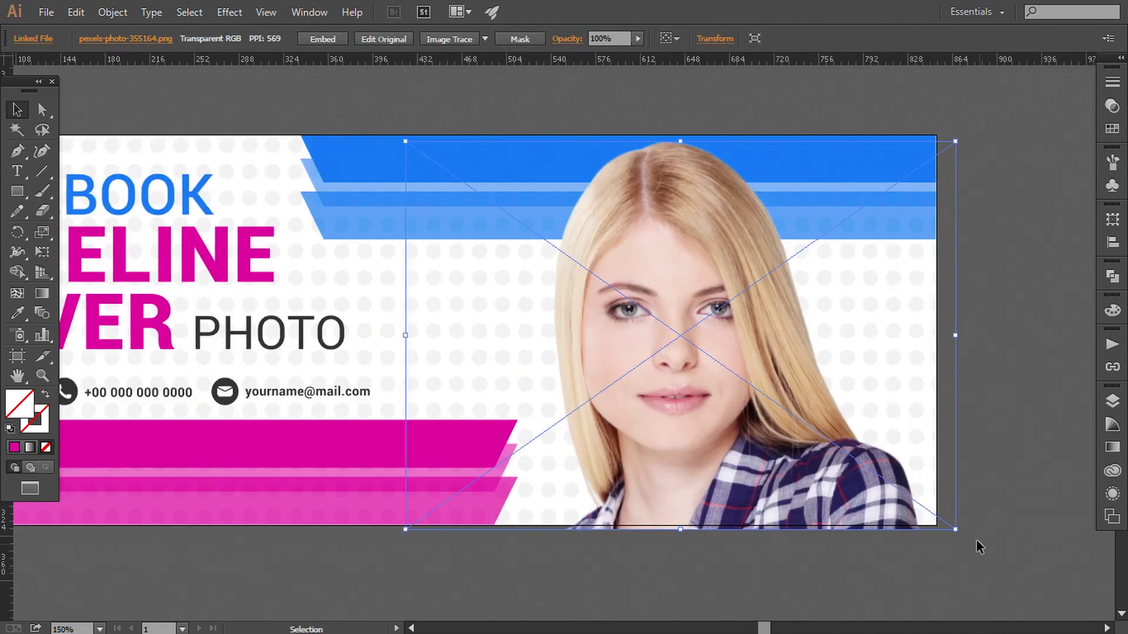
drag(955, 530, 954, 530)
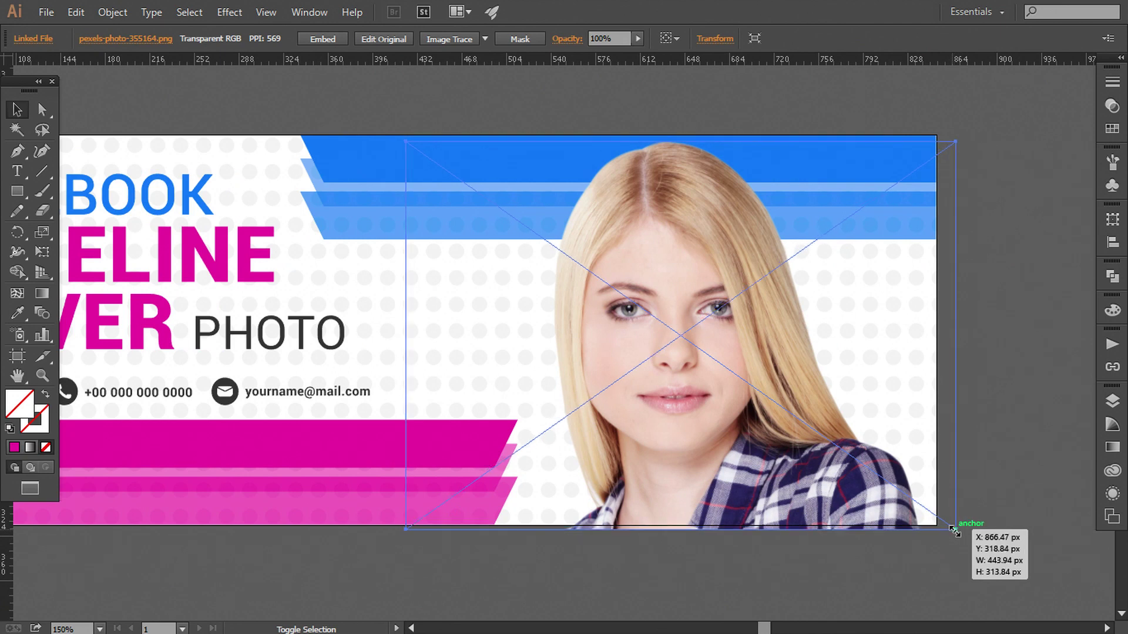
drag(956, 142, 951, 143)
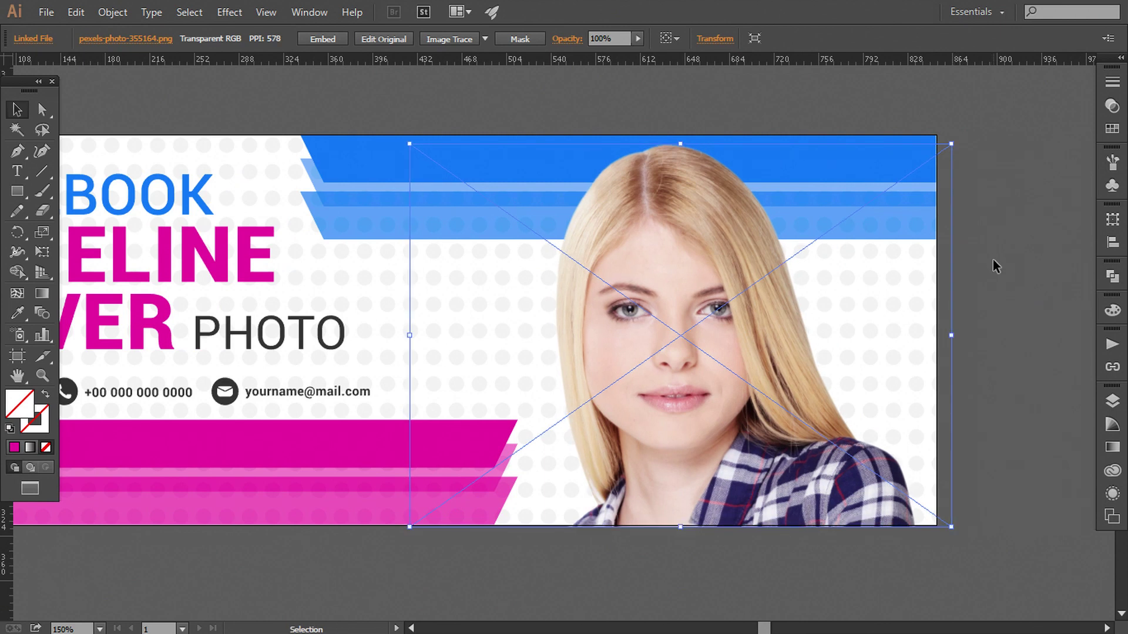
click(993, 259)
drag(993, 281, 974, 287)
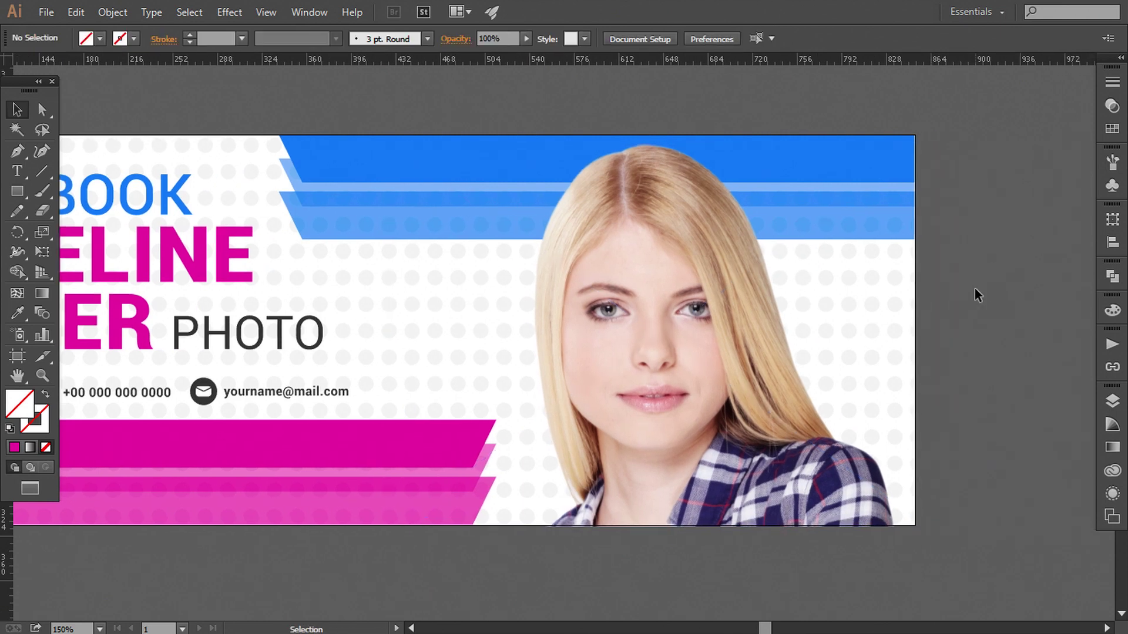
key(ctrl+1)
Nudge the photo slightly to the right
click(661, 353)
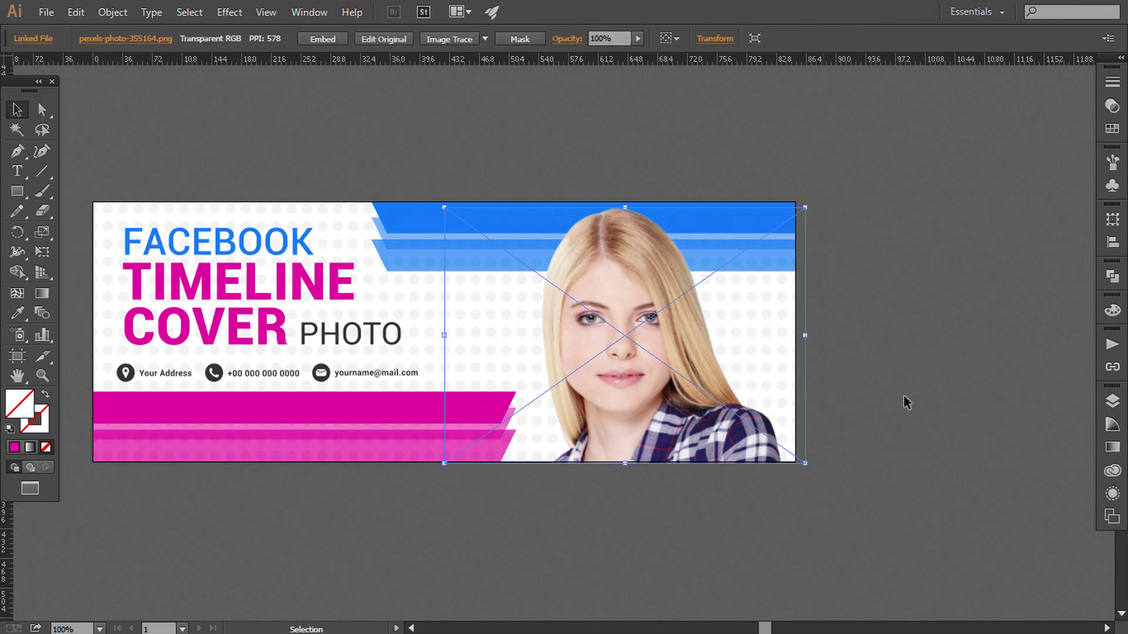
key(Right)
key(Right)
key(Right)
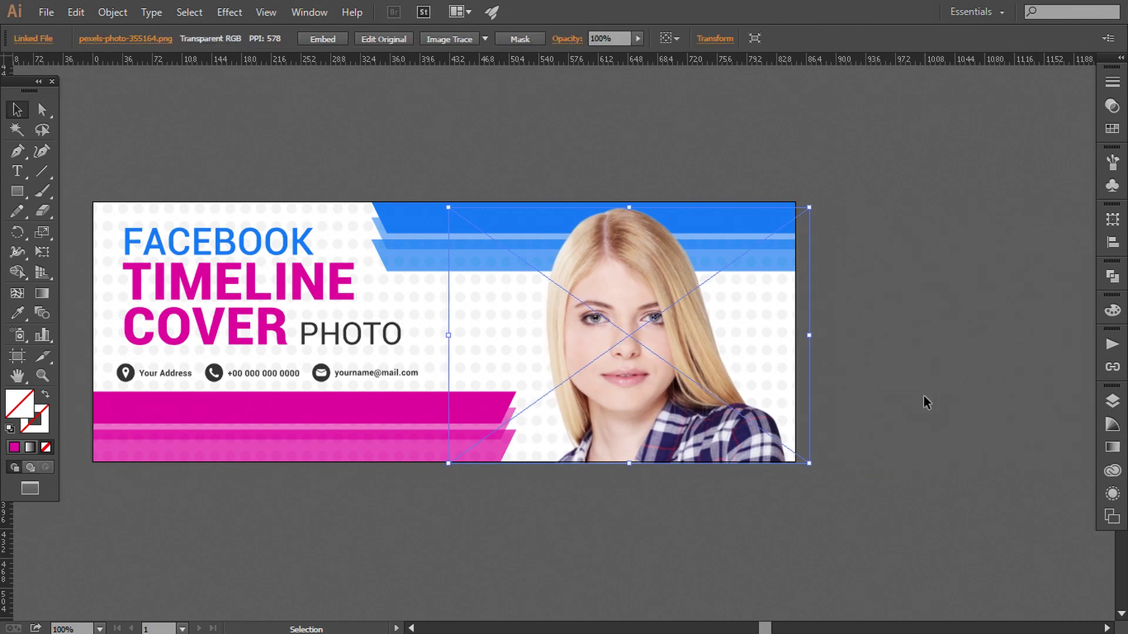
click(913, 404)
scroll(907, 408, left, 1)
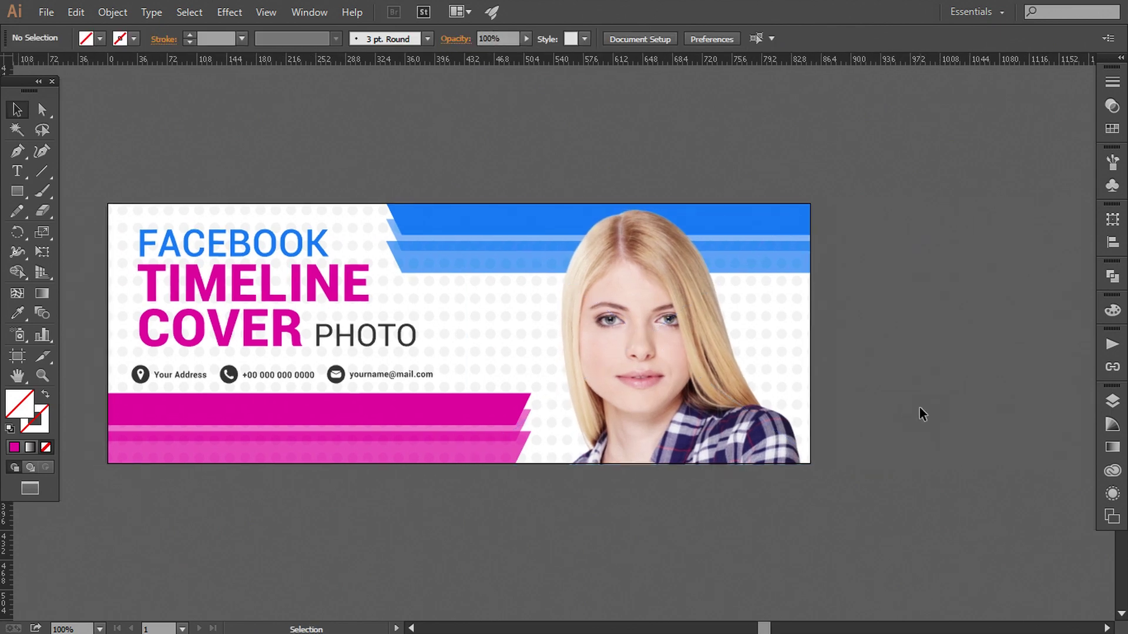
click(17, 191)
Draw a rectangle covering the whole cover, aligned to the artboard's bottom edge
mouse_move(108, 204)
mouse_down()
mouse_move(244, 347)
mouse_move(813, 462)
mouse_up()
key(ctrl+plus)
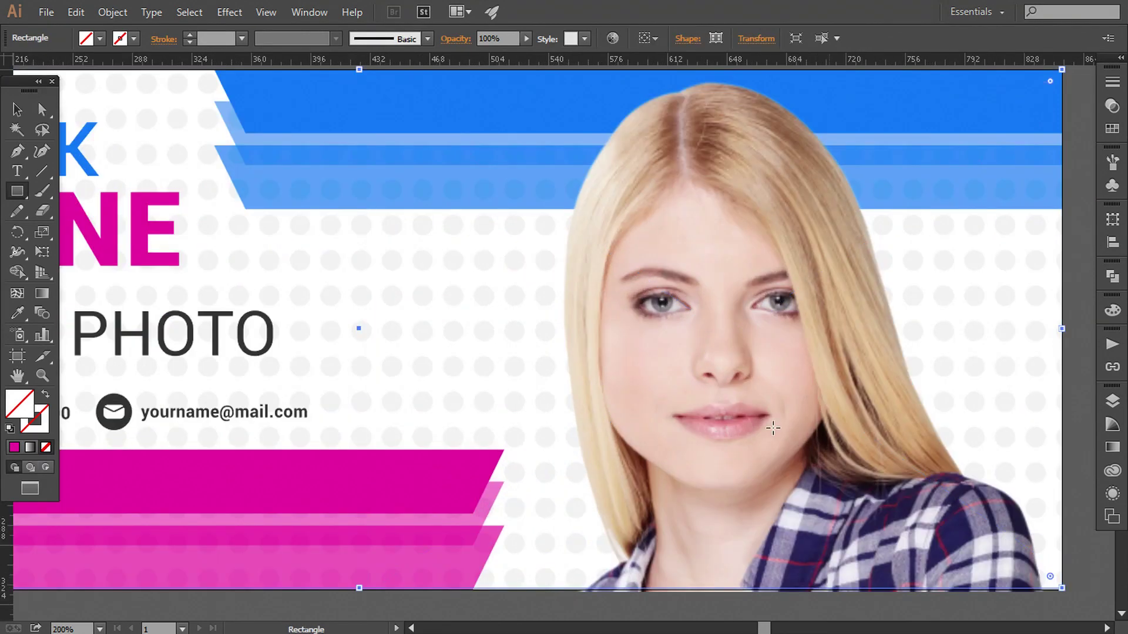
drag(638, 448, 694, 254)
key(ctrl+plus)
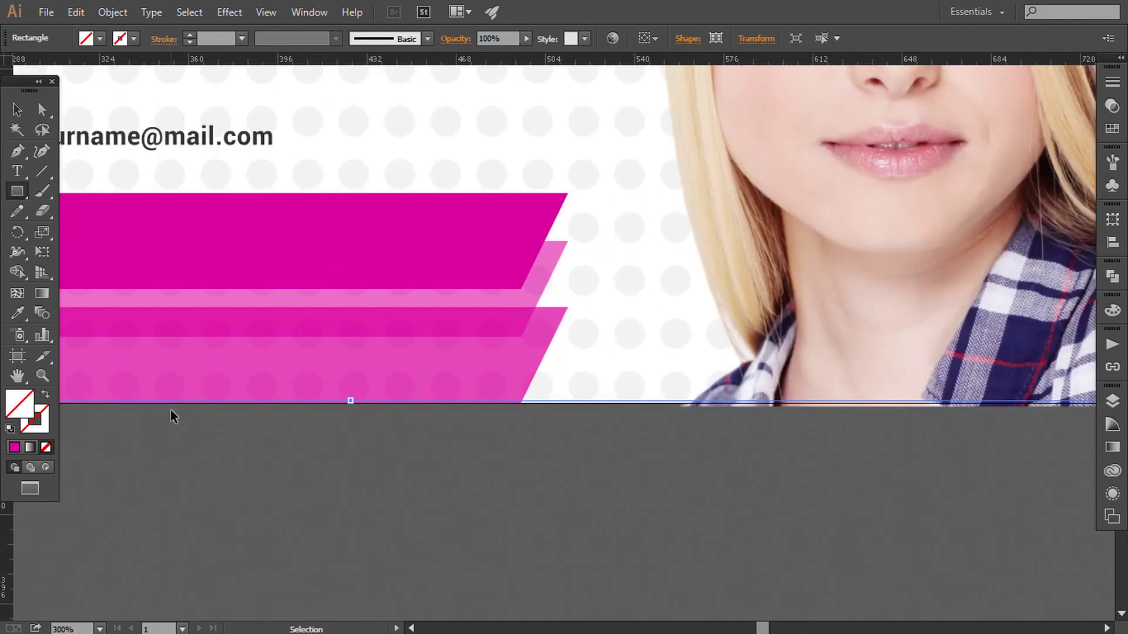
key(ctrl+plus)
key(ctrl+plus)
key(v)
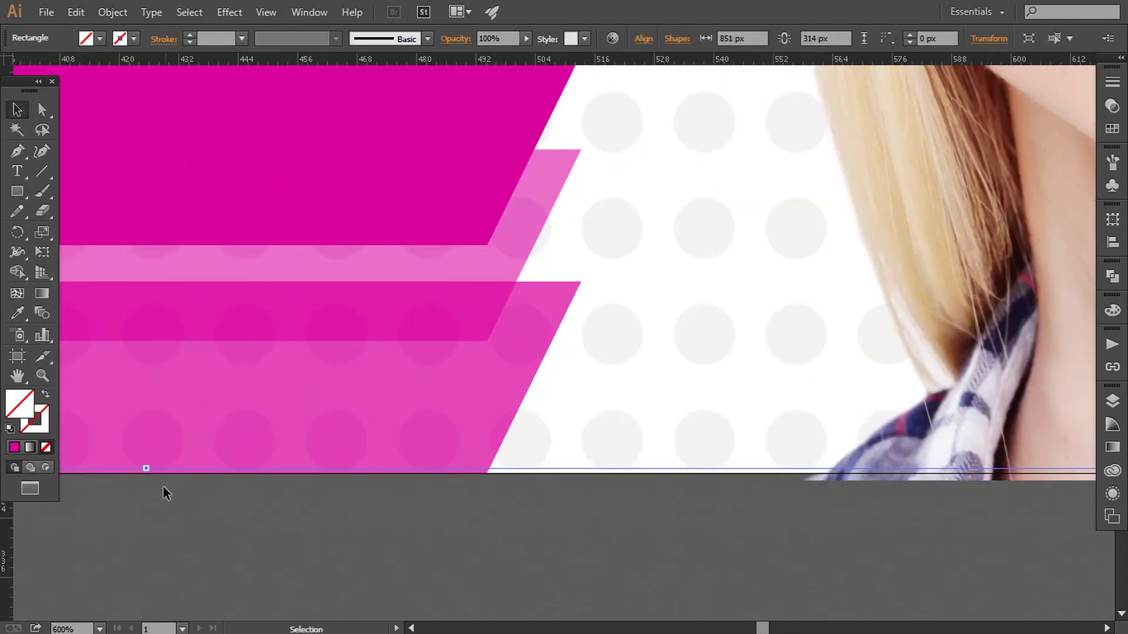
drag(146, 470, 147, 472)
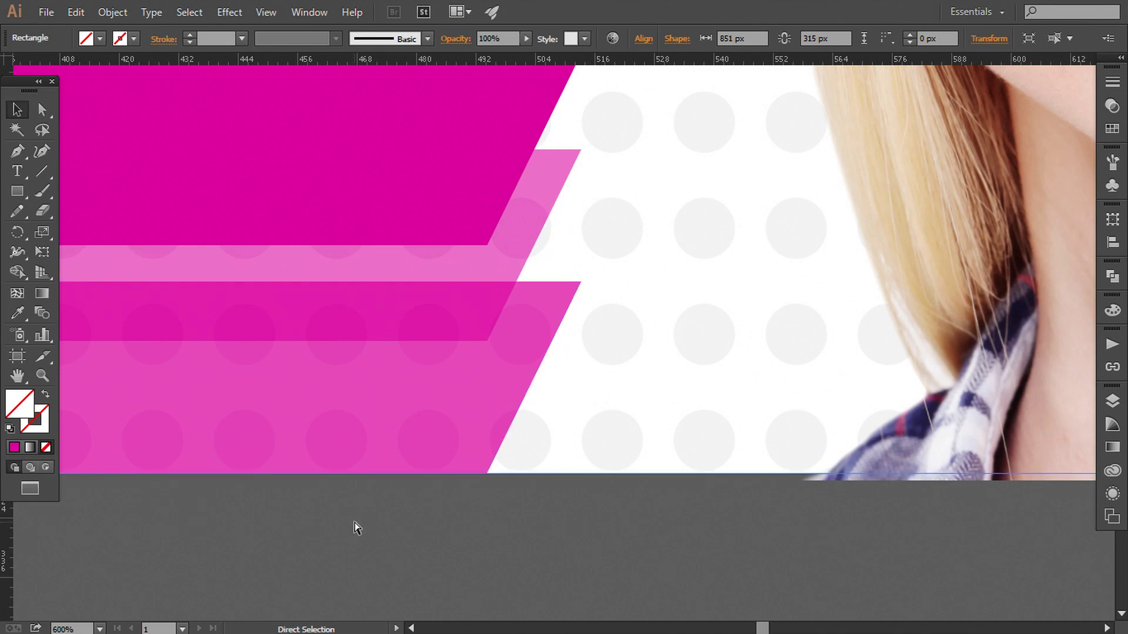
key(ctrl+minus)
key(ctrl+minus)
Make a clipping mask from the rectangle and the portrait photo
drag(798, 362, 478, 517)
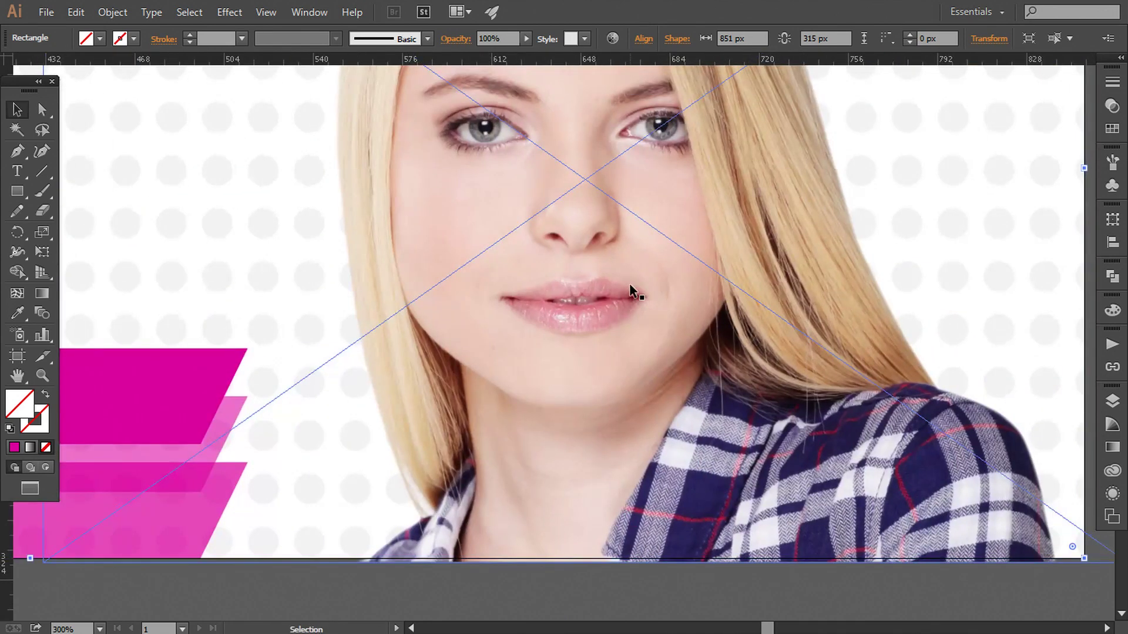
shift+click(503, 244)
click(112, 13)
mouse_move(152, 533)
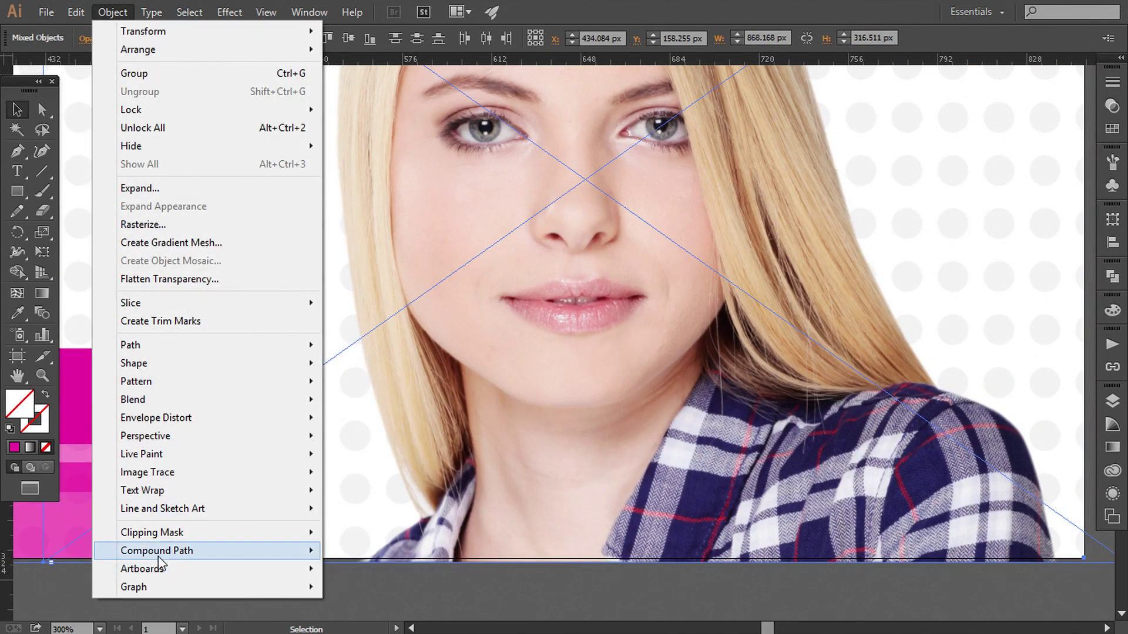
click(352, 532)
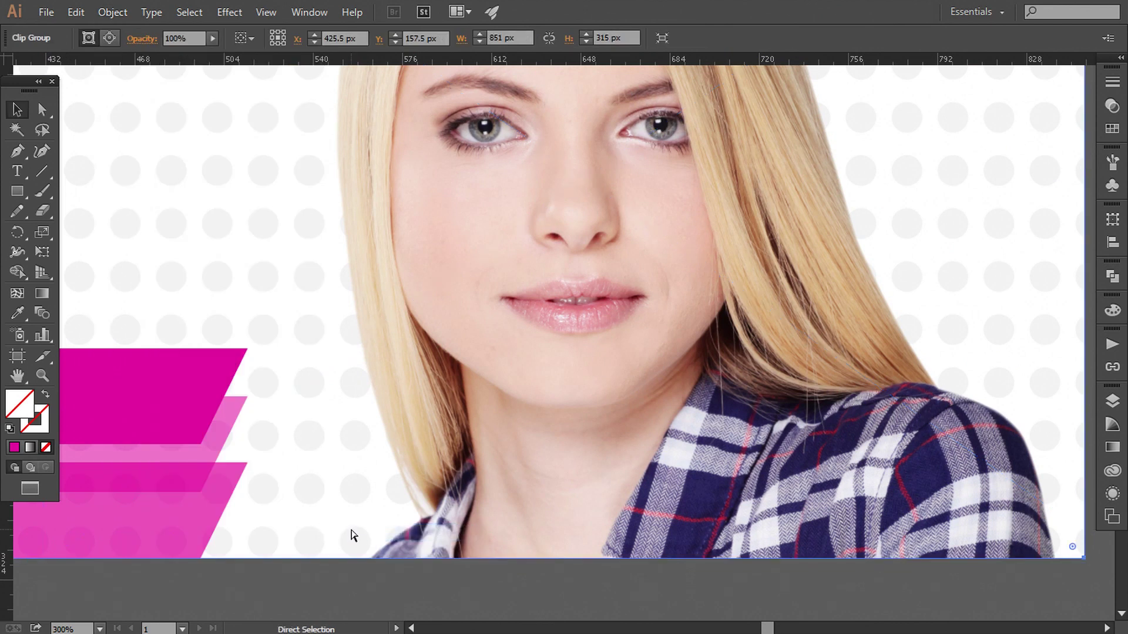
key(ctrl+1)
click(386, 522)
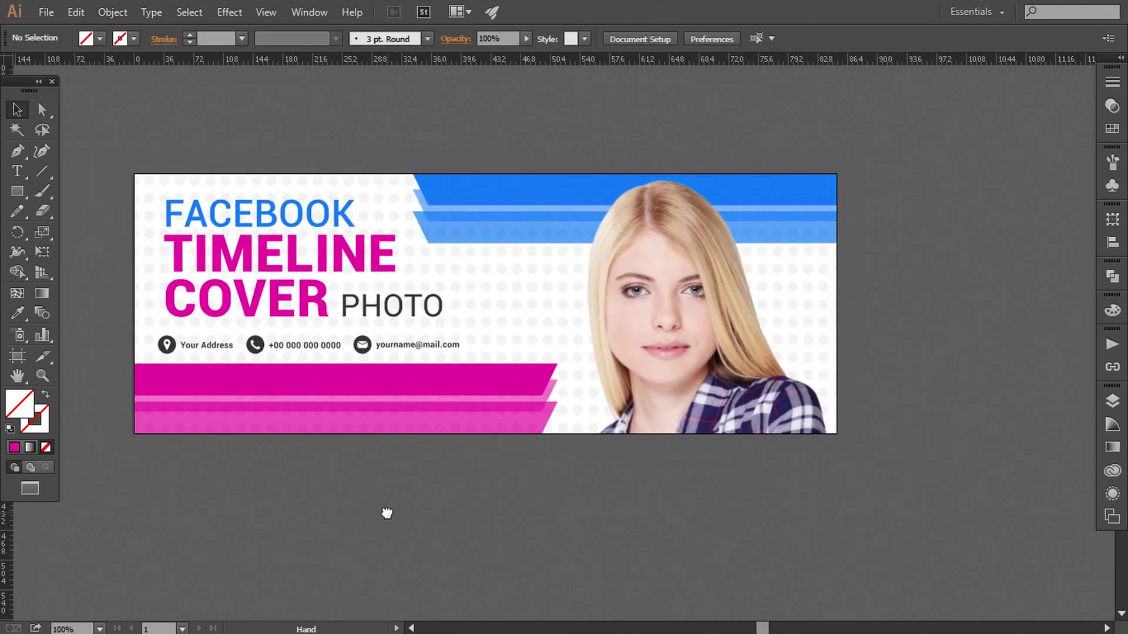
Ungroup the title text and reselect it
click(288, 252)
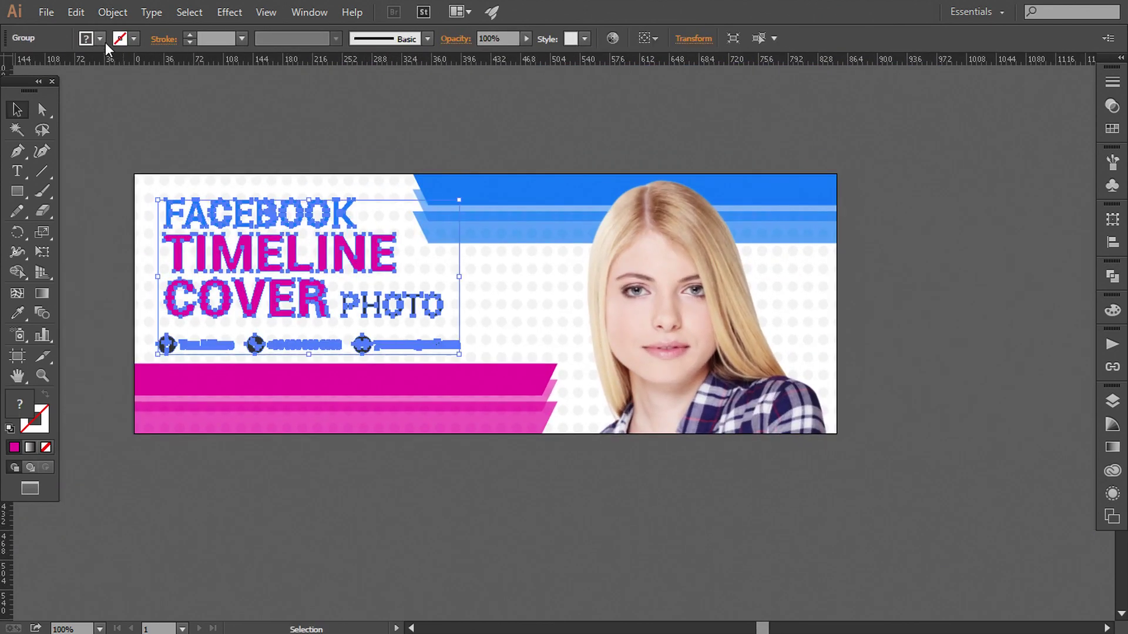
click(112, 12)
click(146, 93)
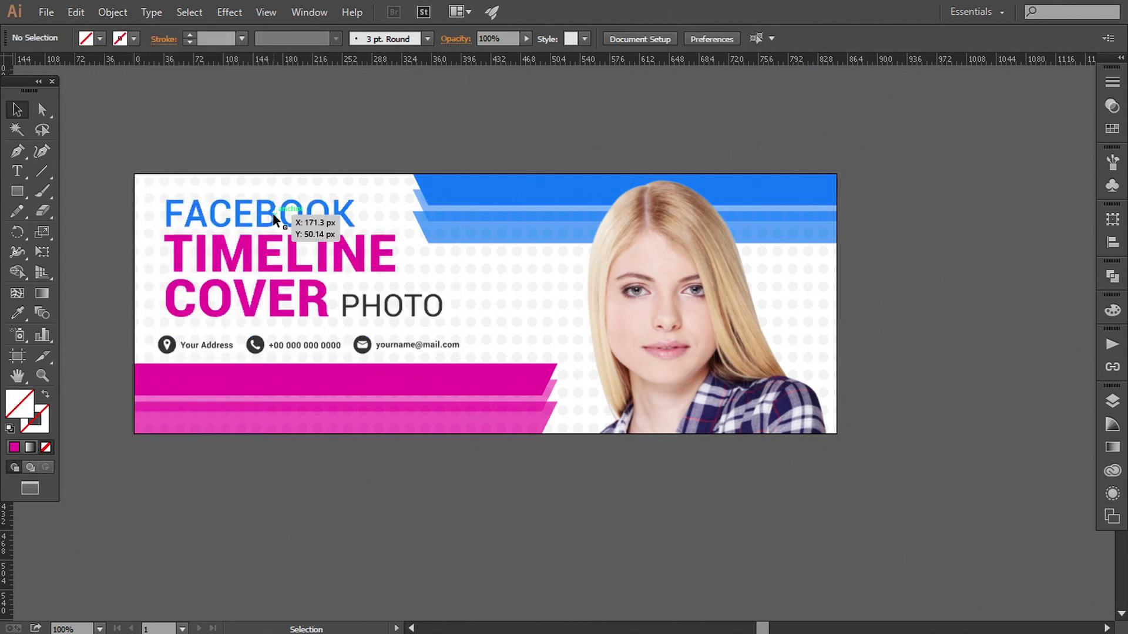
click(353, 214)
Add a soft drop shadow to the title text
click(229, 13)
mouse_move(250, 199)
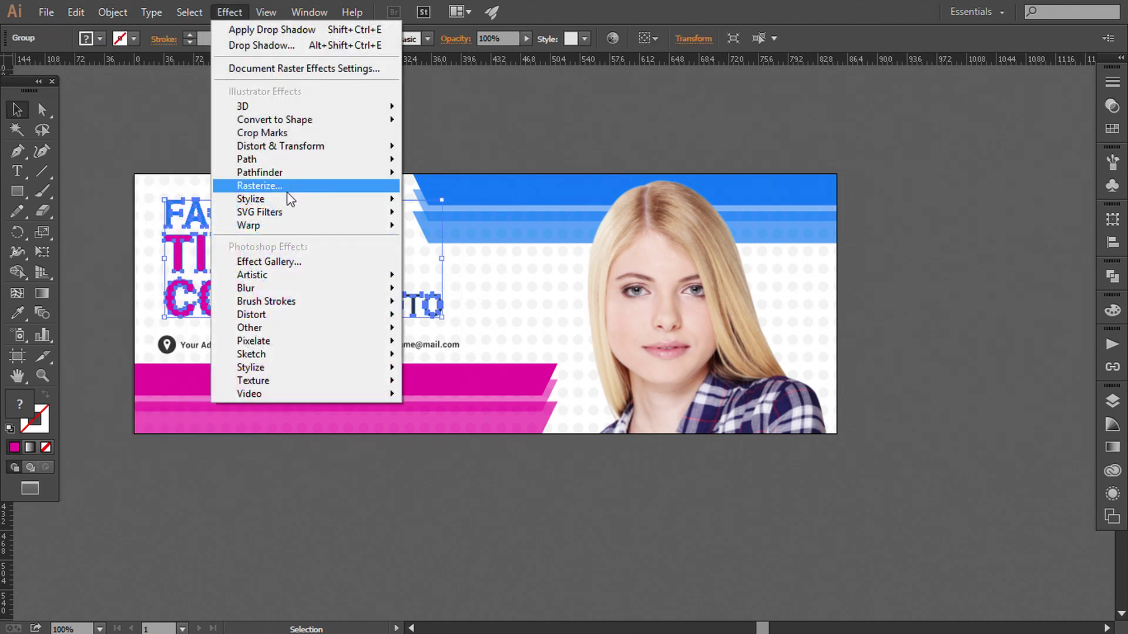
click(453, 201)
click(671, 566)
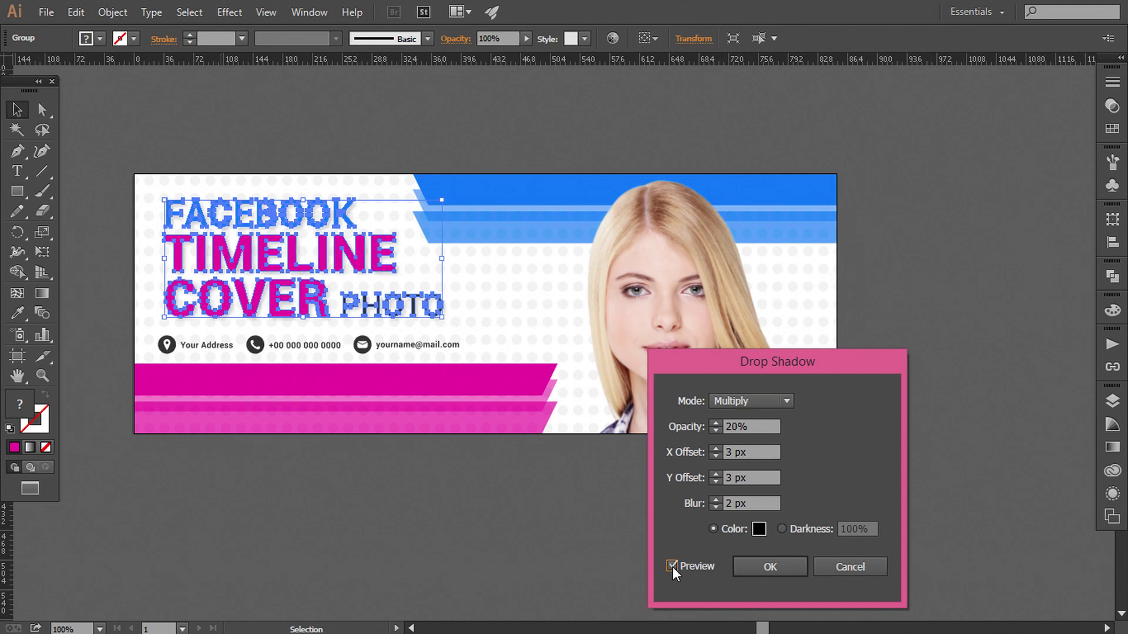
double_click(738, 426)
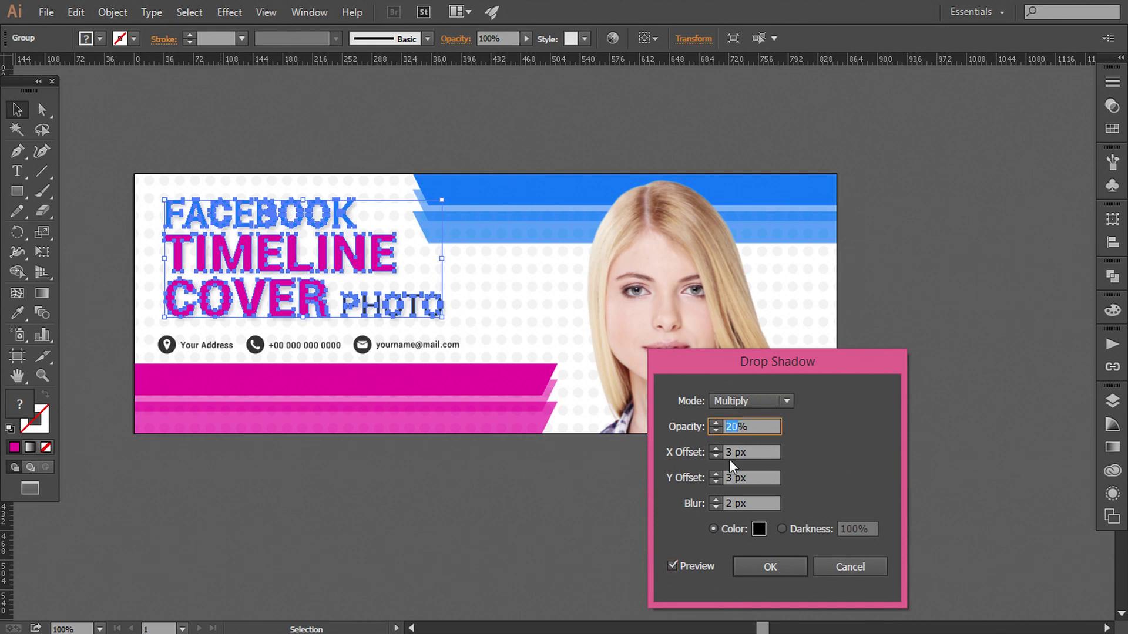
double_click(723, 457)
double_click(729, 476)
double_click(731, 503)
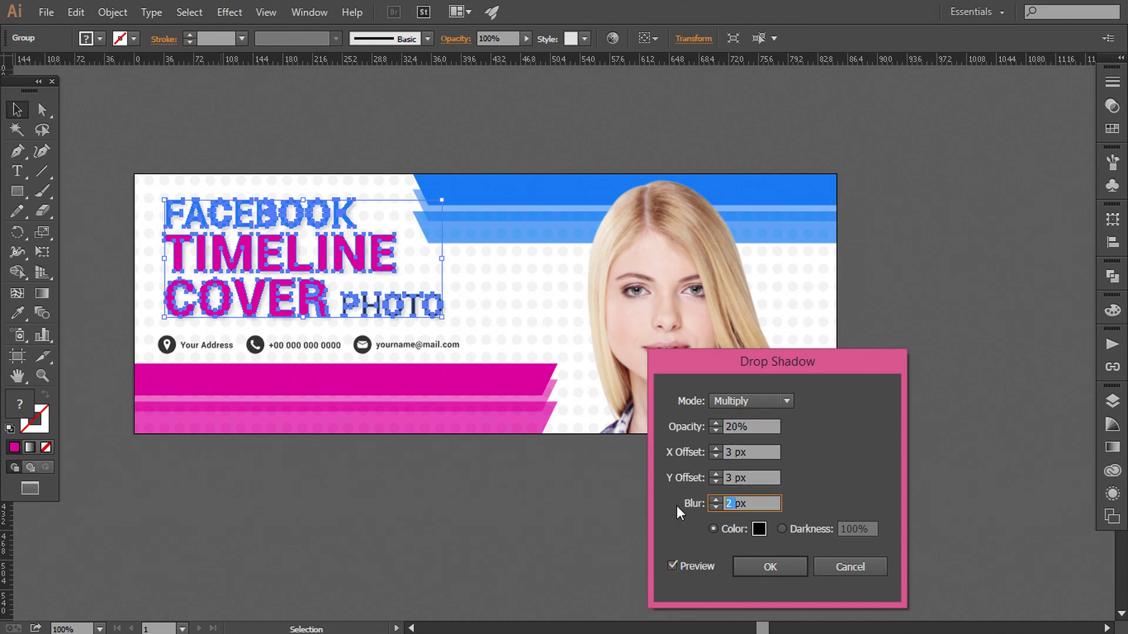
click(759, 573)
click(503, 549)
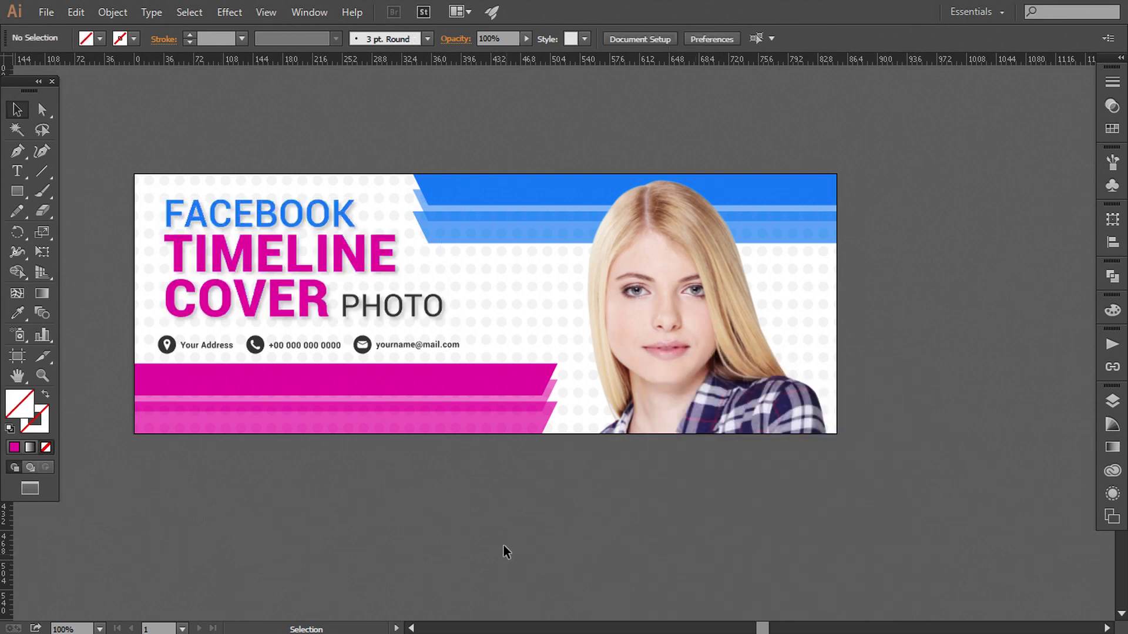
Give the contact row a drop shadow with 2 px X/Y offset and 1 px blur
click(424, 351)
click(230, 12)
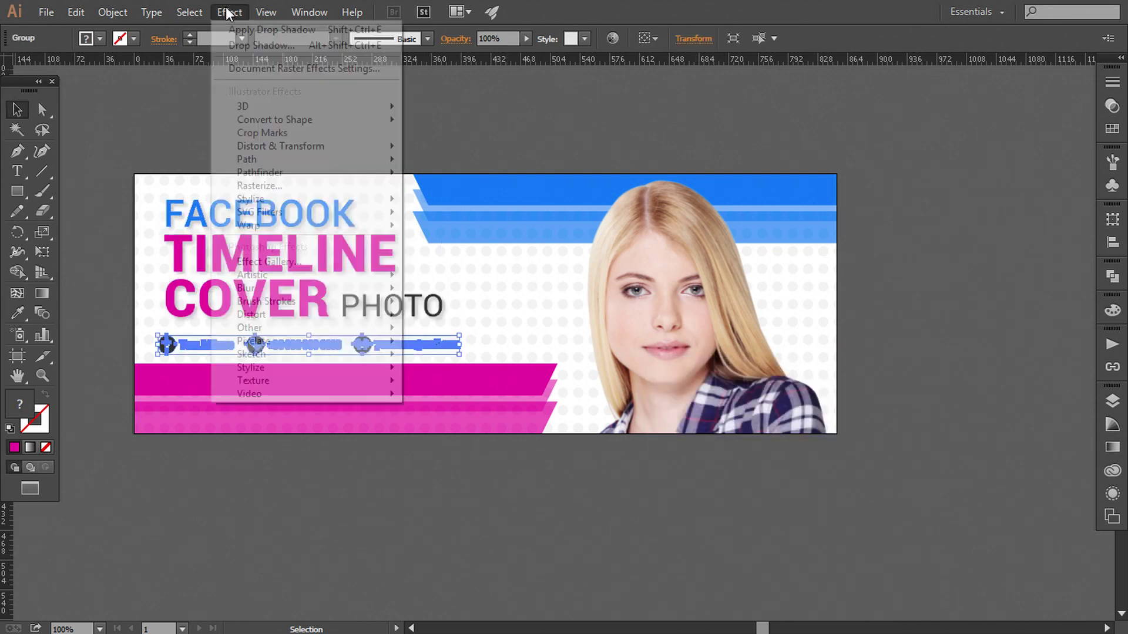
click(416, 203)
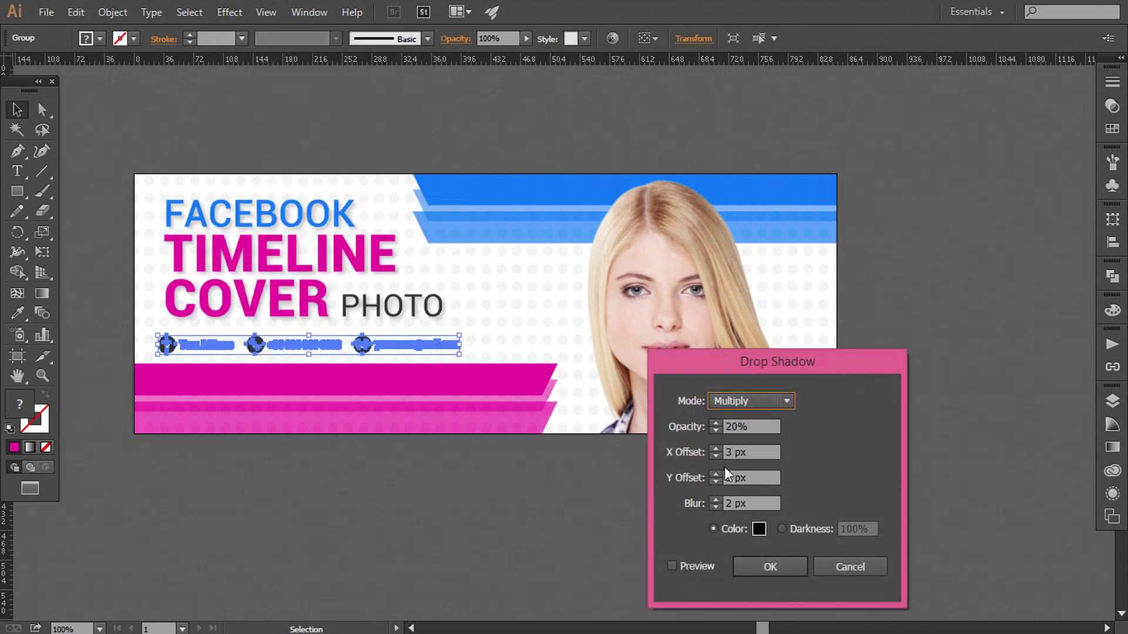
click(697, 454)
text(2)
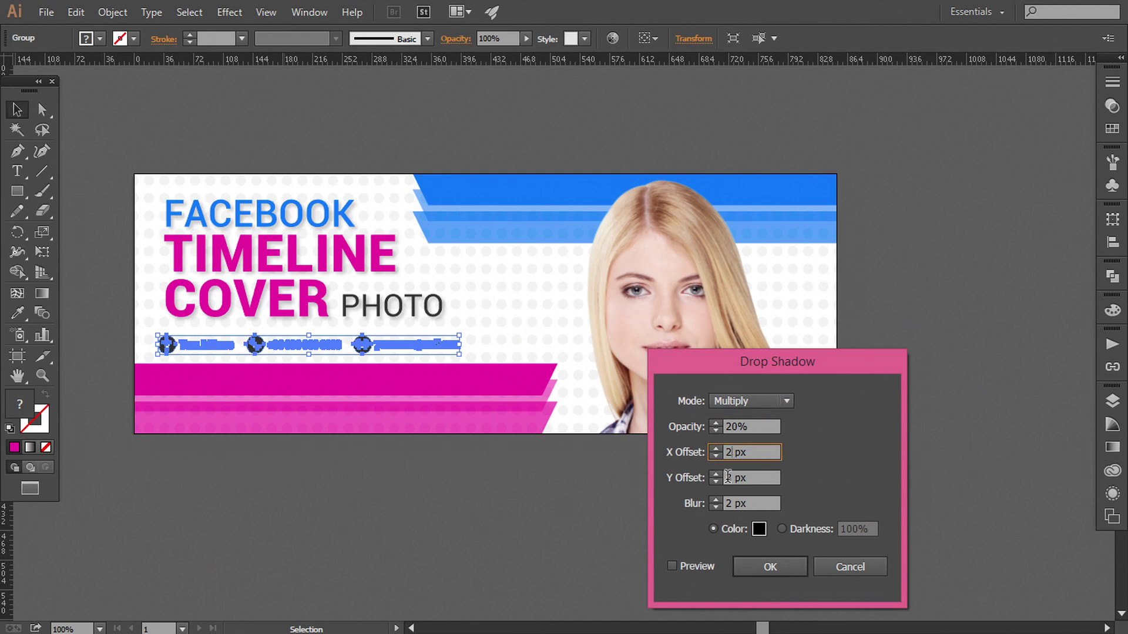
key(Tab)
text(2)
key(Tab)
text(1)
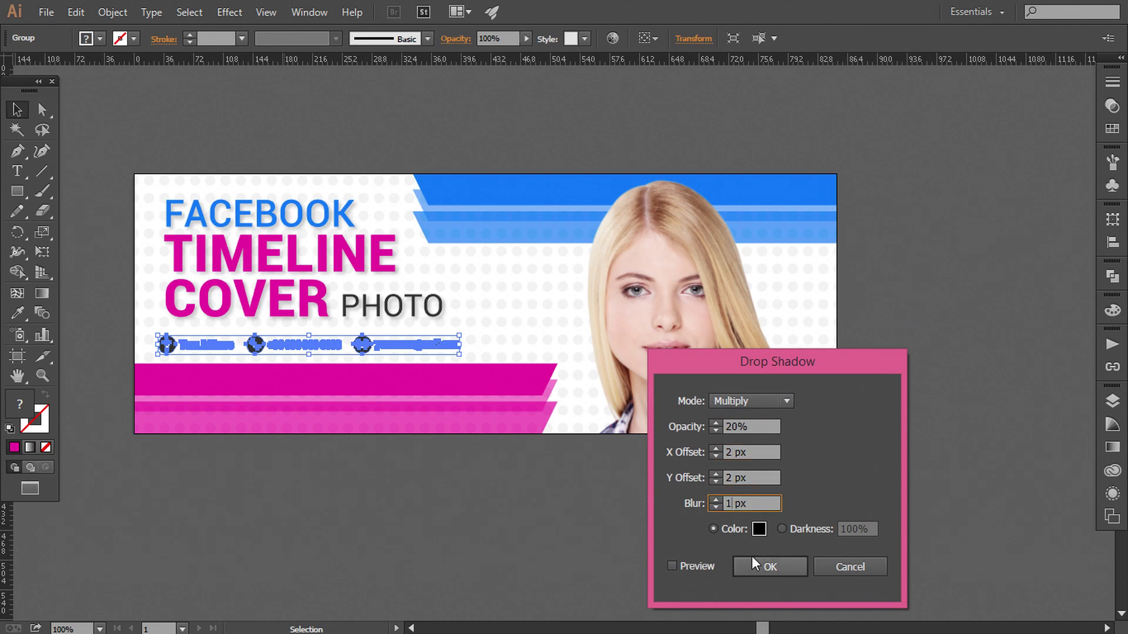
click(755, 569)
click(594, 528)
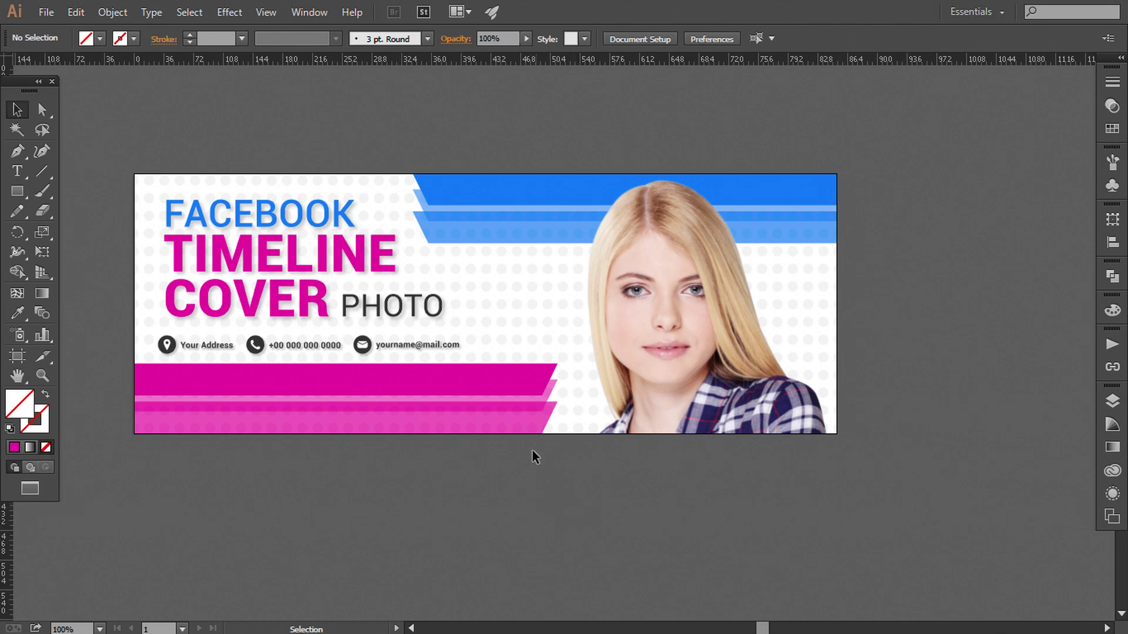
Add the light drop shadow (20%, 2 px offset, 1 px blur) to the blue stripe group
click(428, 201)
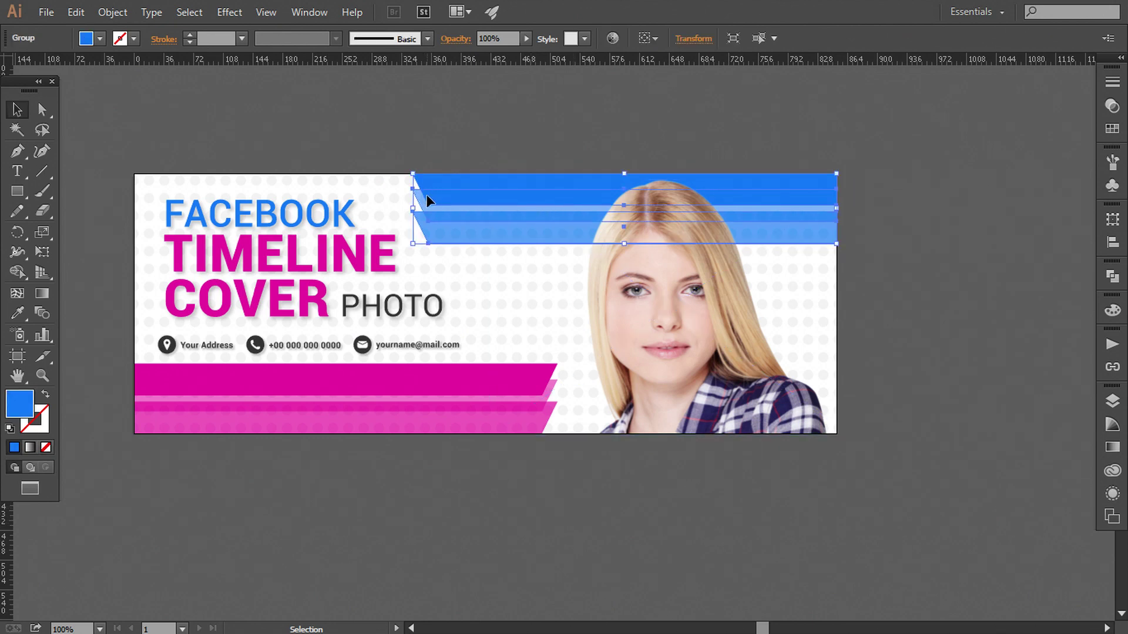
click(229, 11)
mouse_move(250, 199)
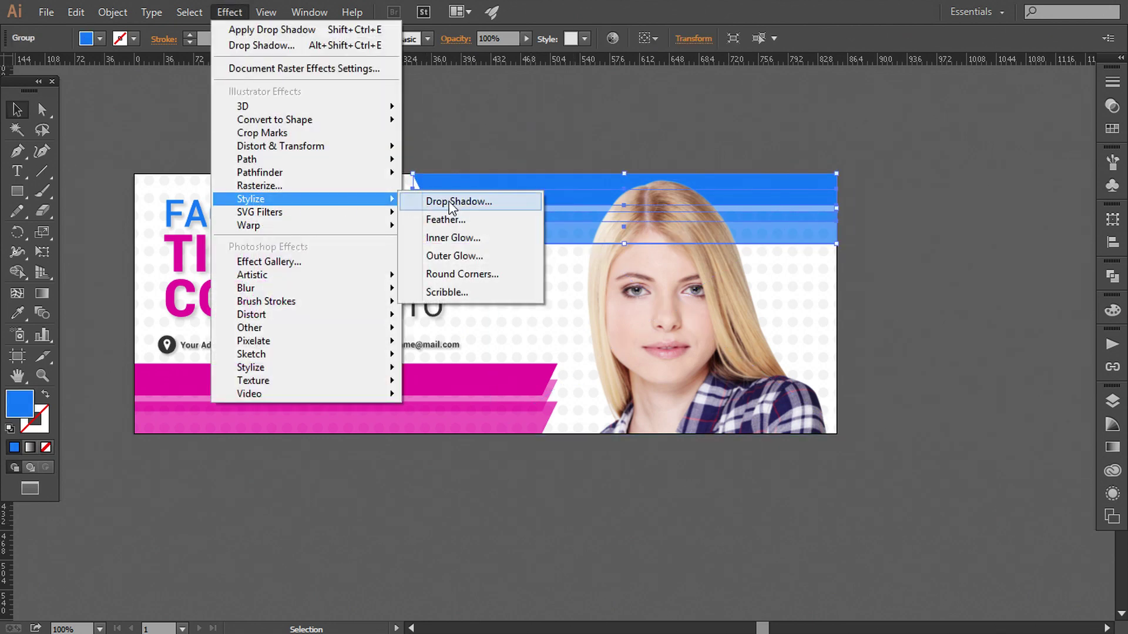
click(451, 203)
click(671, 567)
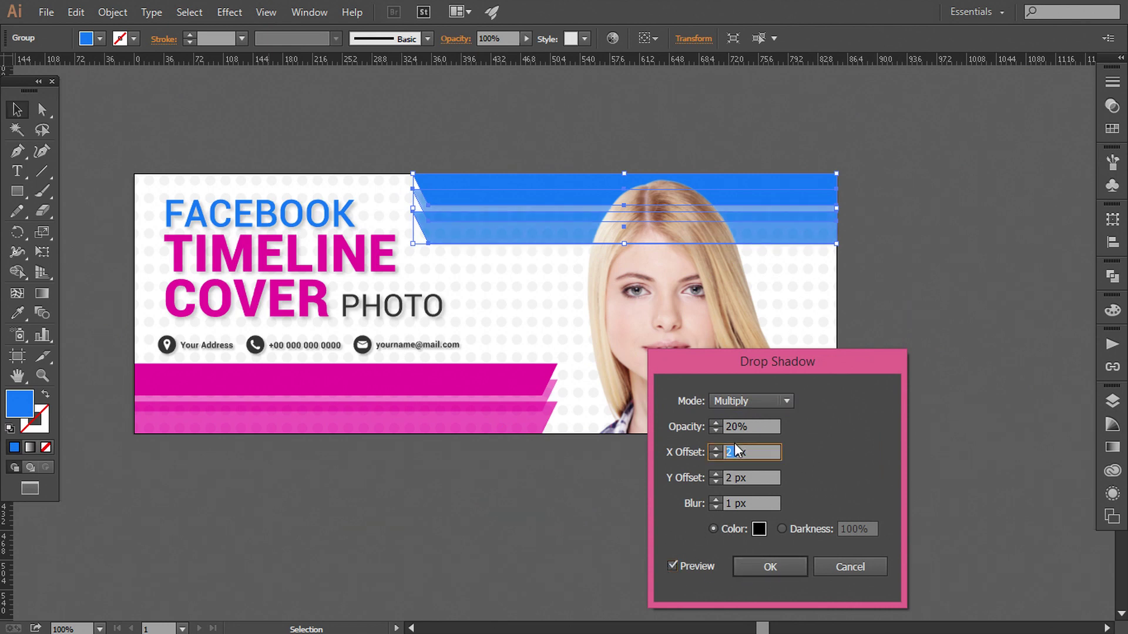
click(770, 567)
Apply the same 20% drop shadow to the magenta stripe group
click(424, 381)
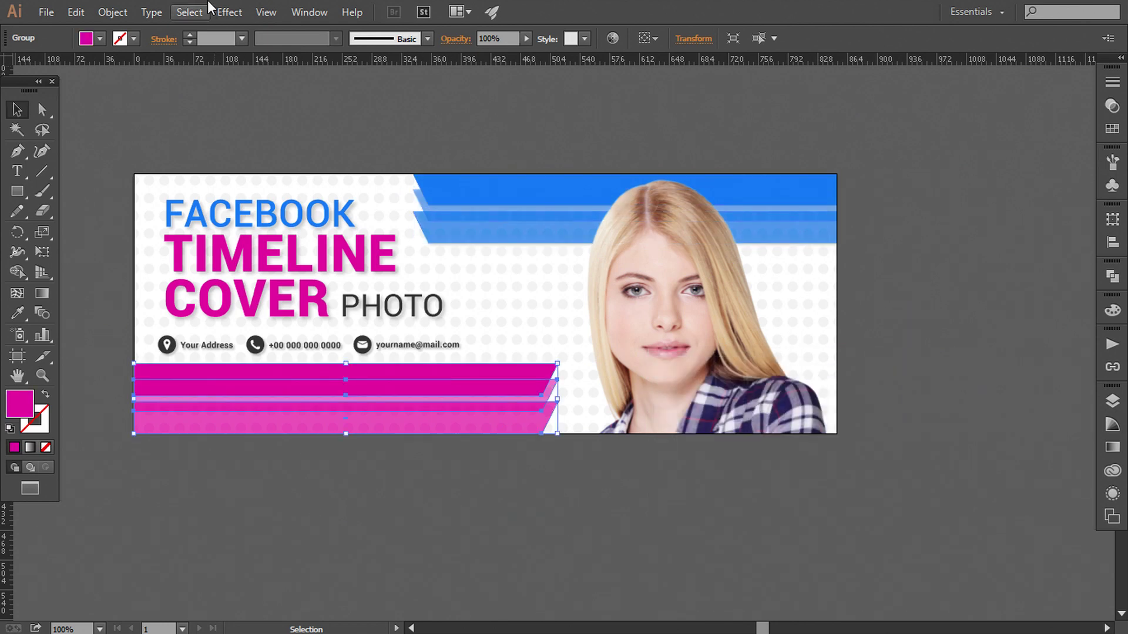
click(229, 12)
click(414, 202)
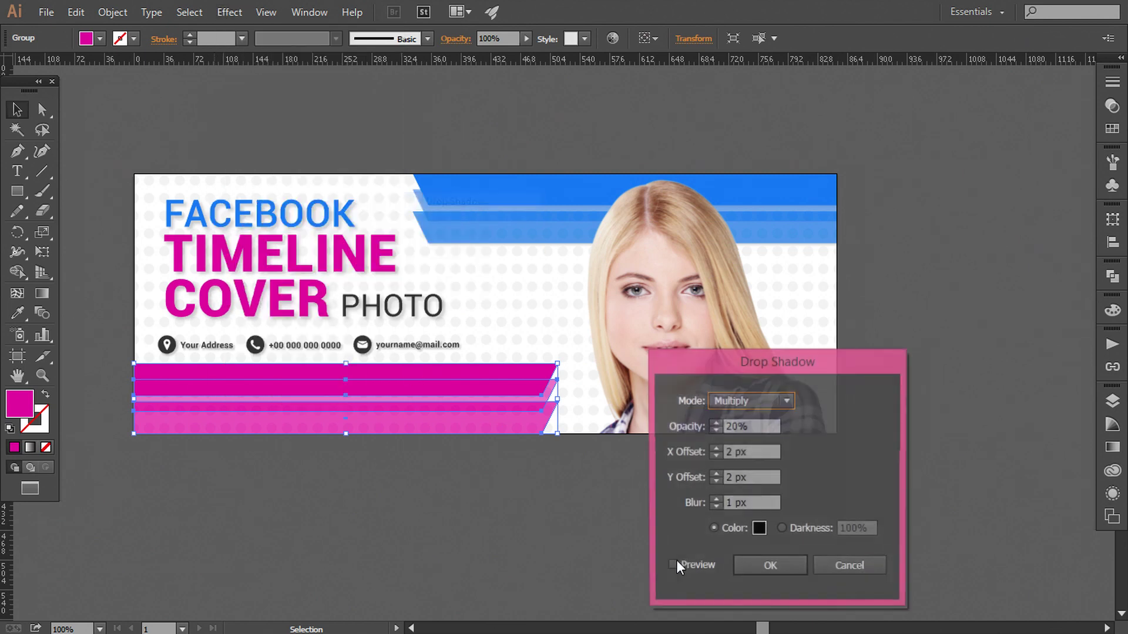
click(671, 566)
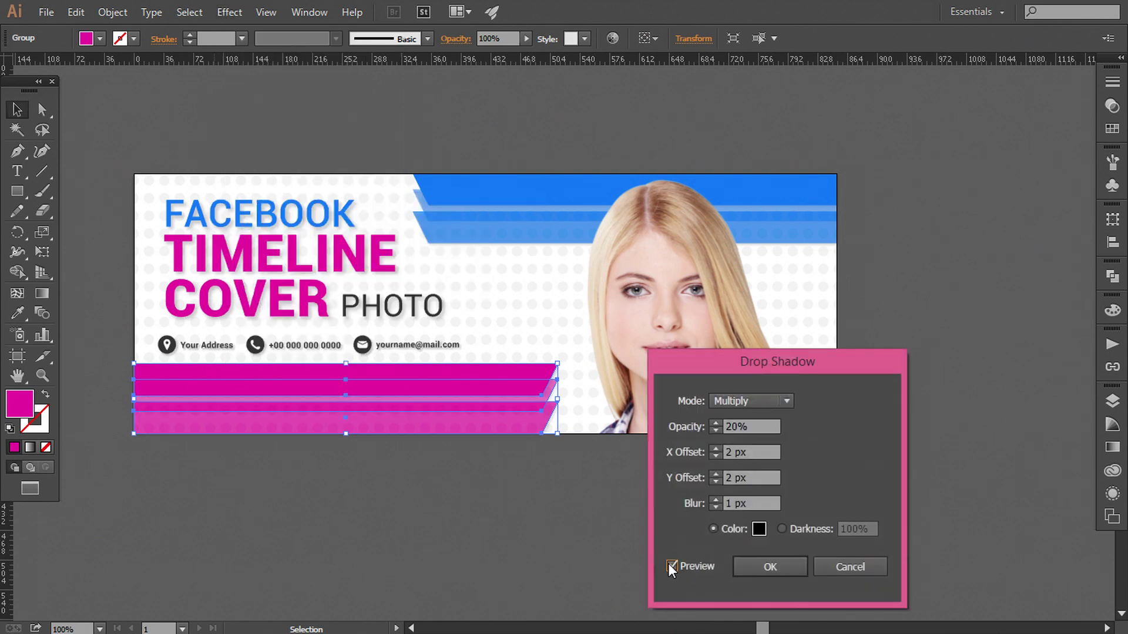
click(755, 566)
click(748, 517)
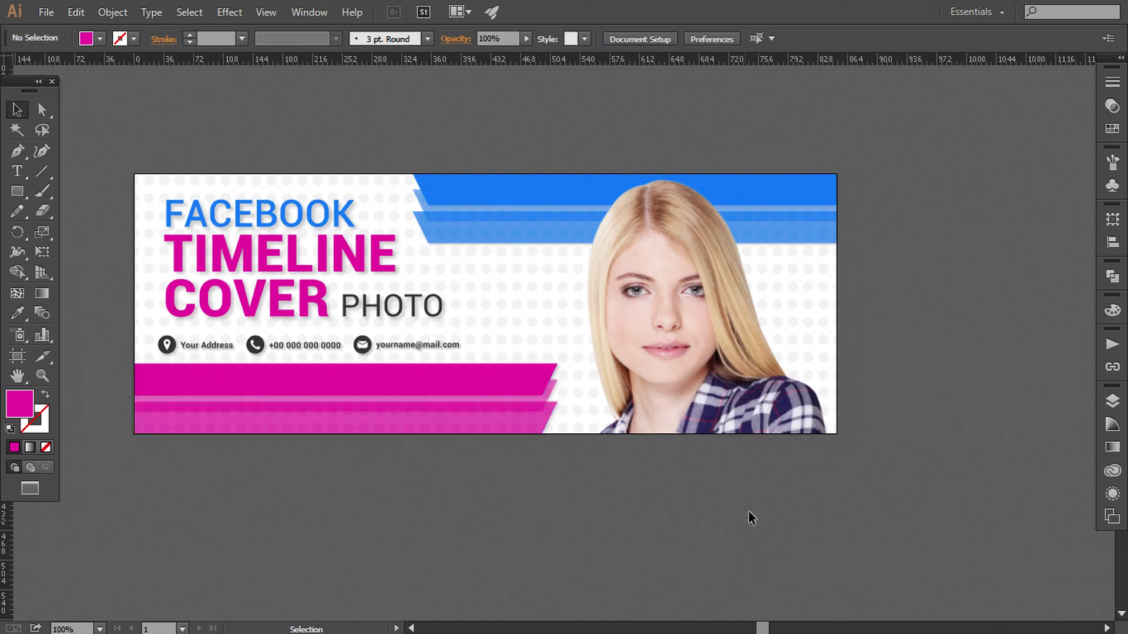
click(727, 332)
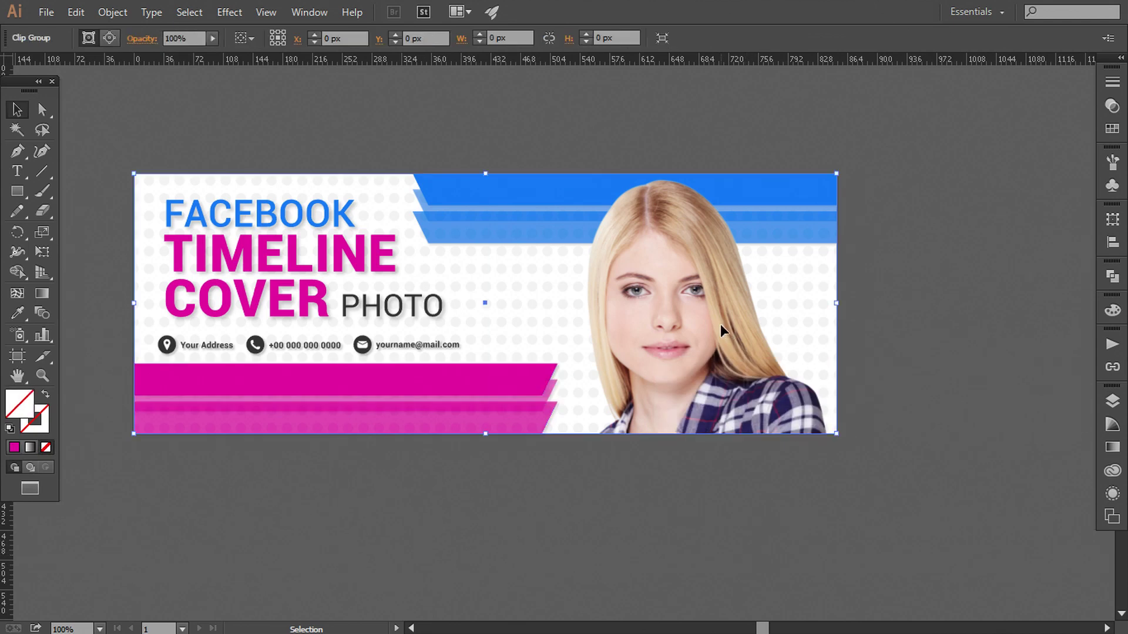
Select the linked portrait photo inside its clip group in the Layers panel
click(1112, 401)
click(928, 400)
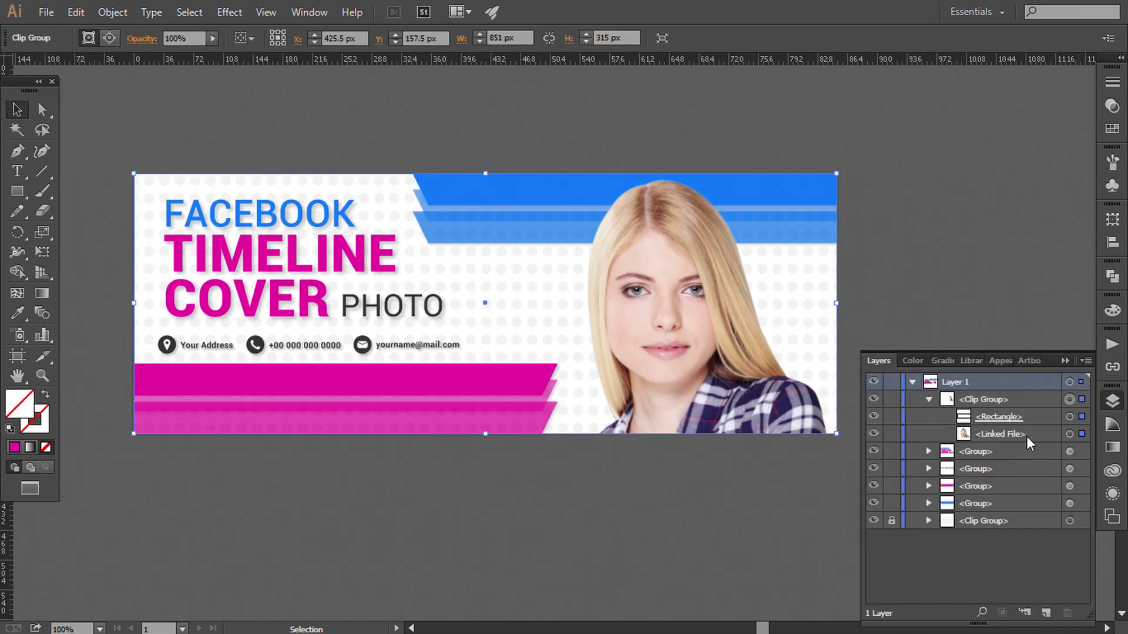
click(1069, 433)
Give the portrait photo a 20% drop shadow with 3 px offsets and 2 px blur
click(229, 12)
mouse_move(250, 199)
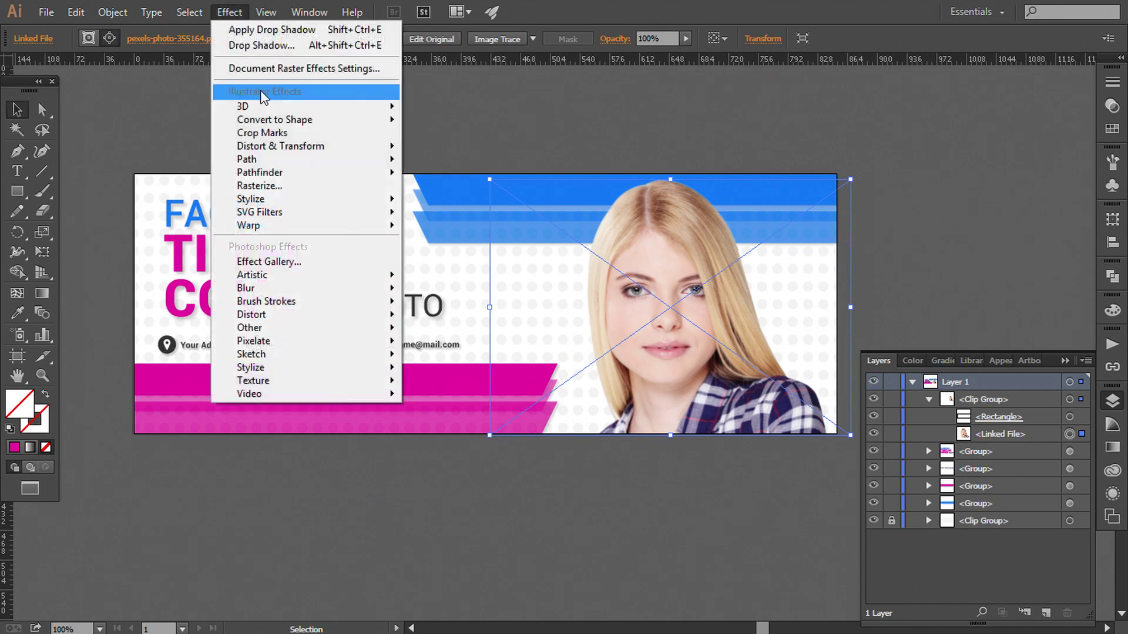
click(417, 203)
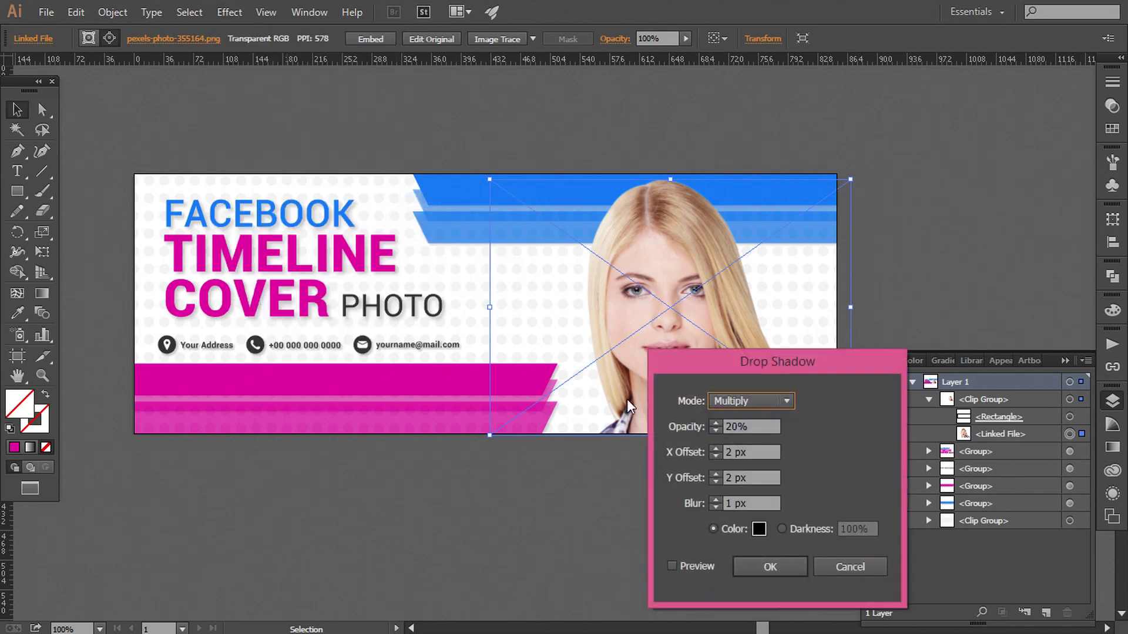
double_click(729, 452)
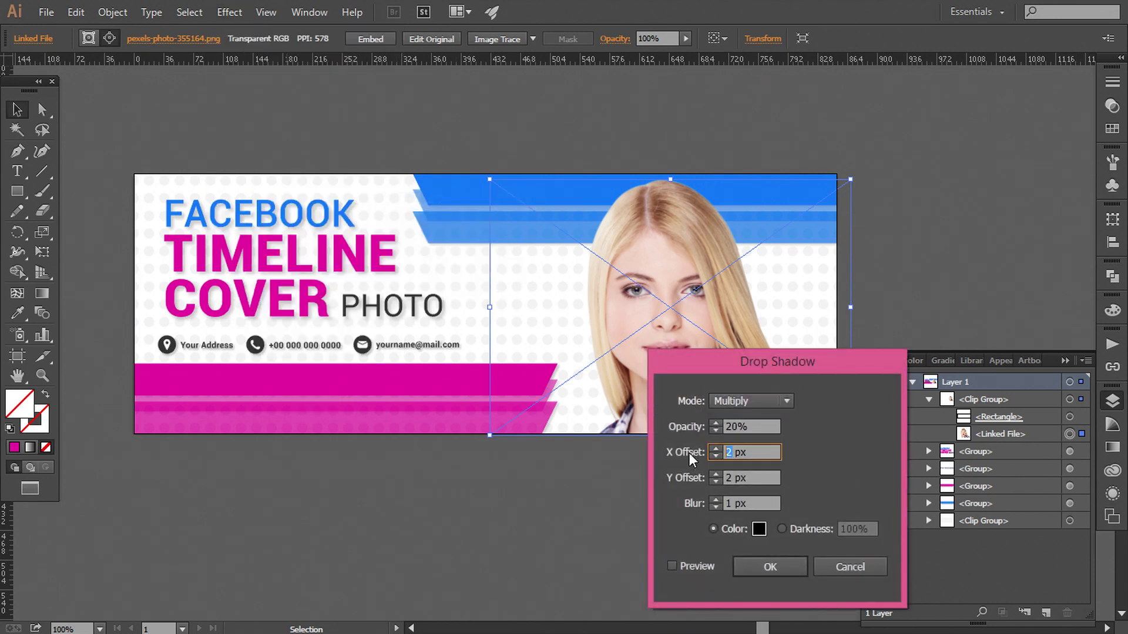
text(3)
click(716, 474)
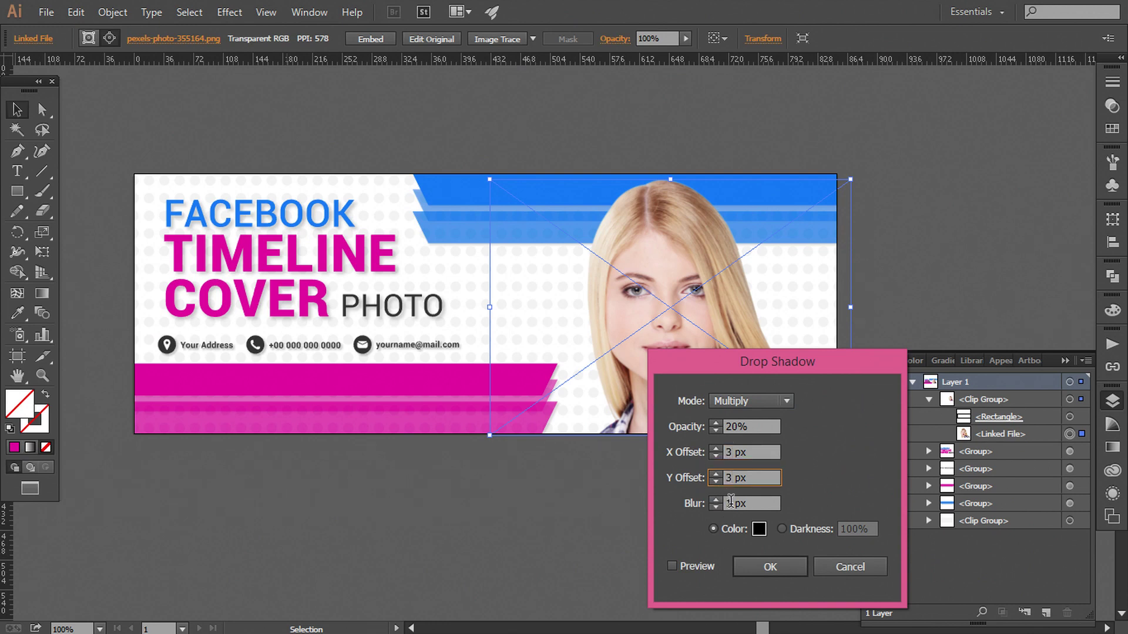
click(731, 501)
text(2)
mouse_move(739, 360)
mouse_down()
mouse_move(333, 343)
mouse_move(326, 295)
mouse_up()
click(259, 500)
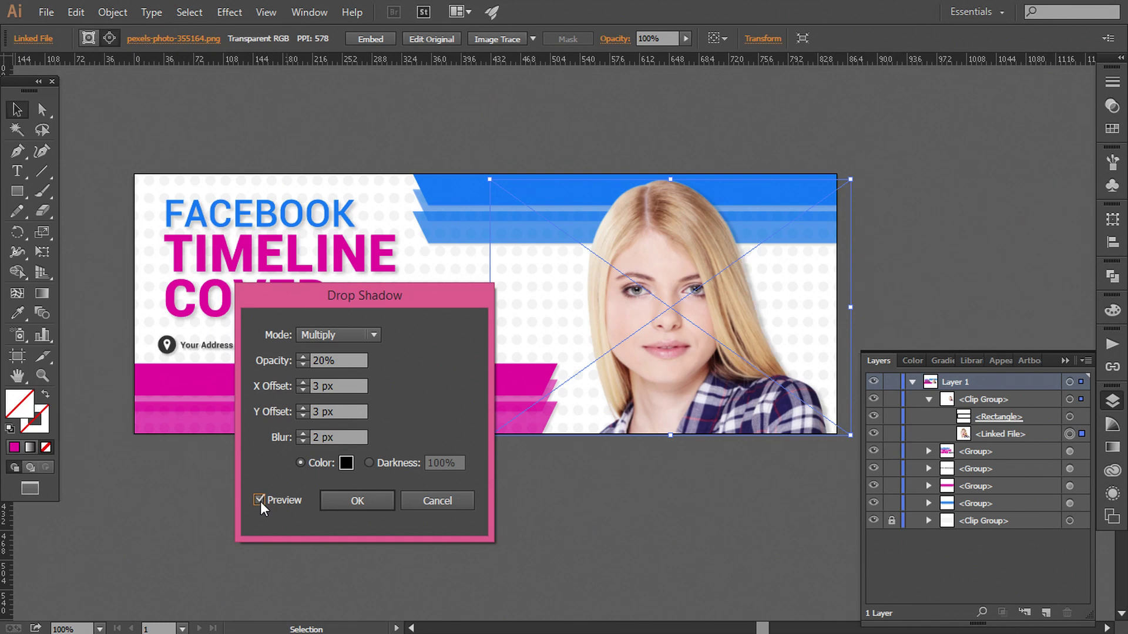
click(357, 500)
click(717, 464)
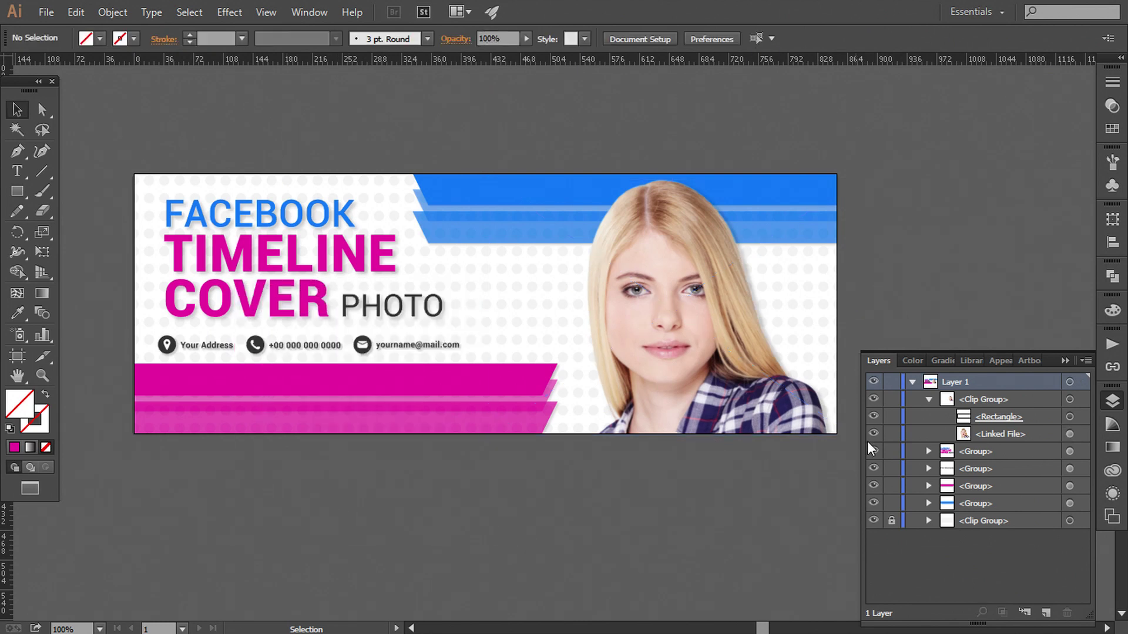
click(928, 399)
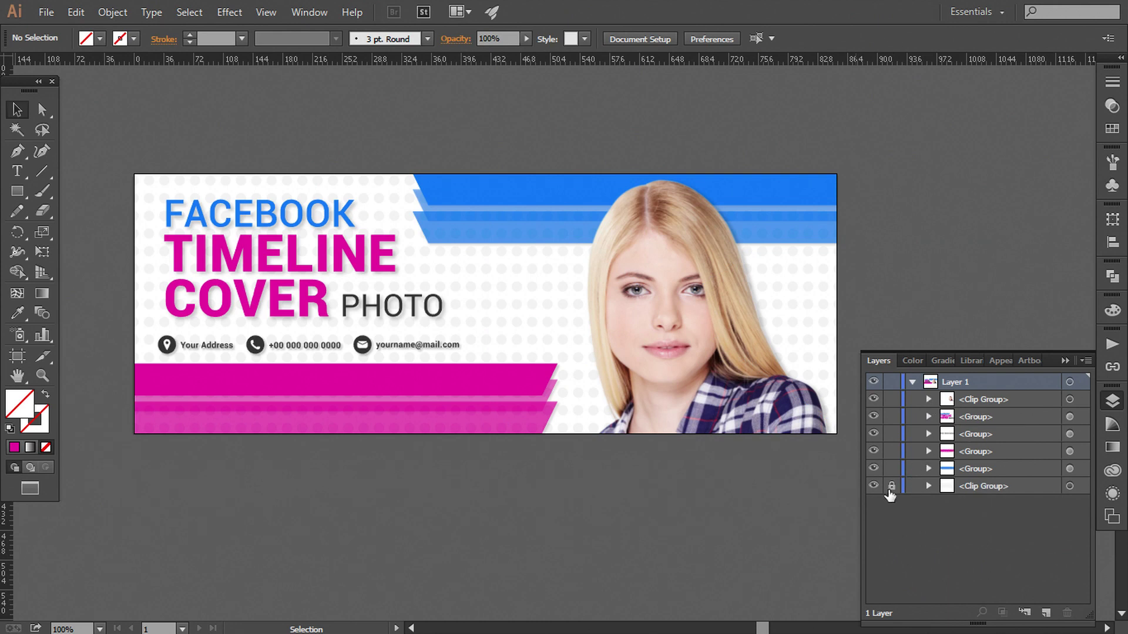
Unlock the bottom clip group layer and close the Layers panel
click(891, 486)
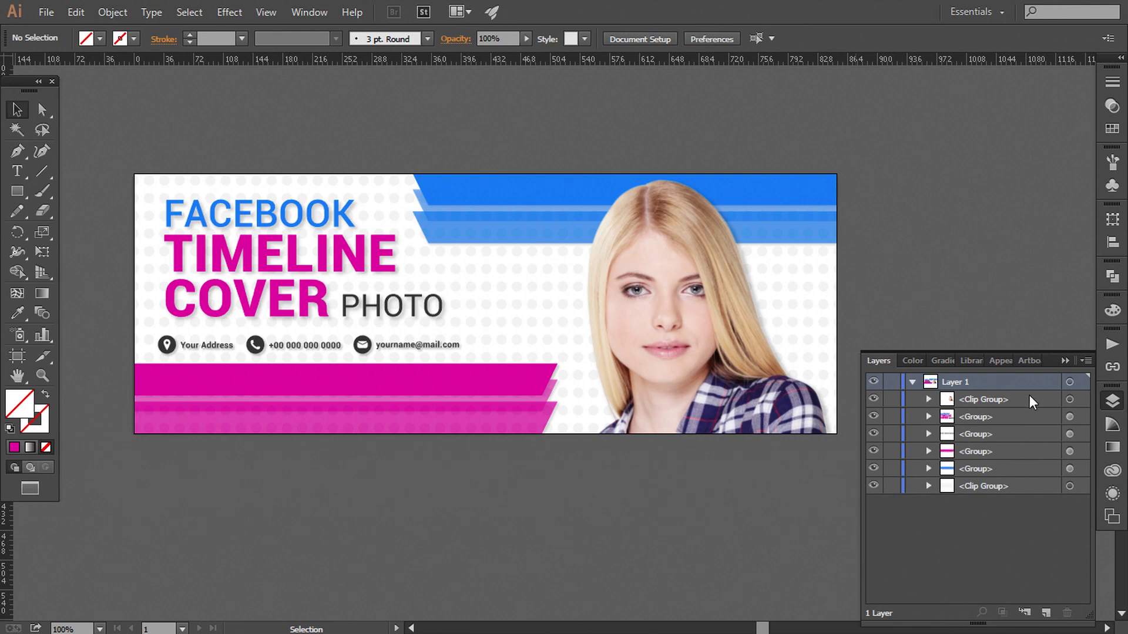
click(1065, 364)
drag(924, 339, 955, 360)
Hide the rulers and review the finished cover at 150%, then back at 100%
click(267, 11)
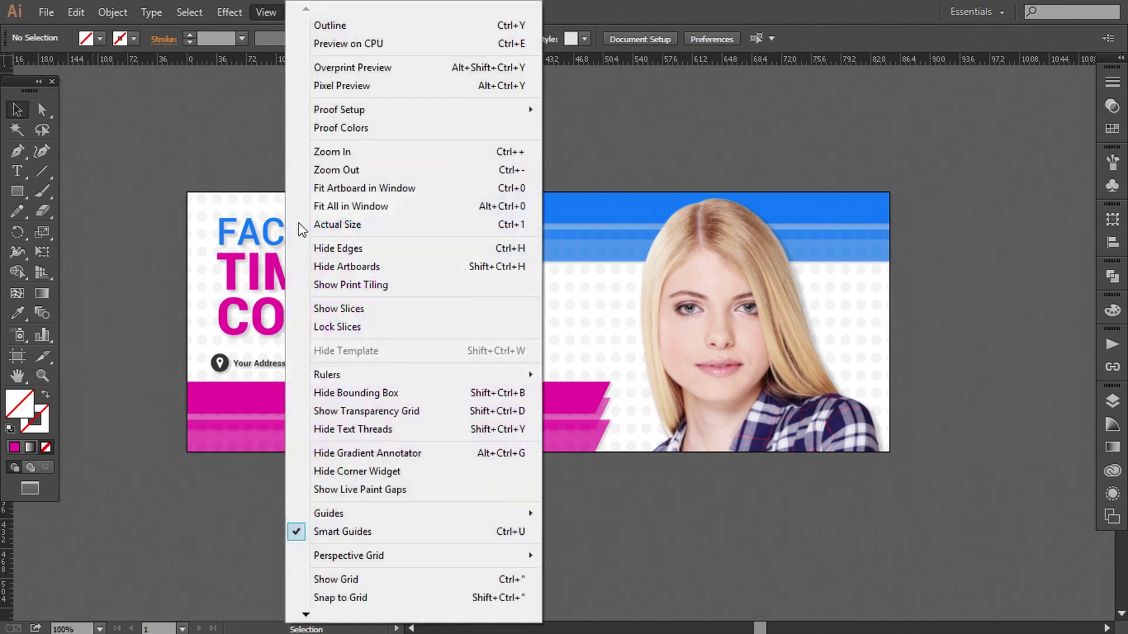
mouse_move(326, 375)
click(623, 374)
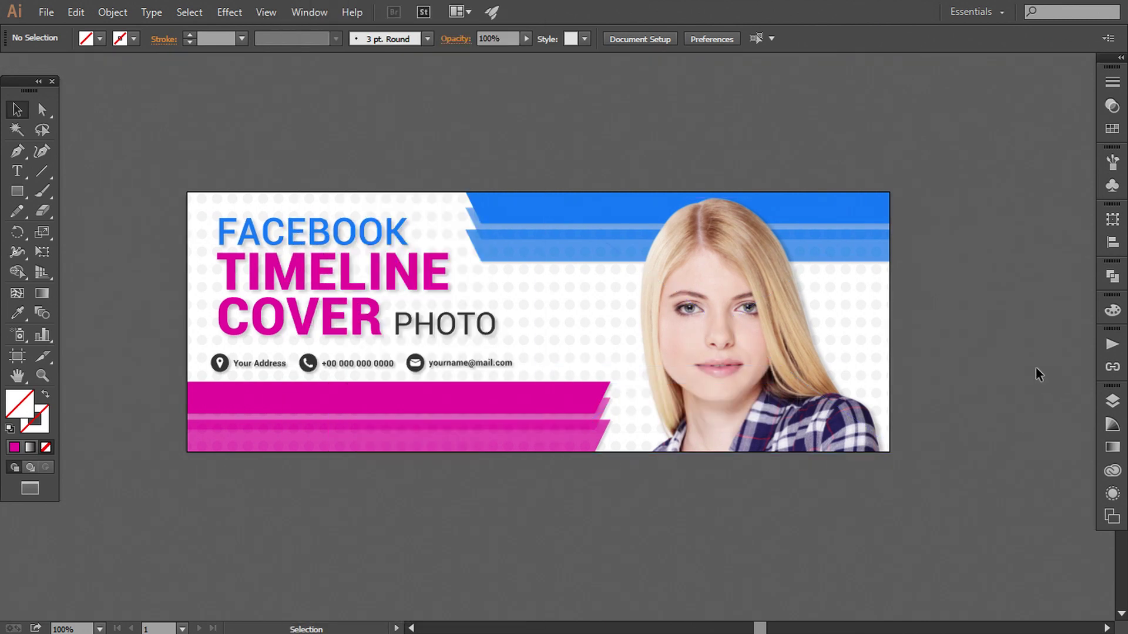
key(ctrl+plus)
drag(974, 373, 993, 372)
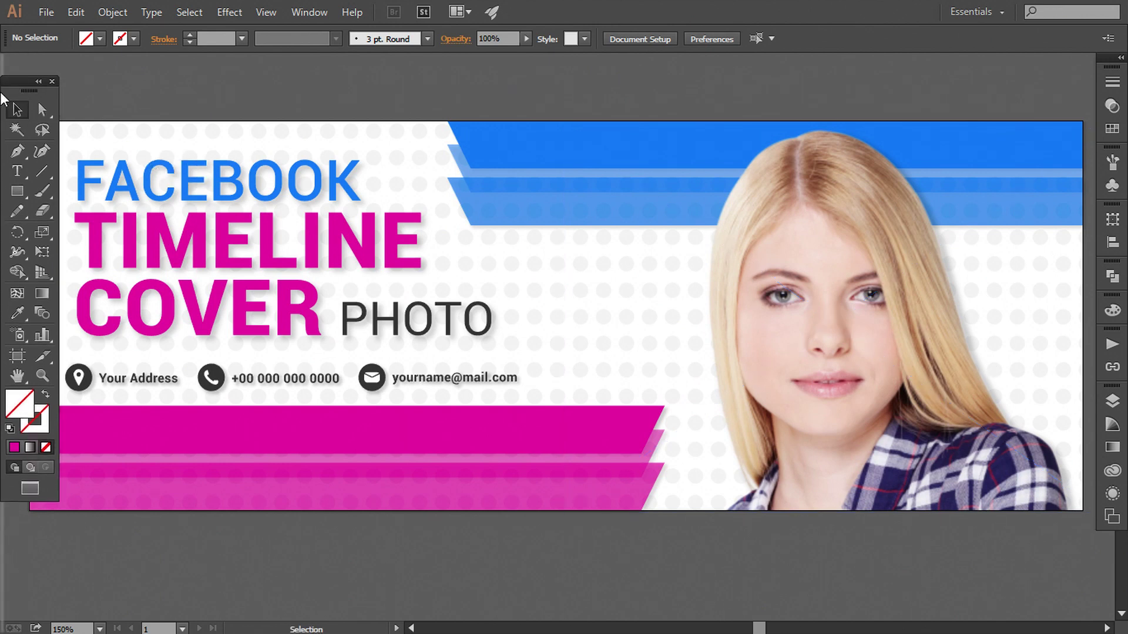
drag(1, 94, 2, 95)
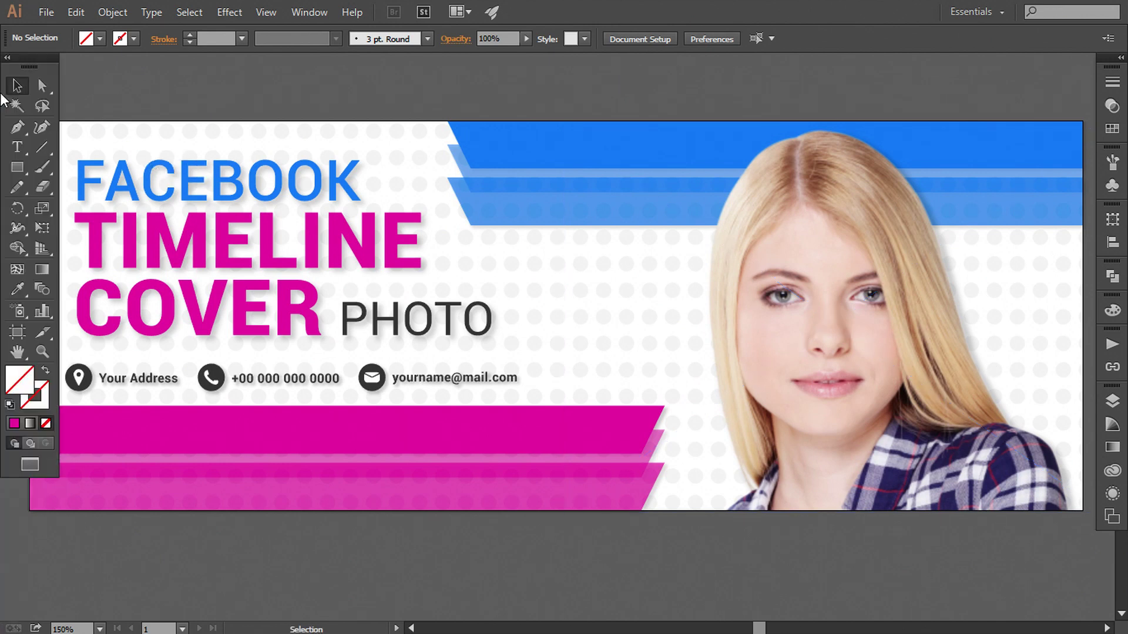
key(ctrl+1)
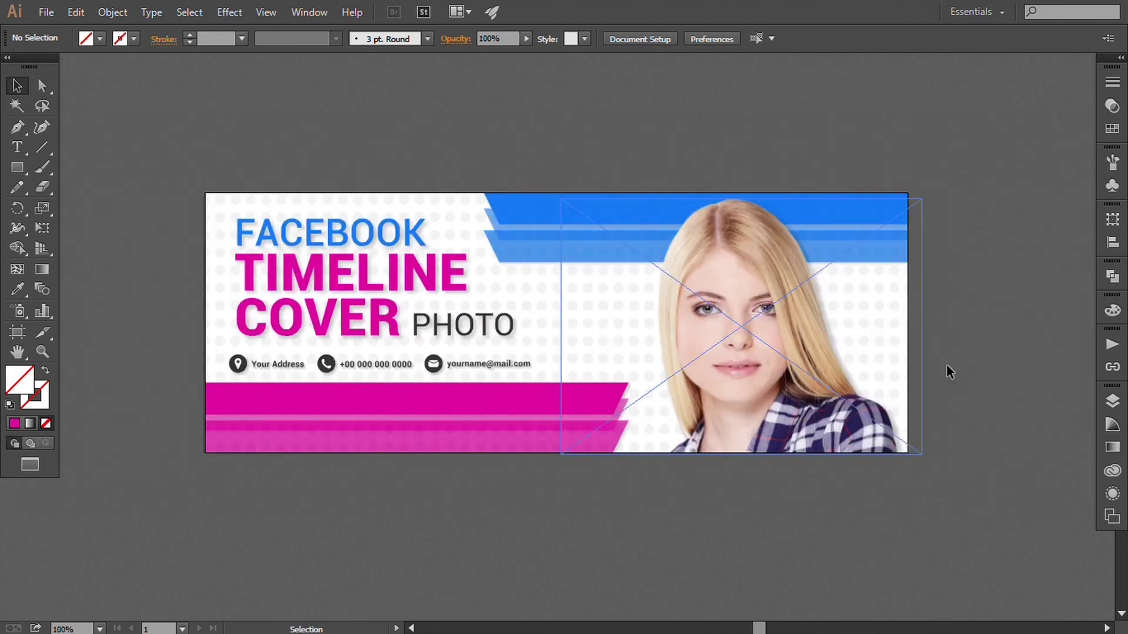
drag(997, 352, 997, 353)
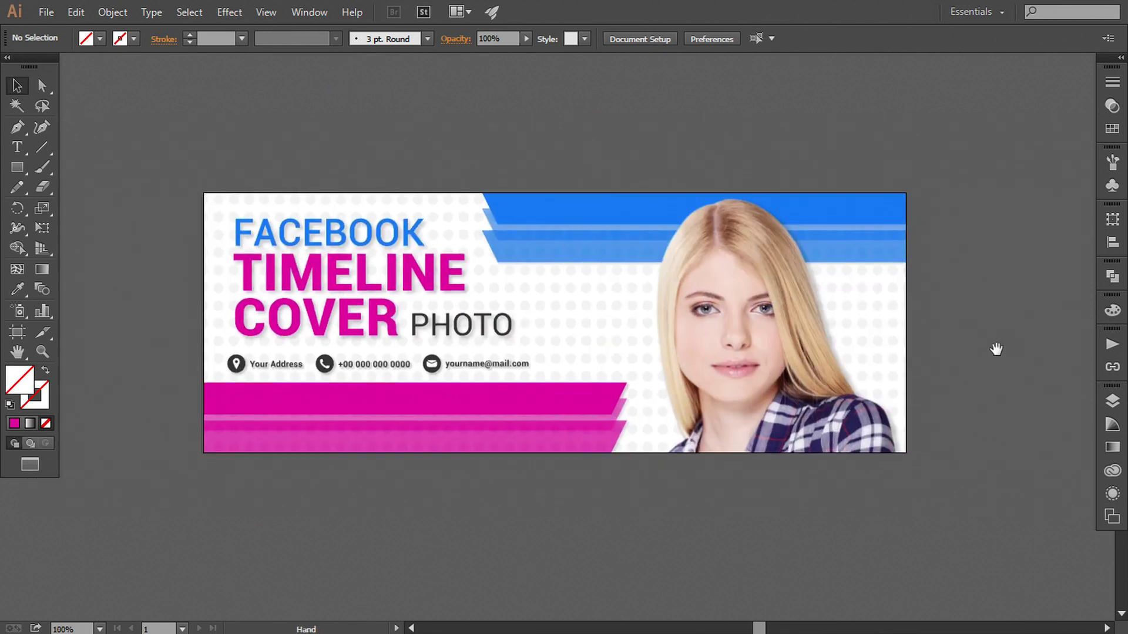